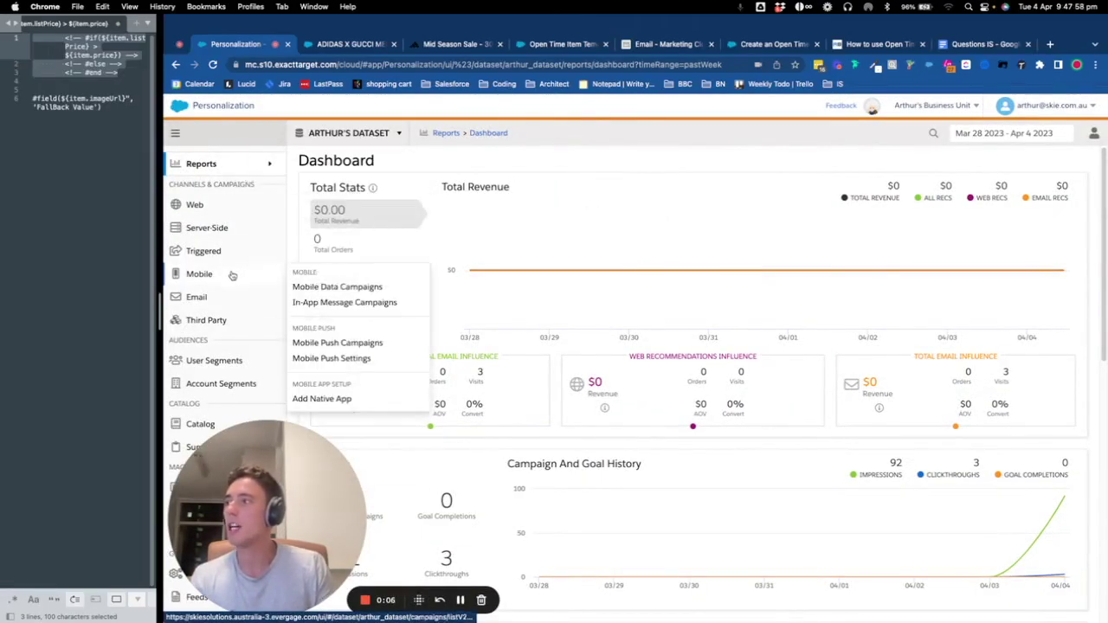
# Start a new Open Time item template for email.
pyautogui.moveTo(229, 292)
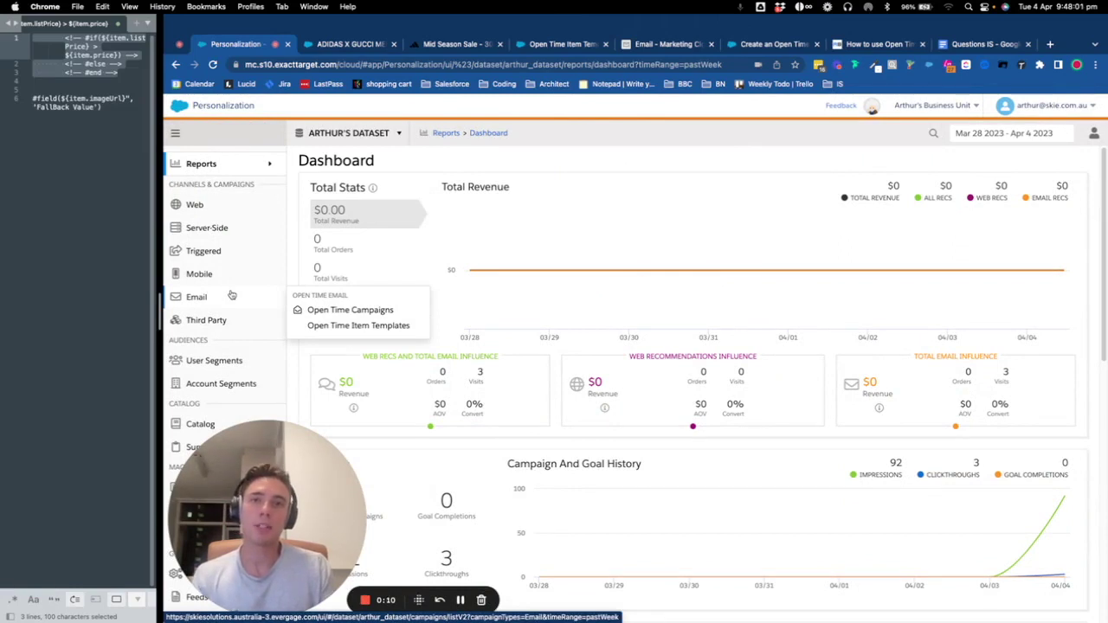
pyautogui.click(340, 325)
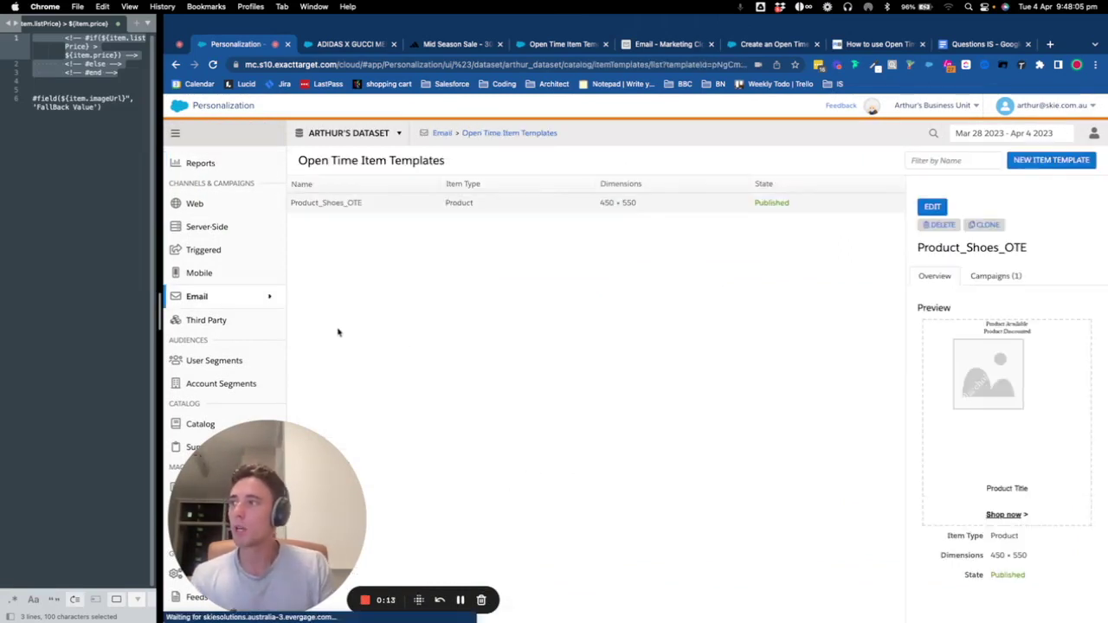
pyautogui.click(1039, 166)
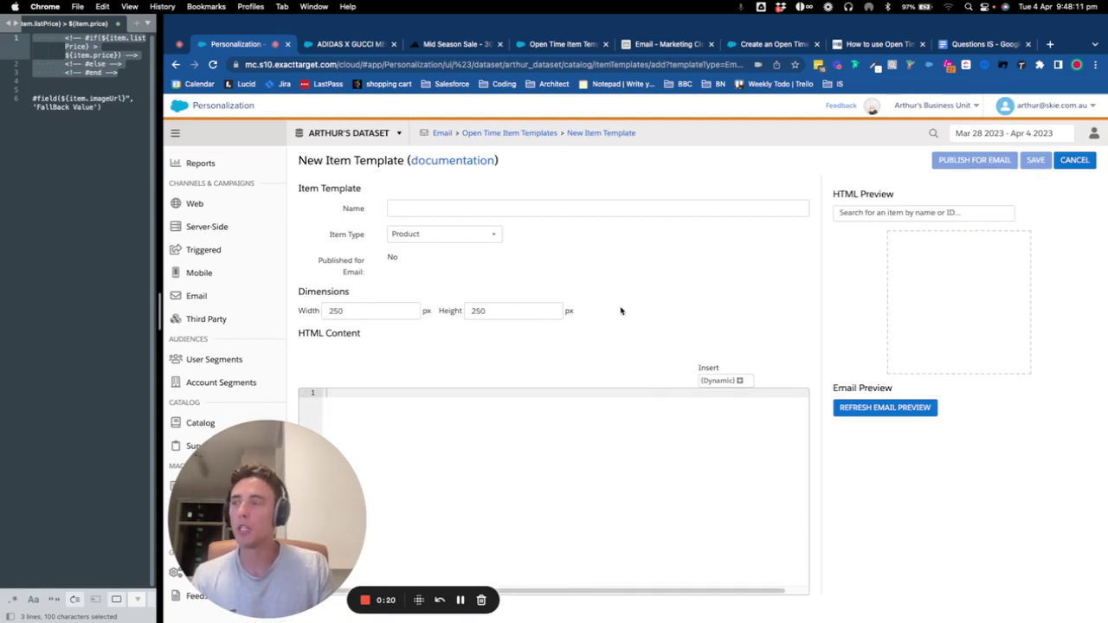
# Open the catalog's product list in a new browser tab and switch to it.
pyautogui.moveTo(206, 301)
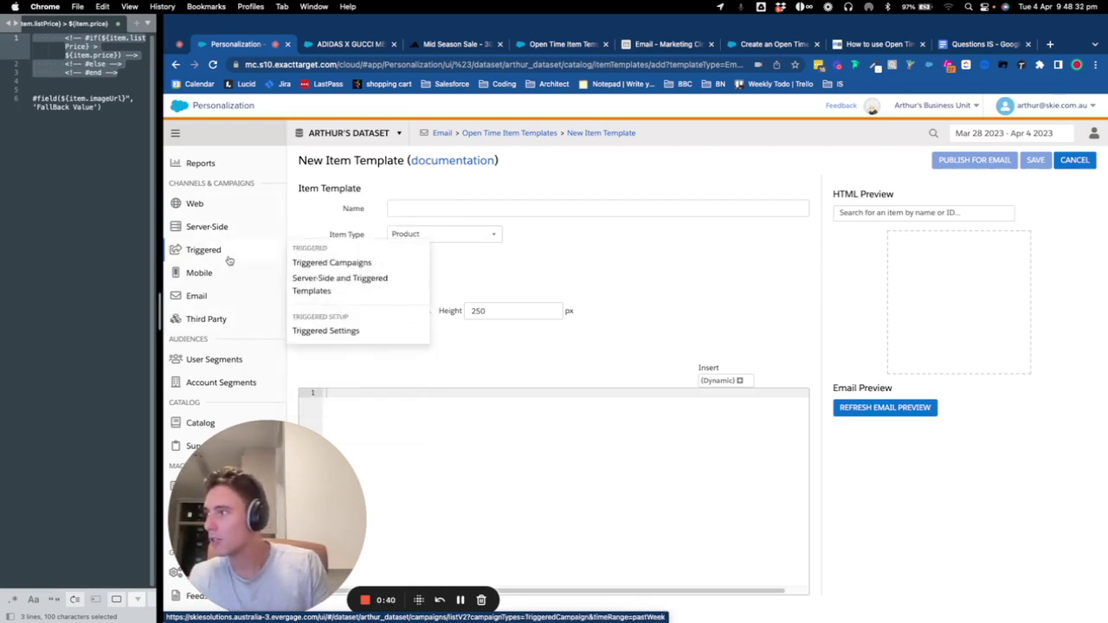
pyautogui.moveTo(220, 330)
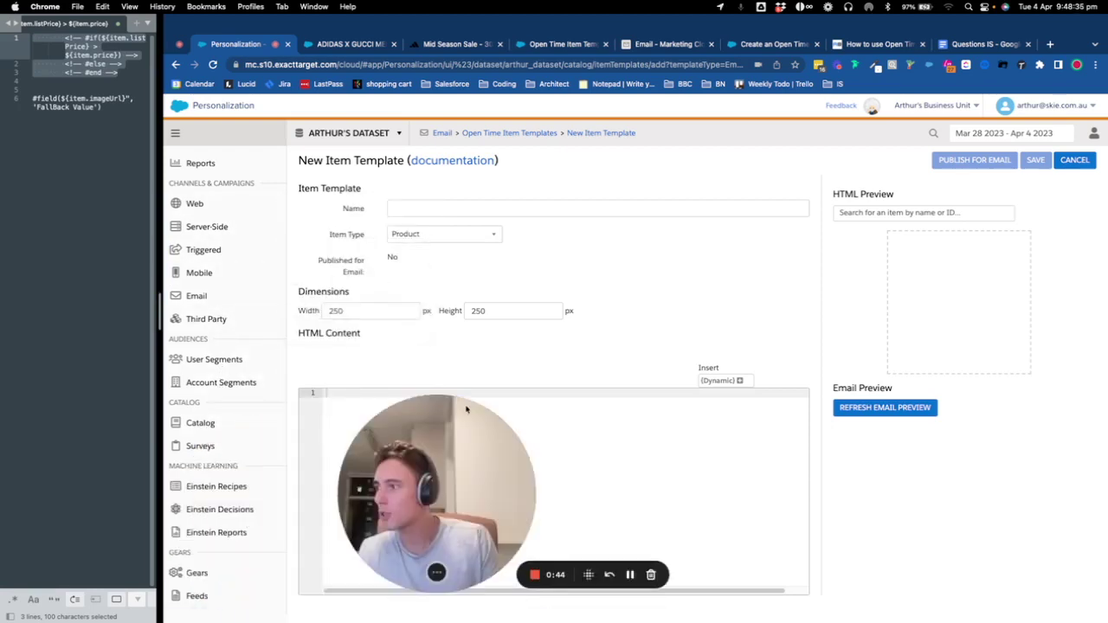
pyautogui.moveTo(256, 433)
pyautogui.rightClick(313, 436)
pyautogui.click(324, 413)
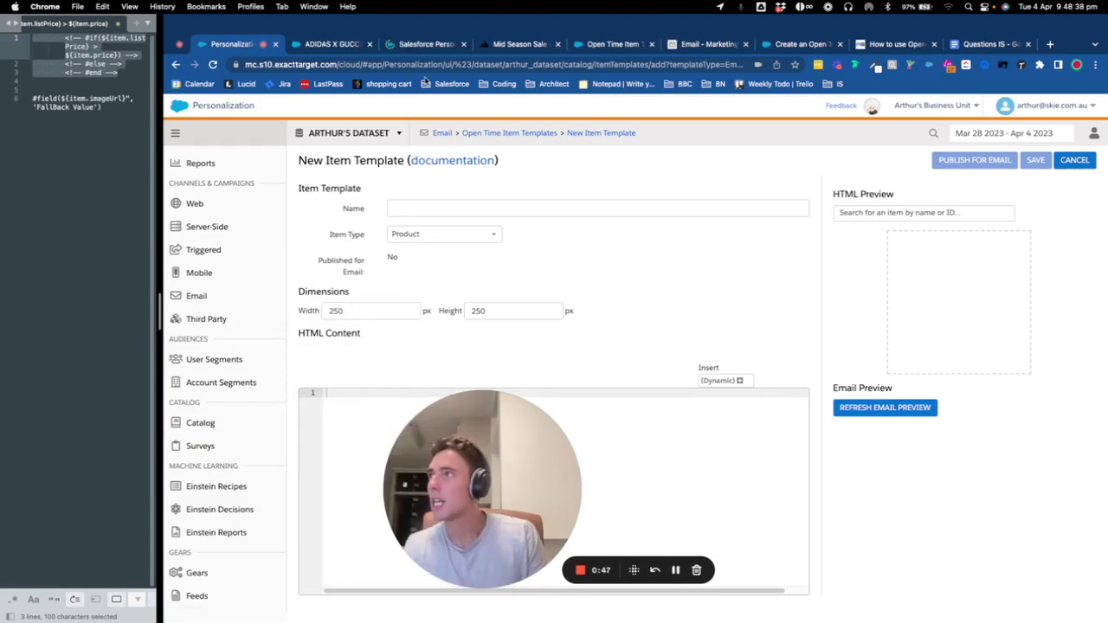
pyautogui.click(425, 43)
# Review the details of the catalog products, including the ADIDAS X GUCCI slide sandal, and look at the Adidas mid-season sale page.
pyautogui.click(390, 217)
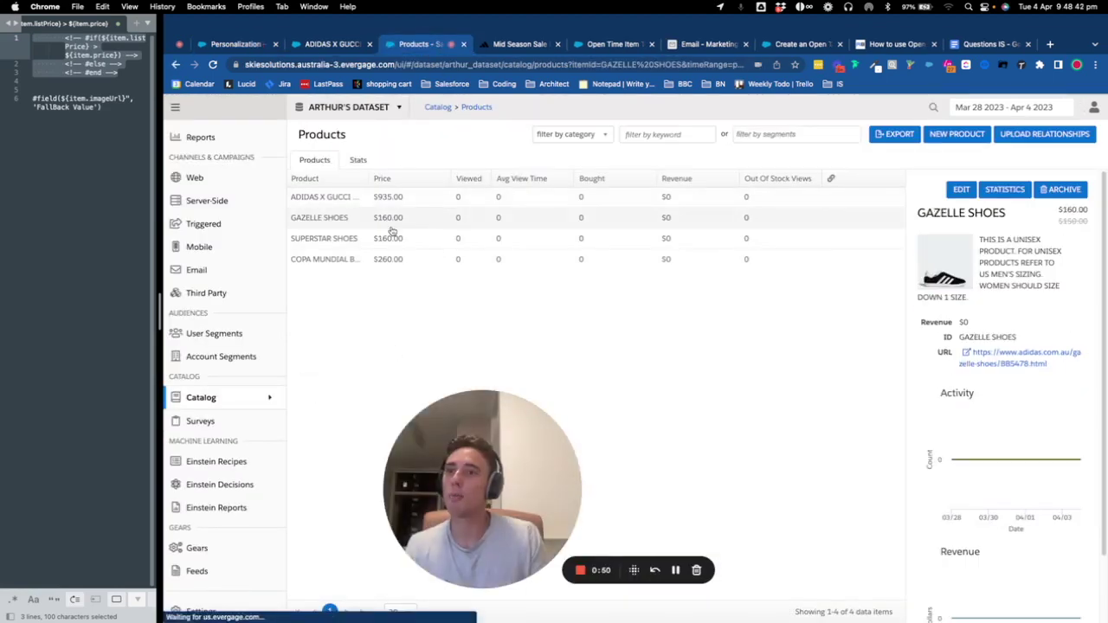
pyautogui.click(390, 239)
pyautogui.click(388, 259)
pyautogui.click(518, 44)
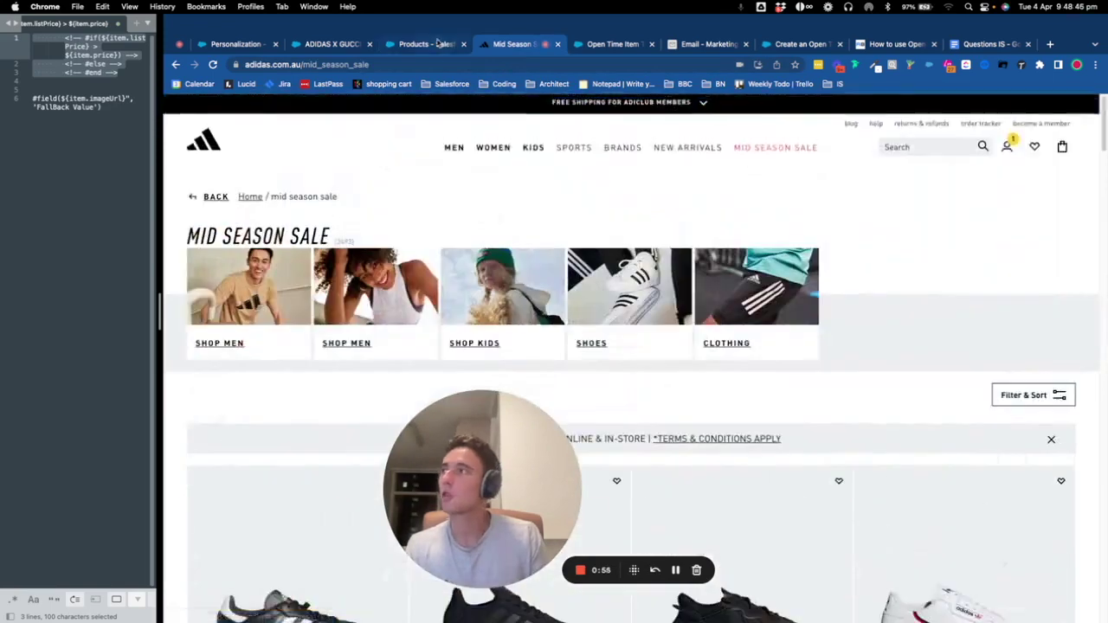
pyautogui.click(439, 43)
pyautogui.click(438, 199)
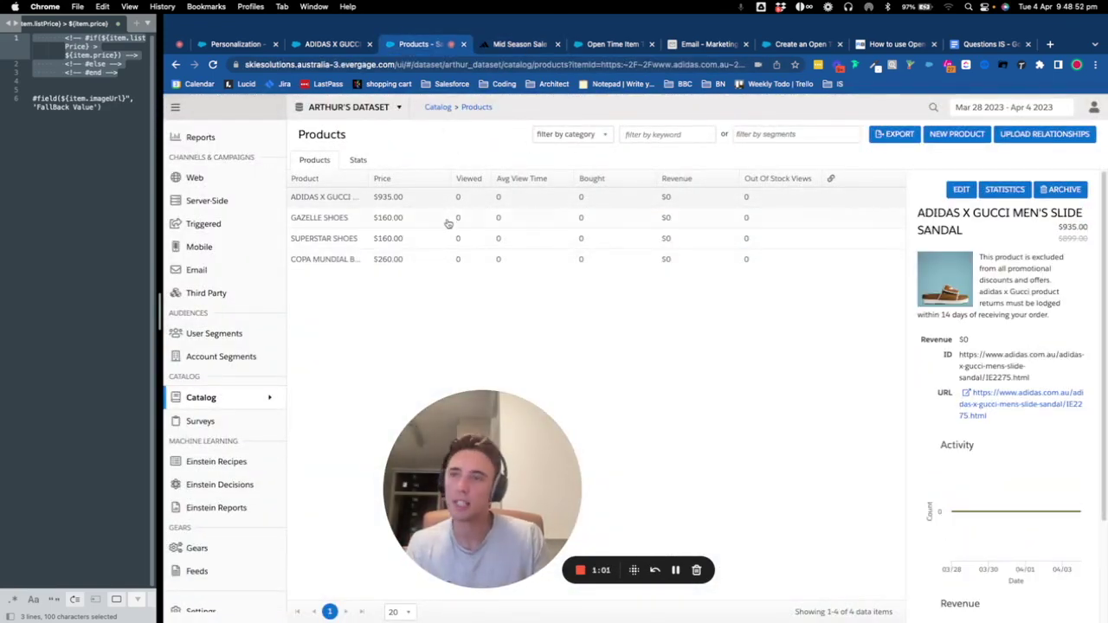
# Open the ADIDAS X GUCCI MEN'S SLIDE SANDAL for editing and examine its image, price and custom attributes.
pyautogui.click(961, 189)
pyautogui.scroll(-5, 371, 354)
pyautogui.scroll(5, 372, 354)
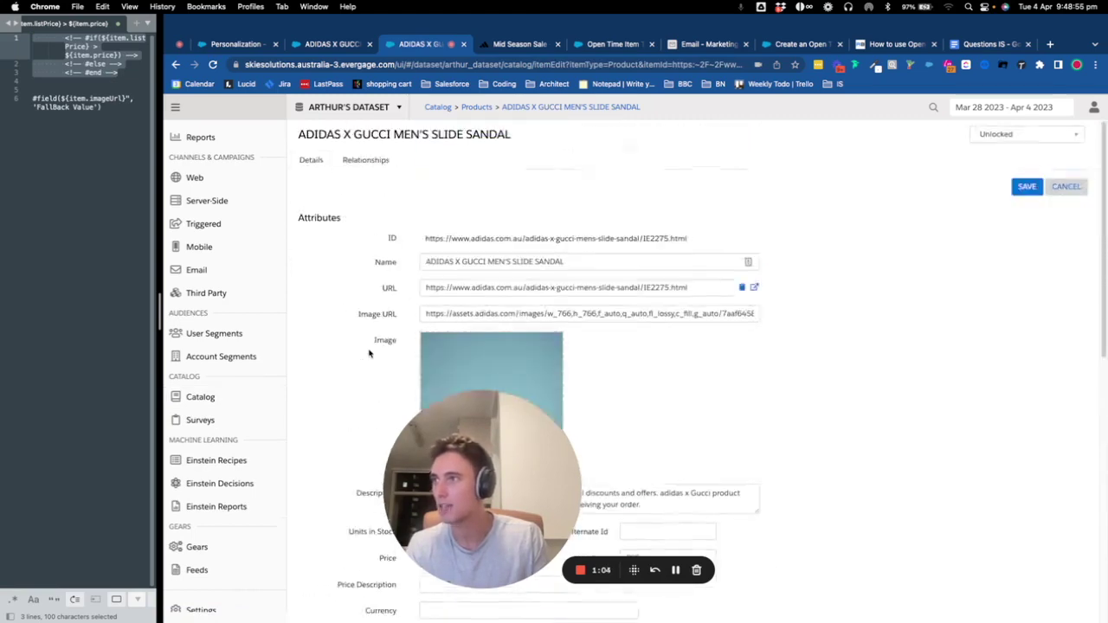
pyautogui.scroll(-2, 416, 389)
pyautogui.scroll(-5, 370, 213)
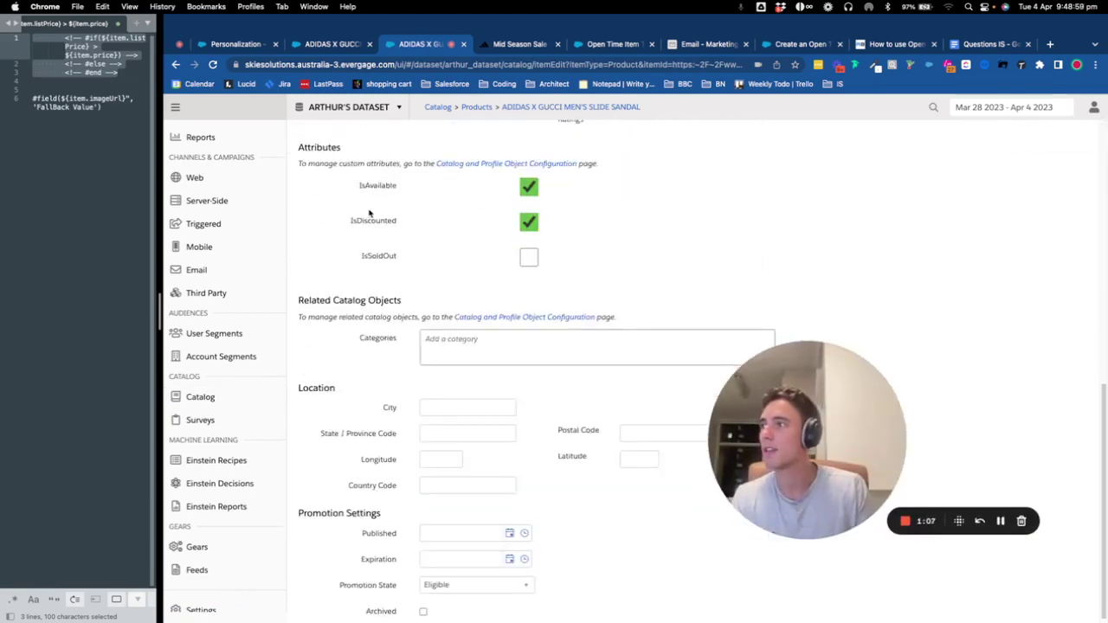
pyautogui.scroll(10, 344, 238)
# Close the duplicate ADIDAS X GUCCI product tab without saving and return to the new item template.
pyautogui.click(350, 45)
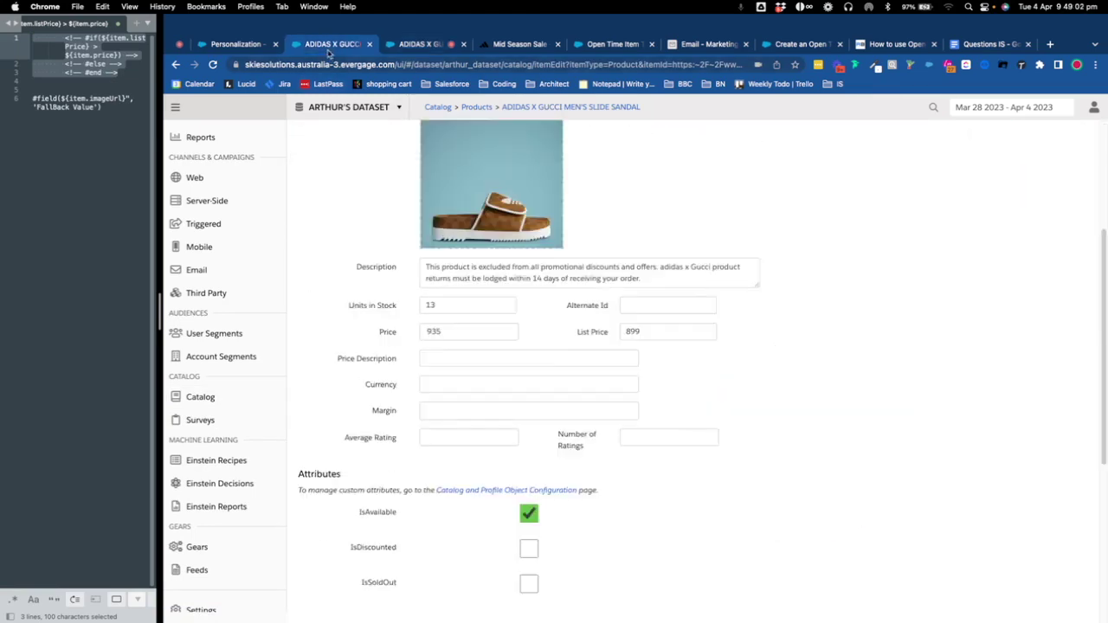
pyautogui.click(369, 44)
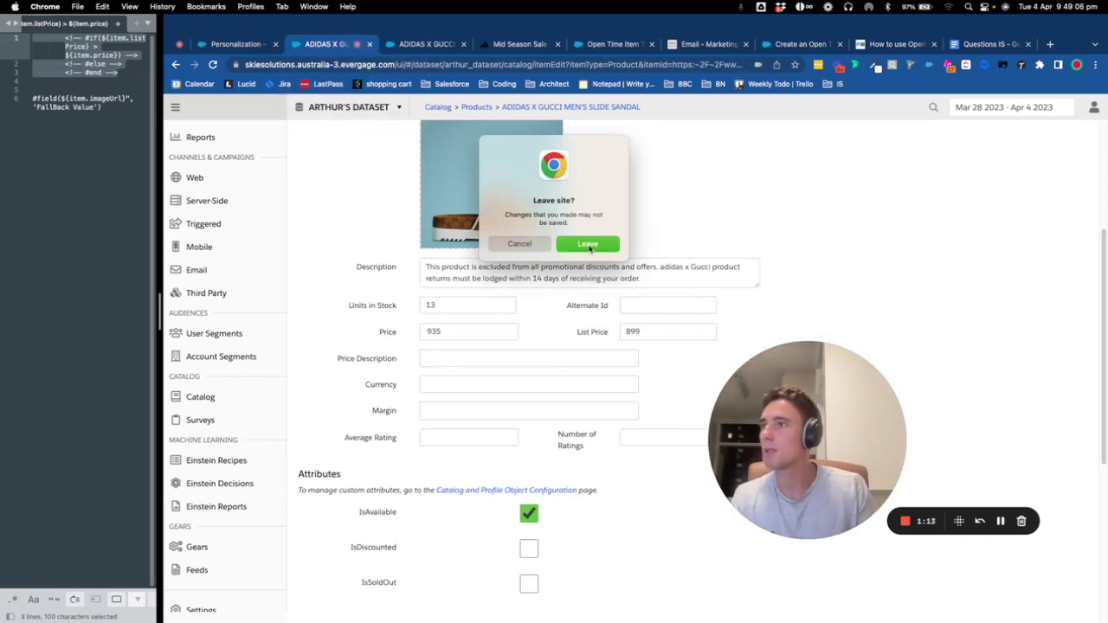
pyautogui.click(589, 246)
pyautogui.click(235, 44)
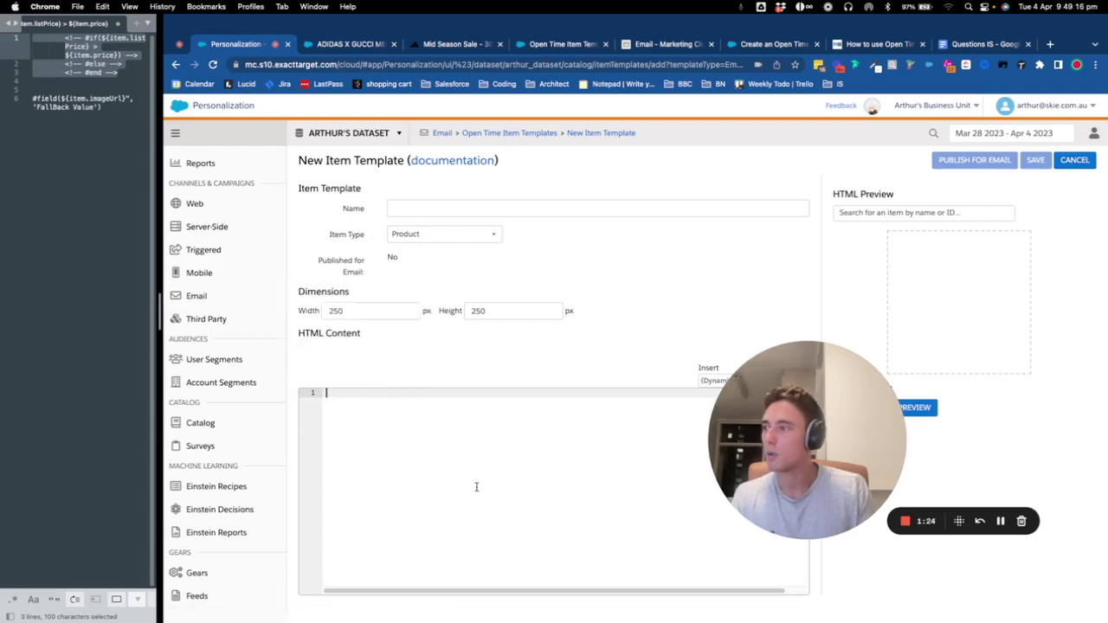
# Inspect the sandal's Image URL field in the browser developer tools and copy its model name, item.imageUrl.
pyautogui.click(530, 40)
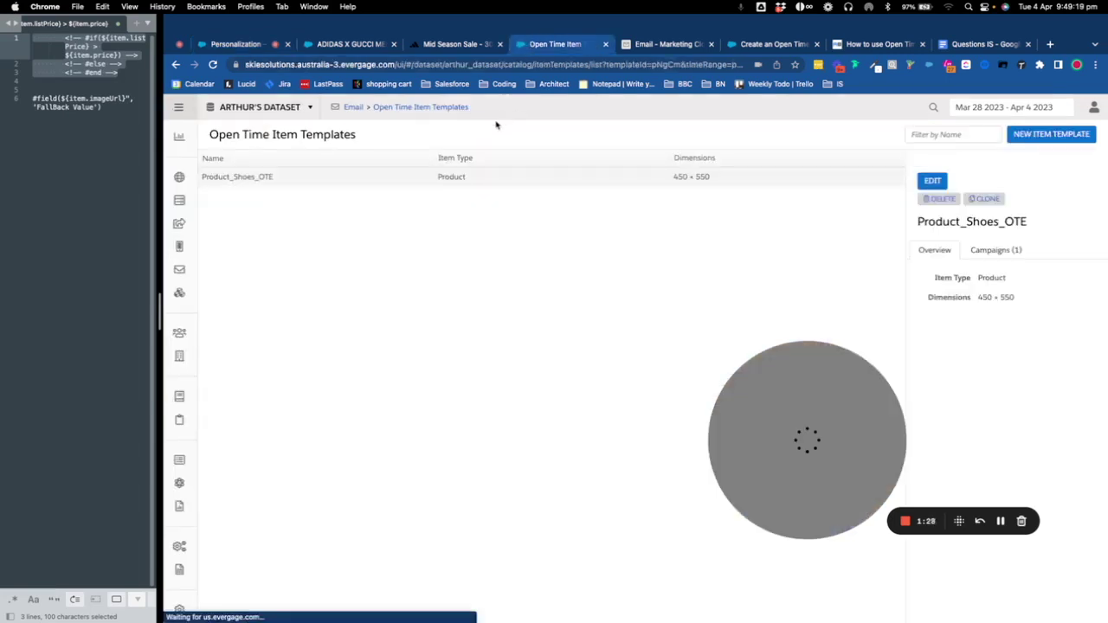
pyautogui.click(351, 44)
pyautogui.rightClick(334, 357)
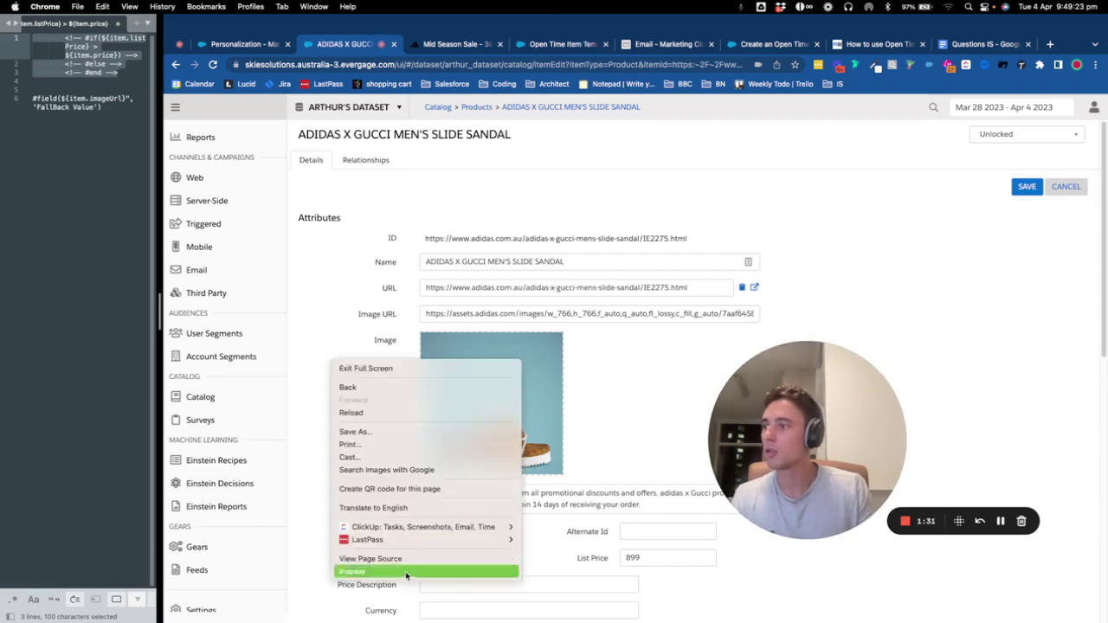
pyautogui.click(408, 571)
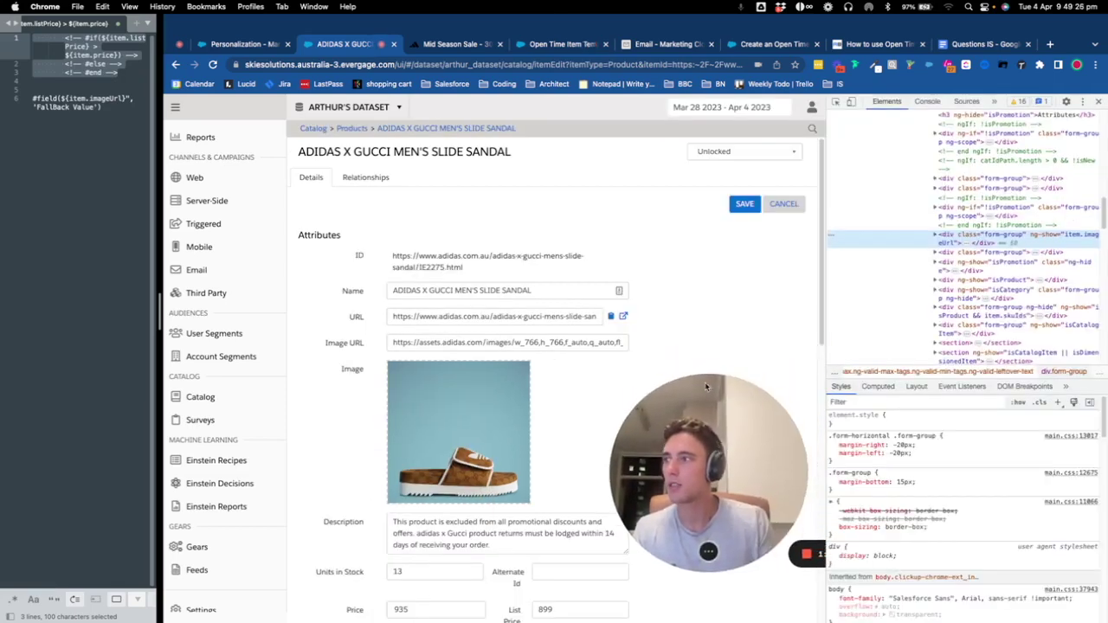
pyautogui.click(835, 102)
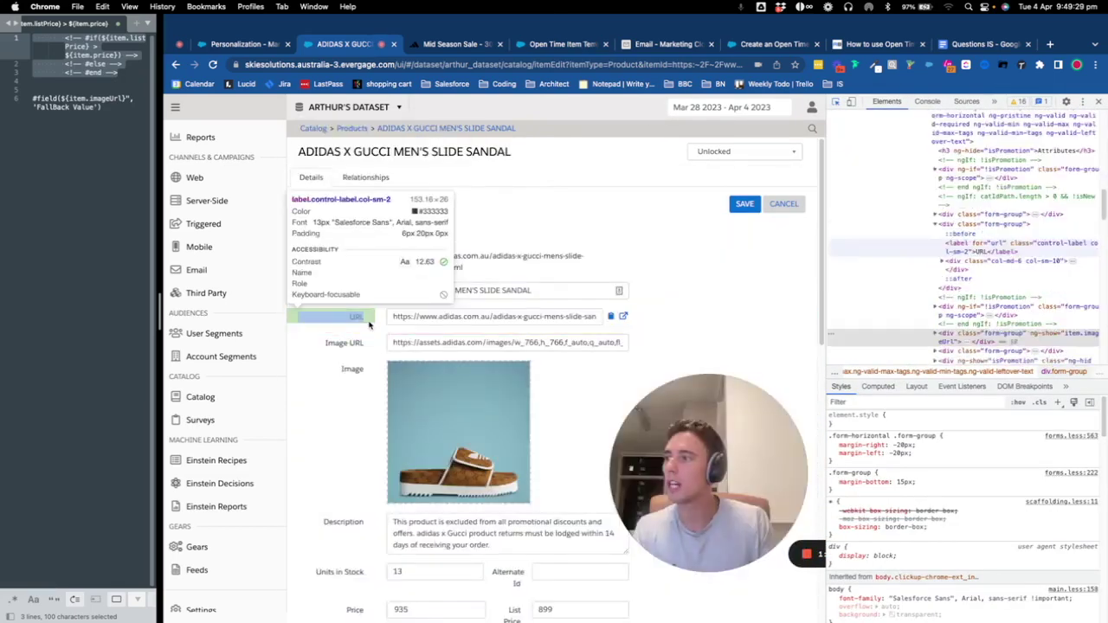
pyautogui.click(385, 345)
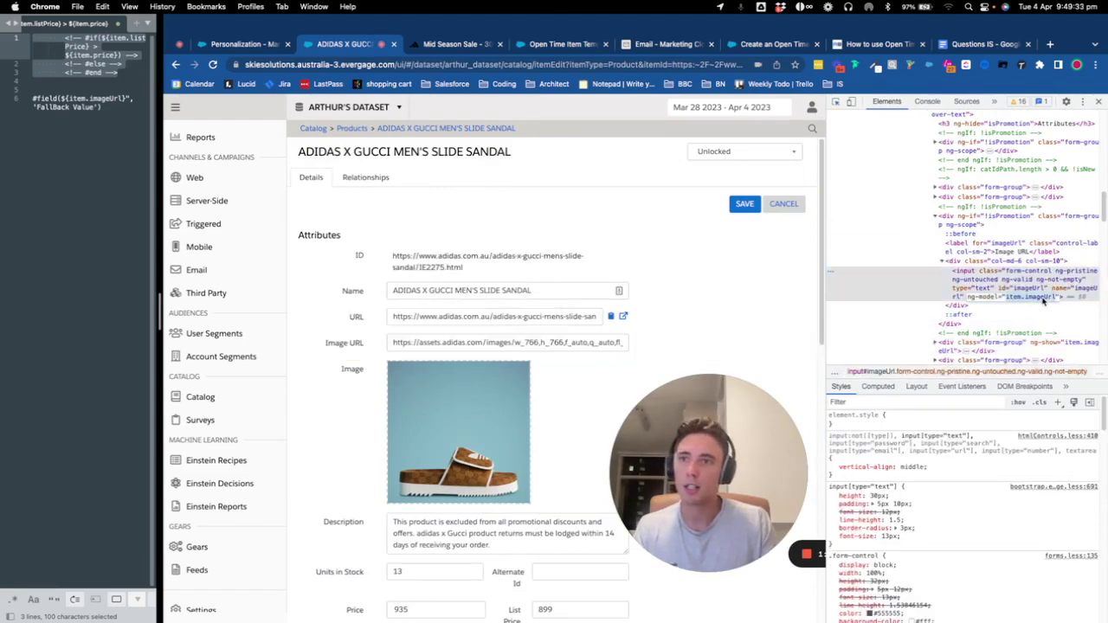
pyautogui.click(1098, 102)
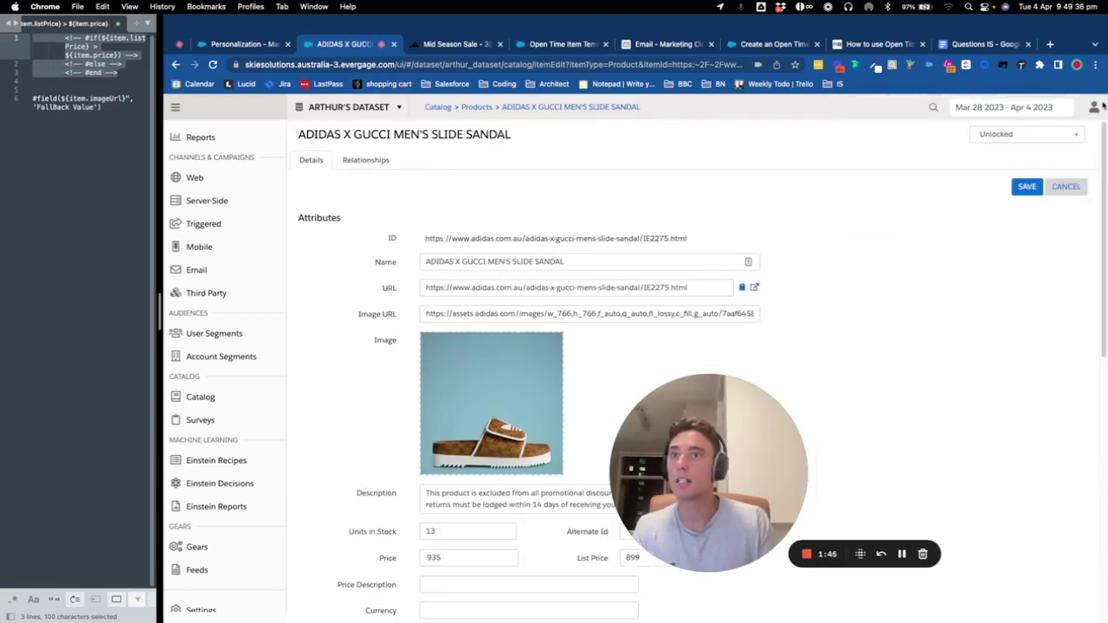
# Enter {{item.imageUrl}} as the HTML content of the new item template.
pyautogui.click(242, 48)
pyautogui.click(455, 437)
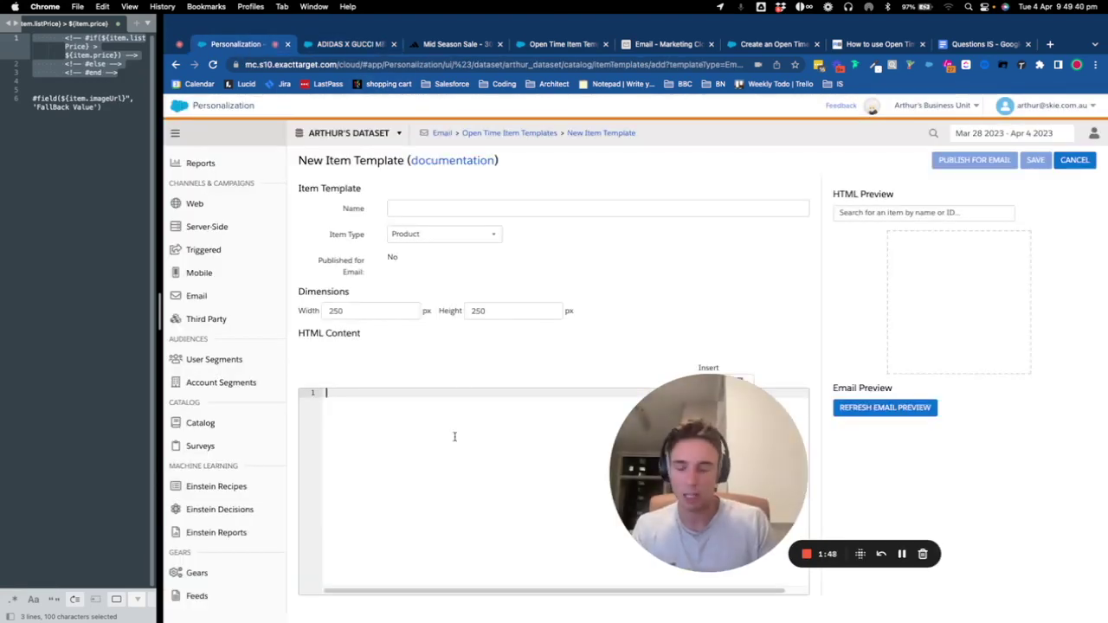
pyautogui.write('{{')
pyautogui.write('item.imageUrl')
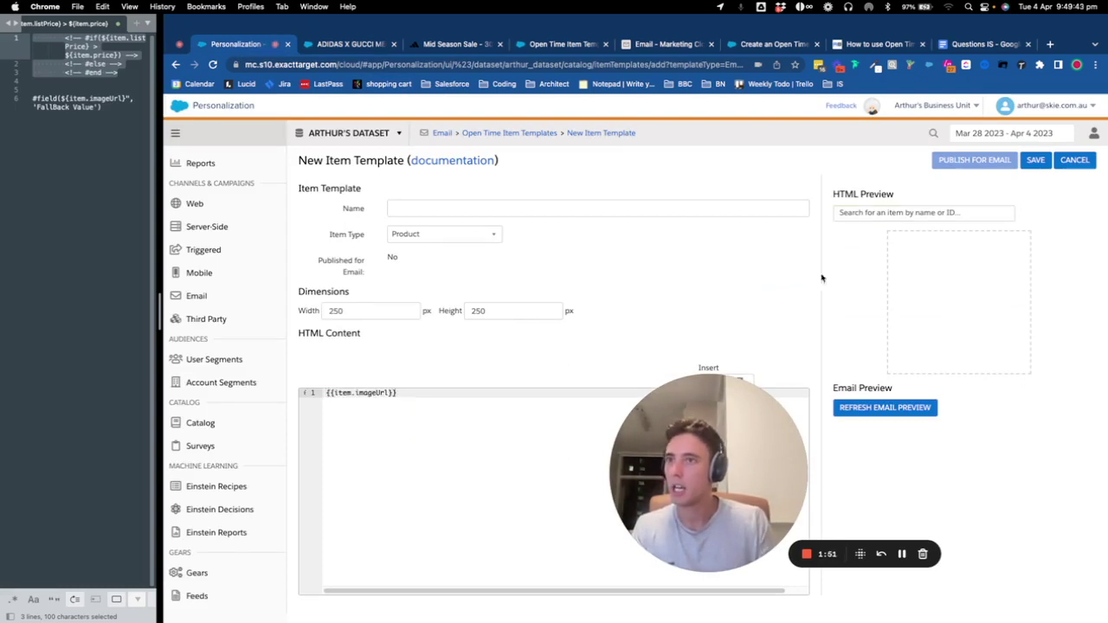
# Find "gucc" in the HTML preview, choose the ADIDAS X GUCCI MEN'S SLIDE SANDAL as preview item and refresh the email preview.
pyautogui.click(862, 212)
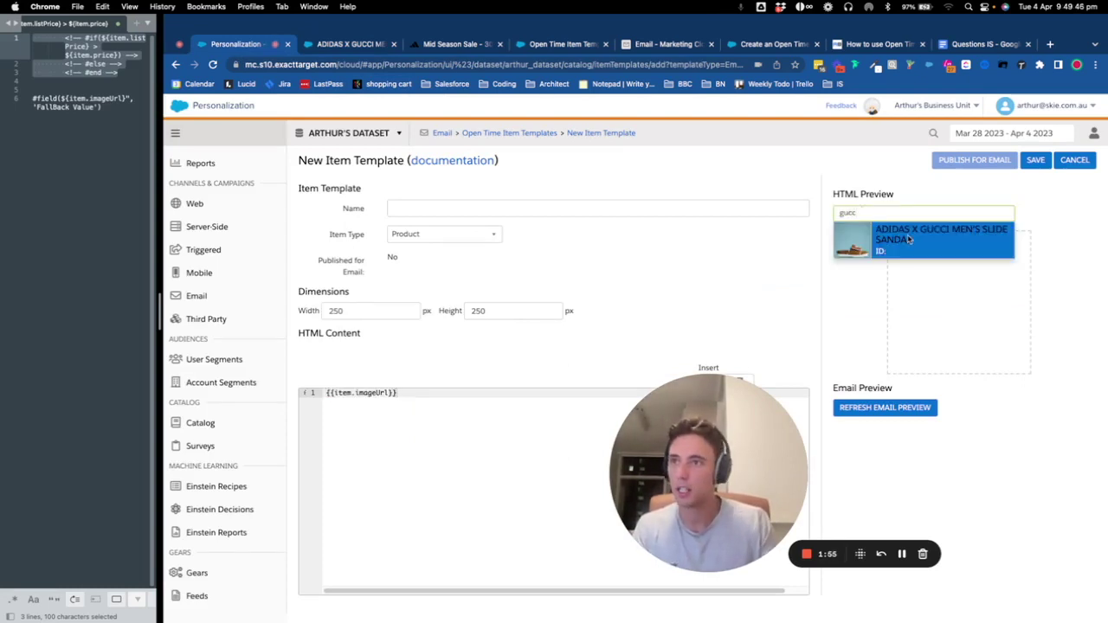
pyautogui.click(909, 241)
pyautogui.click(865, 423)
pyautogui.click(412, 405)
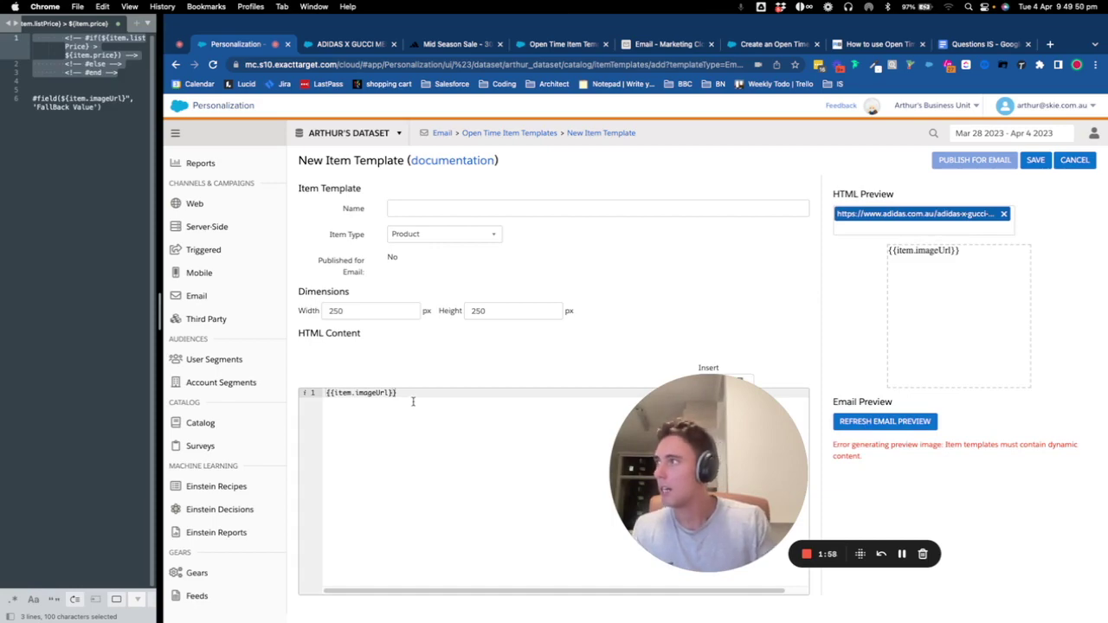
# Copy the sample img tag with ${item.imageUrl} from the Salesforce Help article on creating an open time item template.
pyautogui.click(558, 43)
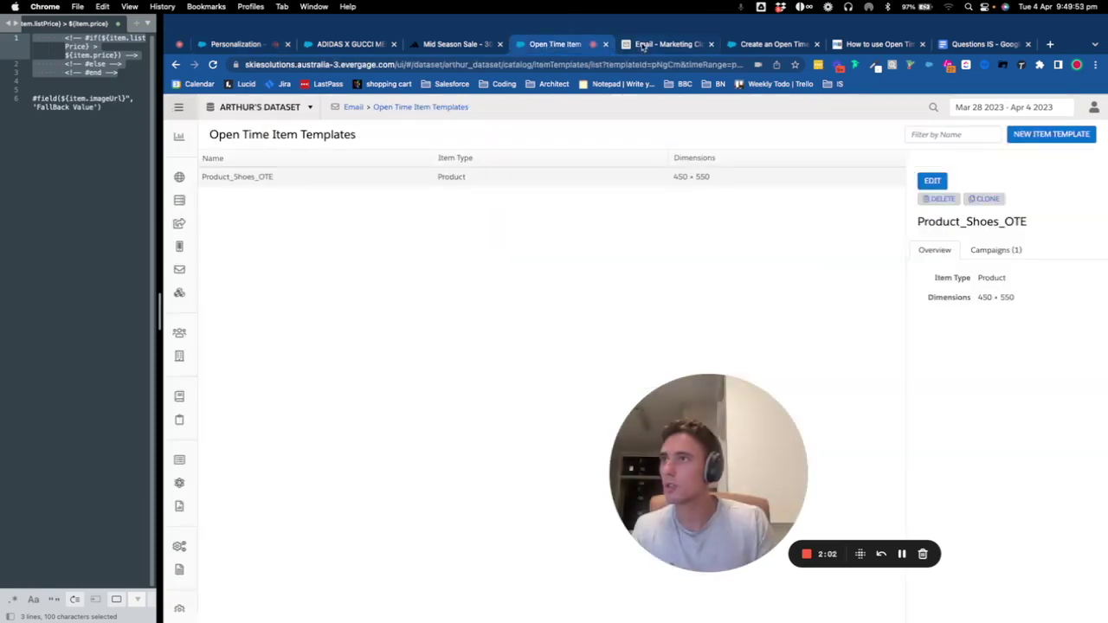
pyautogui.click(765, 44)
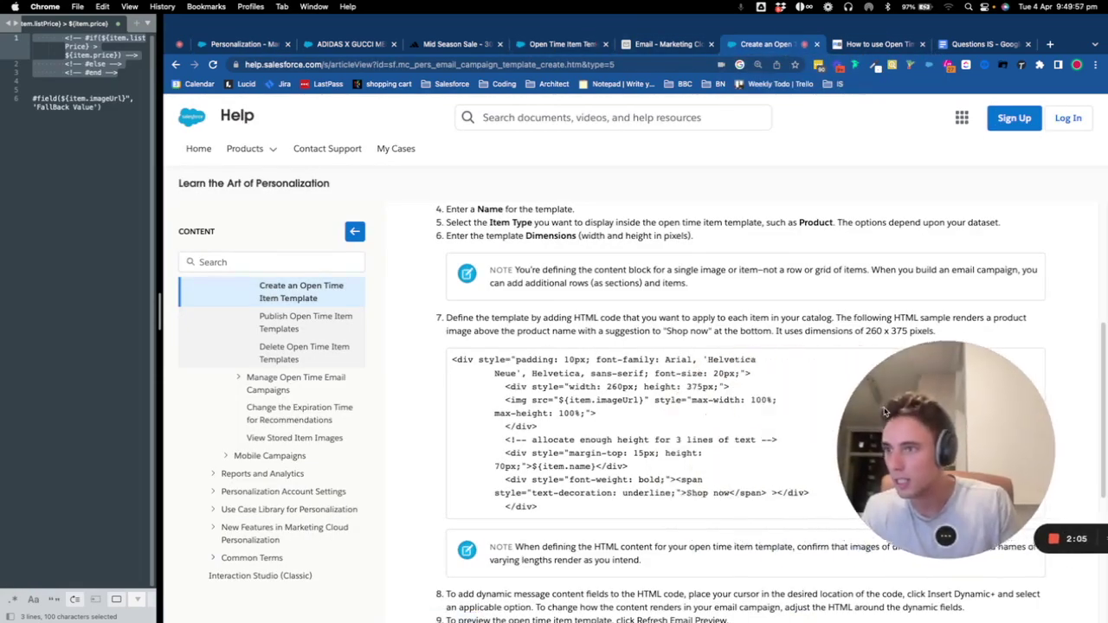
pyautogui.moveTo(596, 414); pyautogui.dragTo(453, 402)
pyautogui.hotkey('ctrl', 'c')
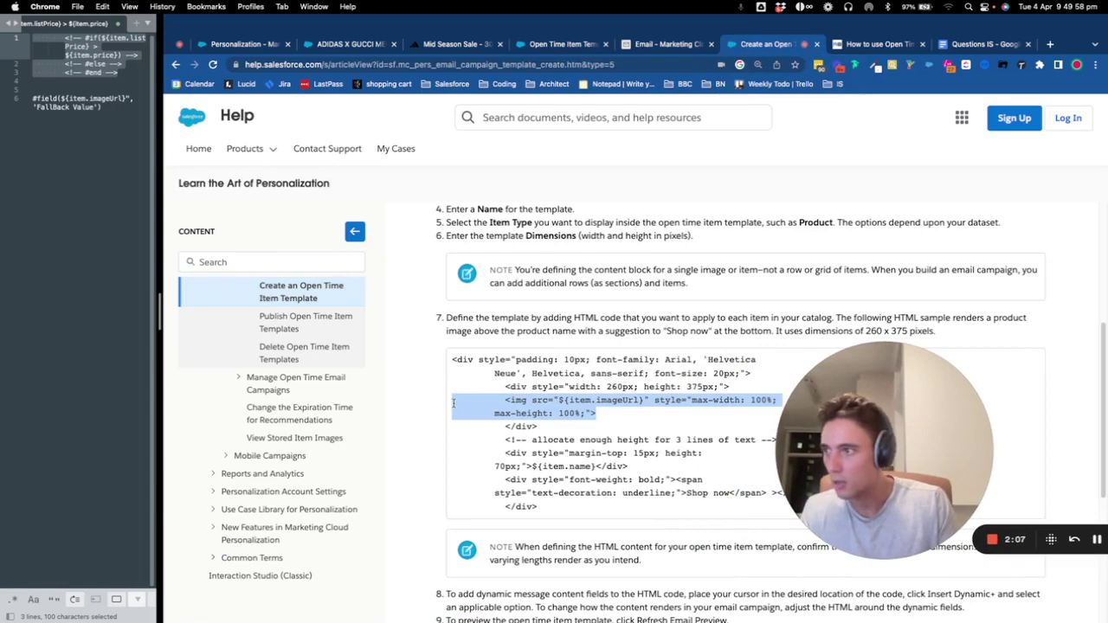
# Paste the copied img tag into the template's HTML content and remove the {{item.imageUrl}} text above it.
pyautogui.click(350, 43)
pyautogui.click(238, 43)
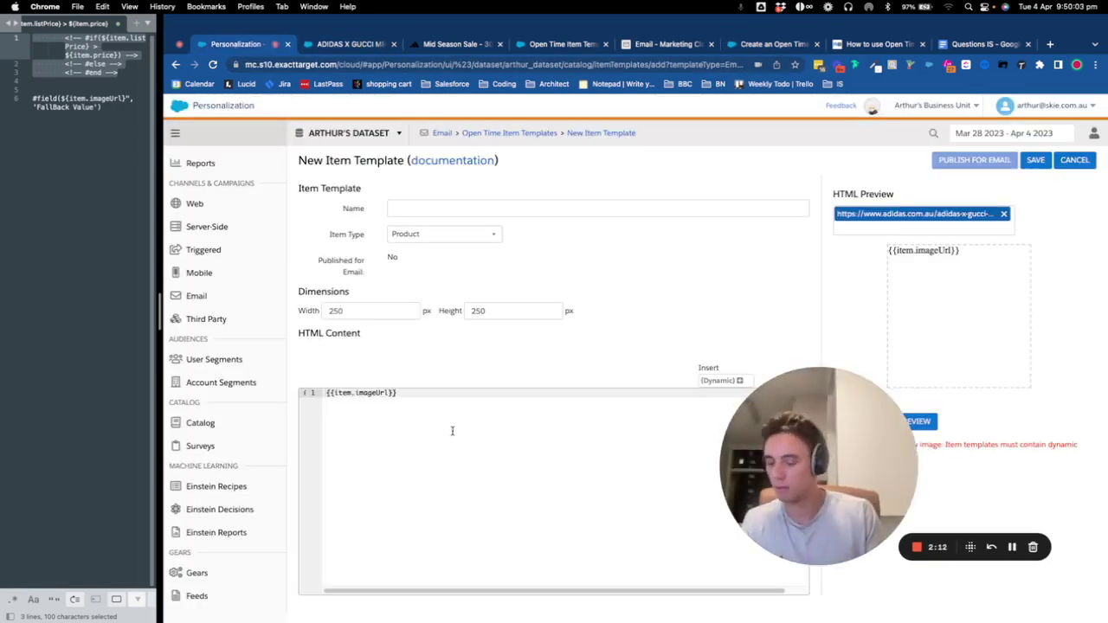
pyautogui.press('Return')
pyautogui.hotkey('ctrl', 'v')
pyautogui.click(438, 402)
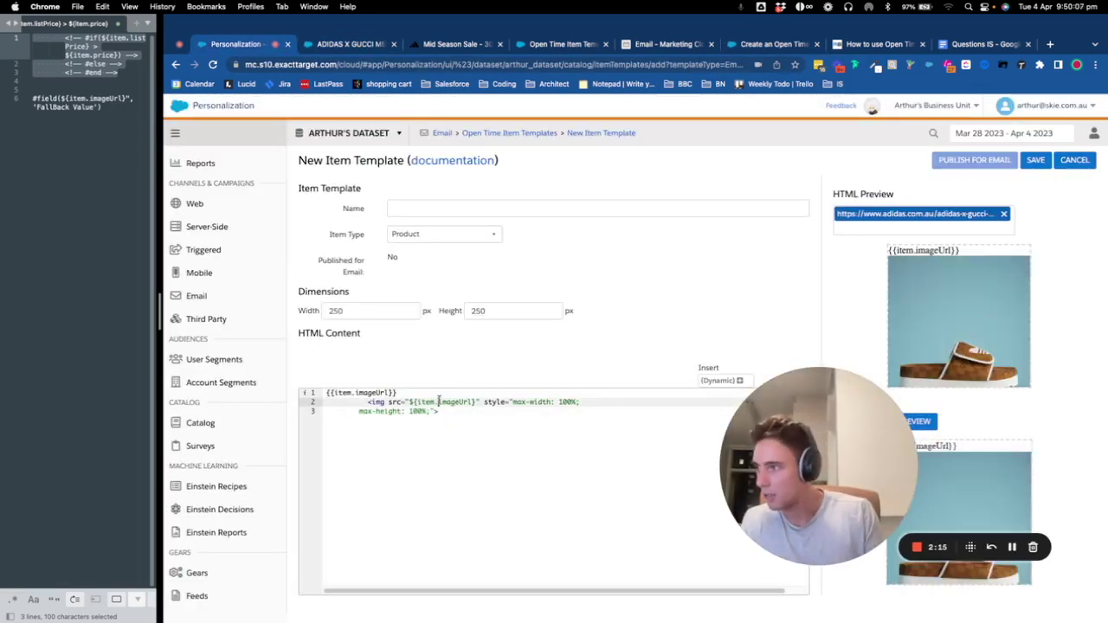
pyautogui.moveTo(409, 392); pyautogui.dragTo(329, 390)
pyautogui.hotkey('ctrl', 'x')
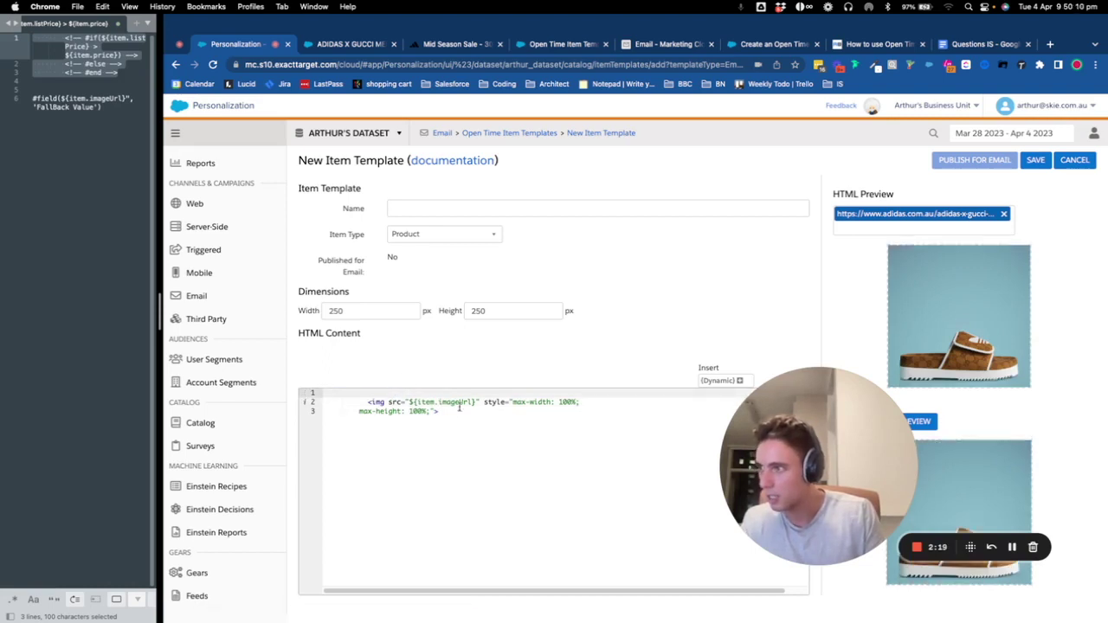
# Try double braces around item.imageUrl in the image source, then restore ${item.imageUrl}.
pyautogui.moveTo(415, 402); pyautogui.dragTo(483, 402)
pyautogui.hotkey('ctrl', 'v')
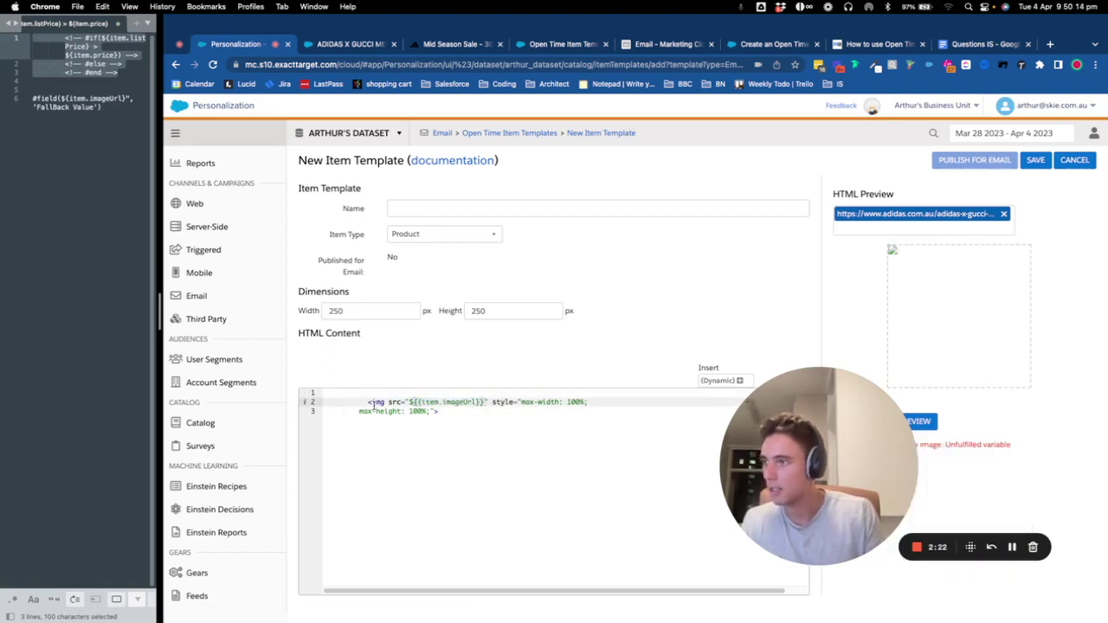
pyautogui.press('BackSpace')
pyautogui.press('Left')
pyautogui.press('BackSpace')
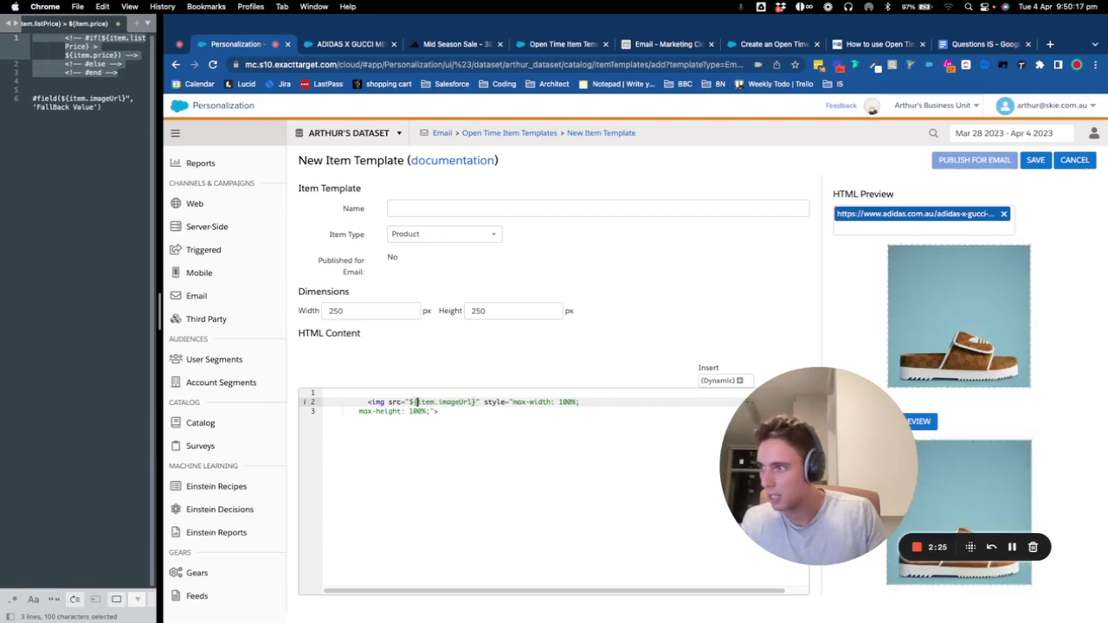
# Remove the blank line, indentation and line break so the whole img tag sits on a single line.
pyautogui.moveTo(368, 401); pyautogui.dragTo(326, 402)
pyautogui.press('BackSpace')
pyautogui.press('BackSpace')
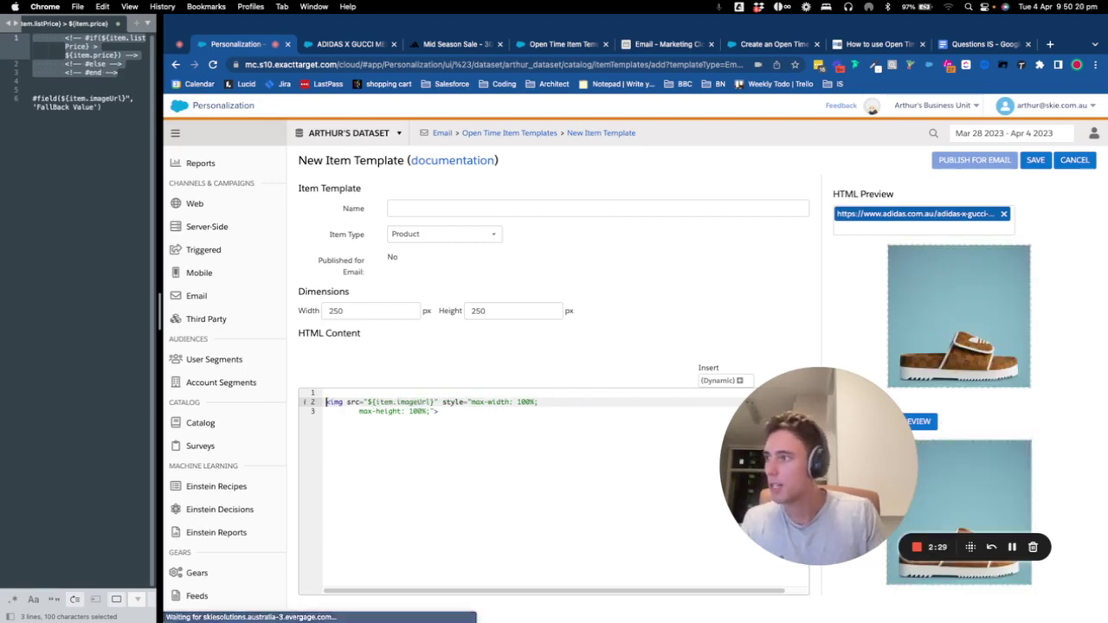
pyautogui.click(326, 401)
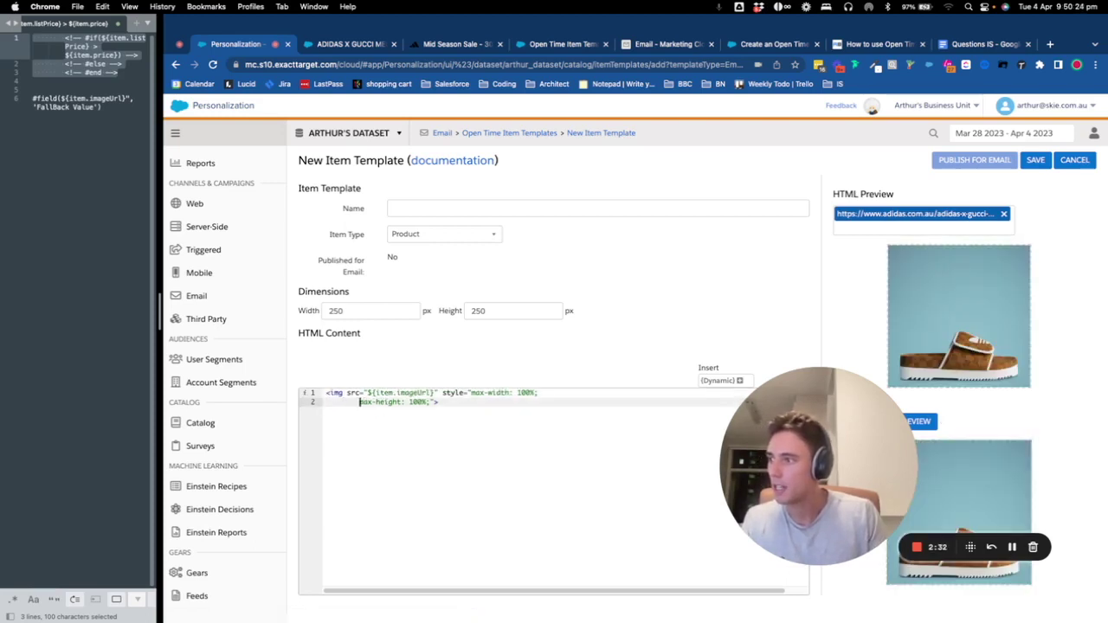
pyautogui.press('BackSpace')
pyautogui.press('BackSpace')
pyautogui.press('BackSpace')
pyautogui.press('BackSpace')
pyautogui.press('BackSpace')
pyautogui.press('BackSpace')
pyautogui.press('BackSpace')
pyautogui.press('BackSpace')
pyautogui.press('BackSpace')
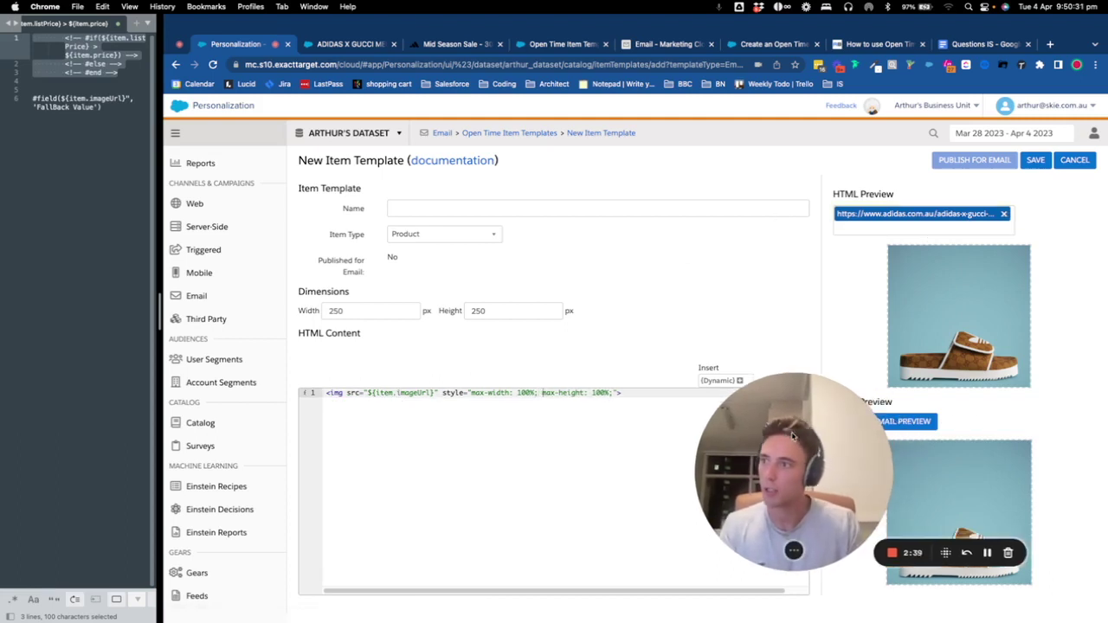
# Insert a new line above the img tag in the HTML content and add an empty div element on it.
pyautogui.click(326, 392)
pyautogui.press('Return')
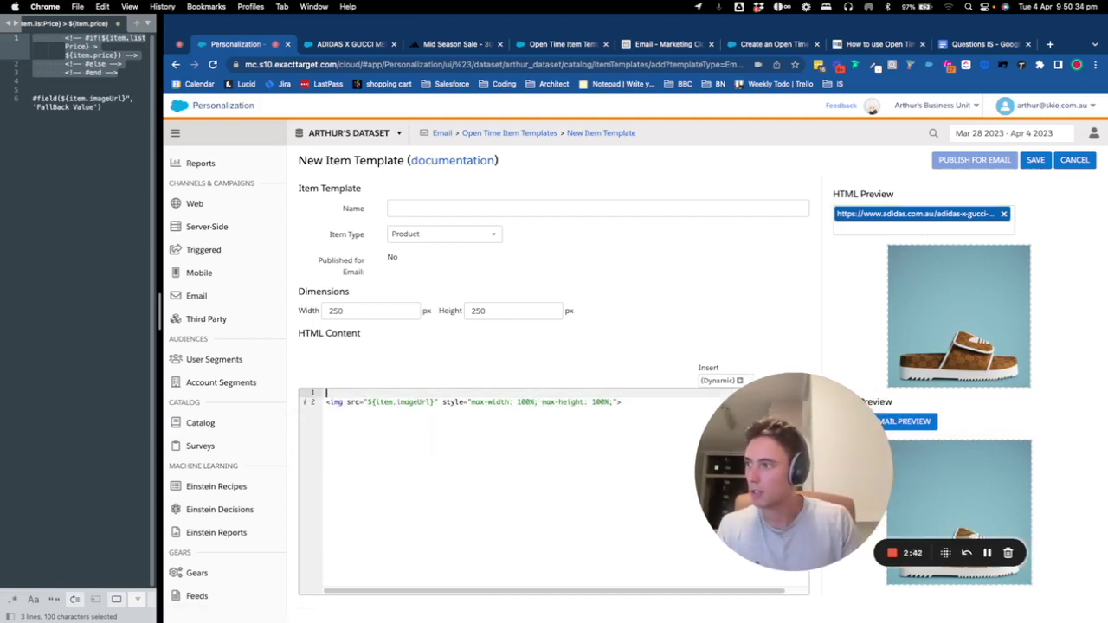
pyautogui.press('Up')
pyautogui.write('<')
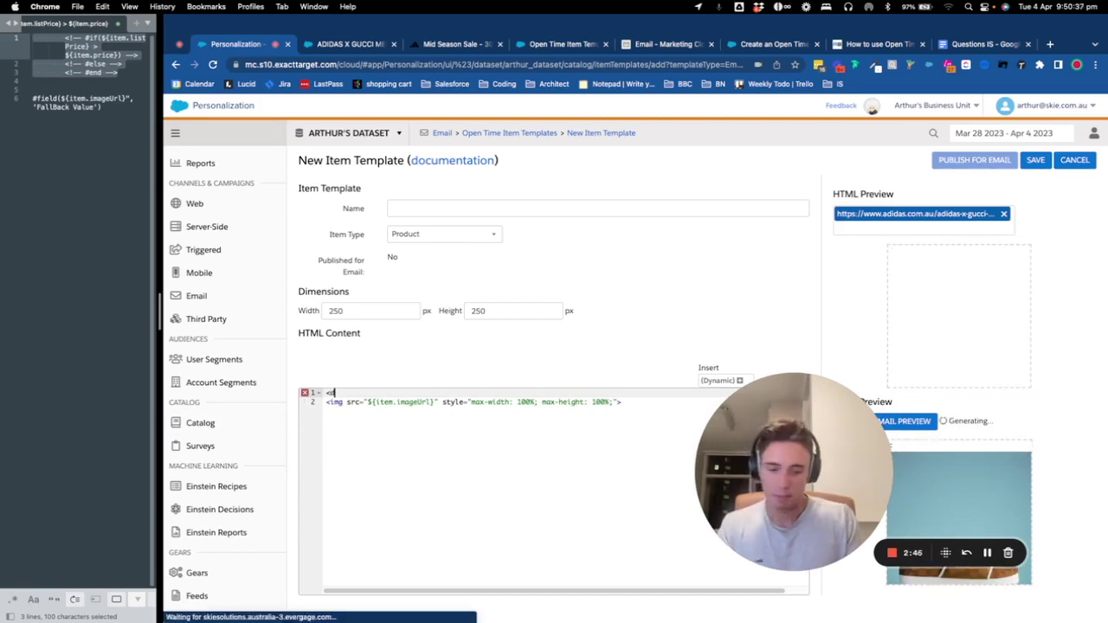
pyautogui.write('div>')
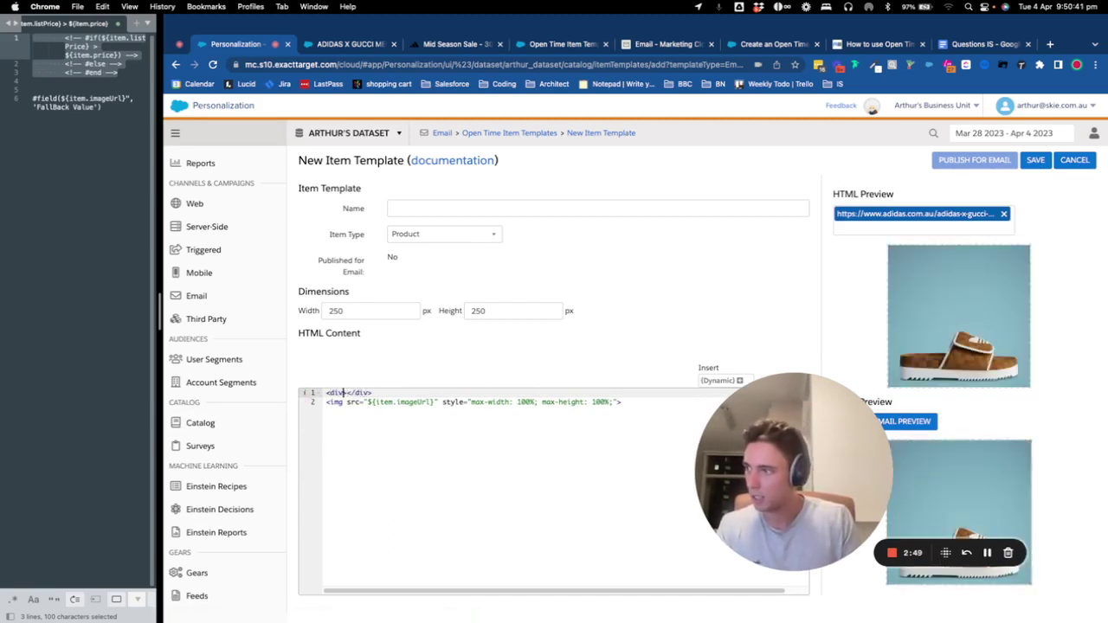
pyautogui.write('sty')
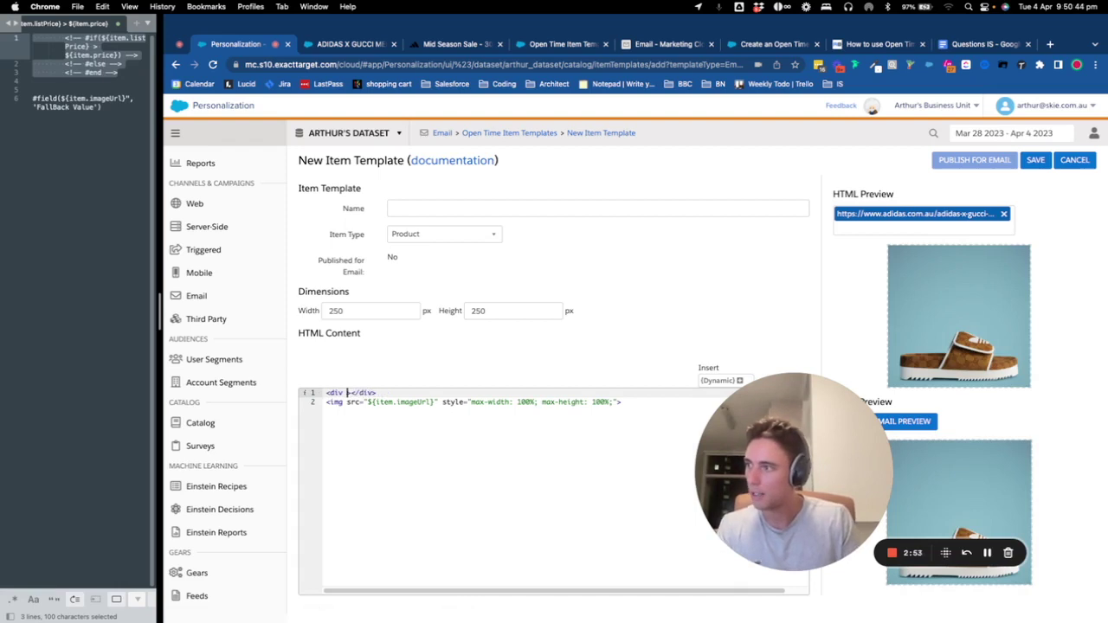
# Give the div a style attribute with height:100px;.
pyautogui.press('BackSpace')
pyautogui.press('BackSpace')
pyautogui.press('BackSpace')
pyautogui.press('BackSpace')
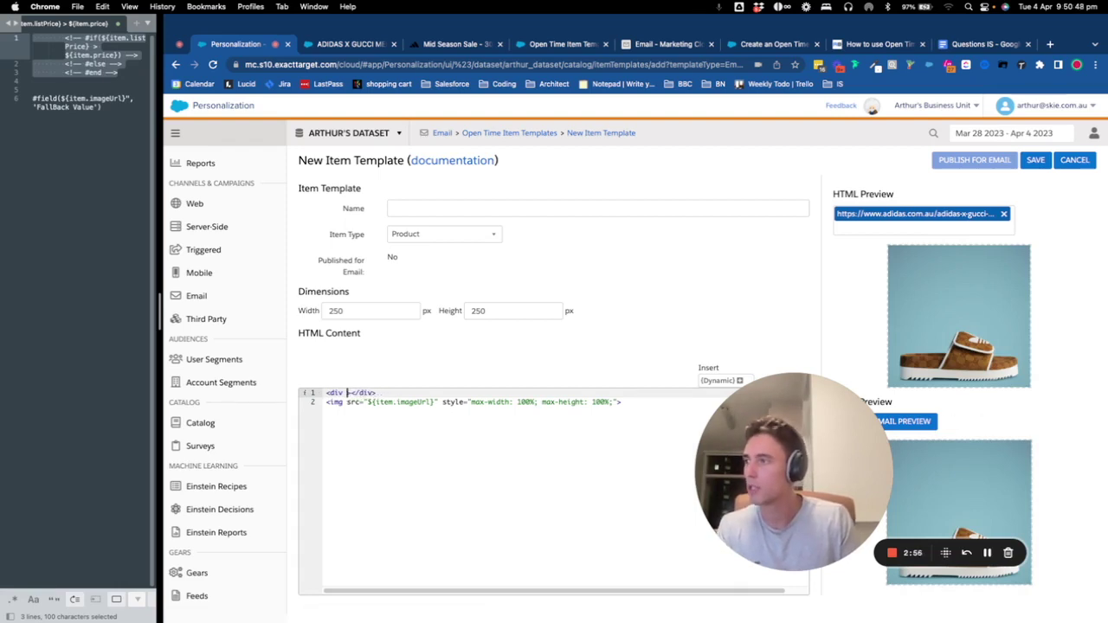
pyautogui.write('style=')
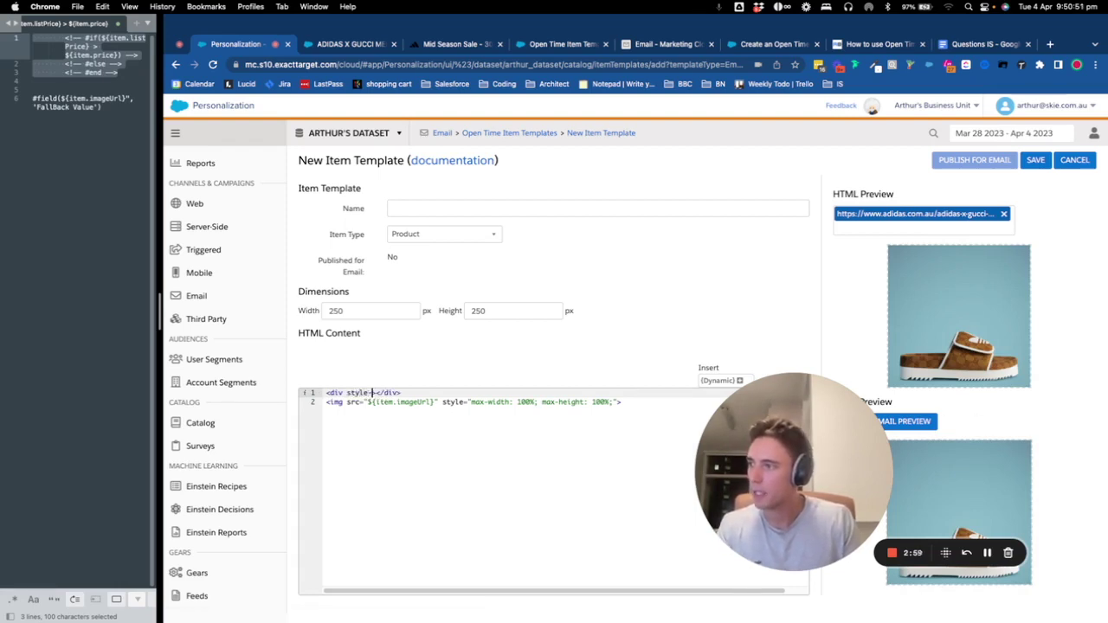
pyautogui.write('"')
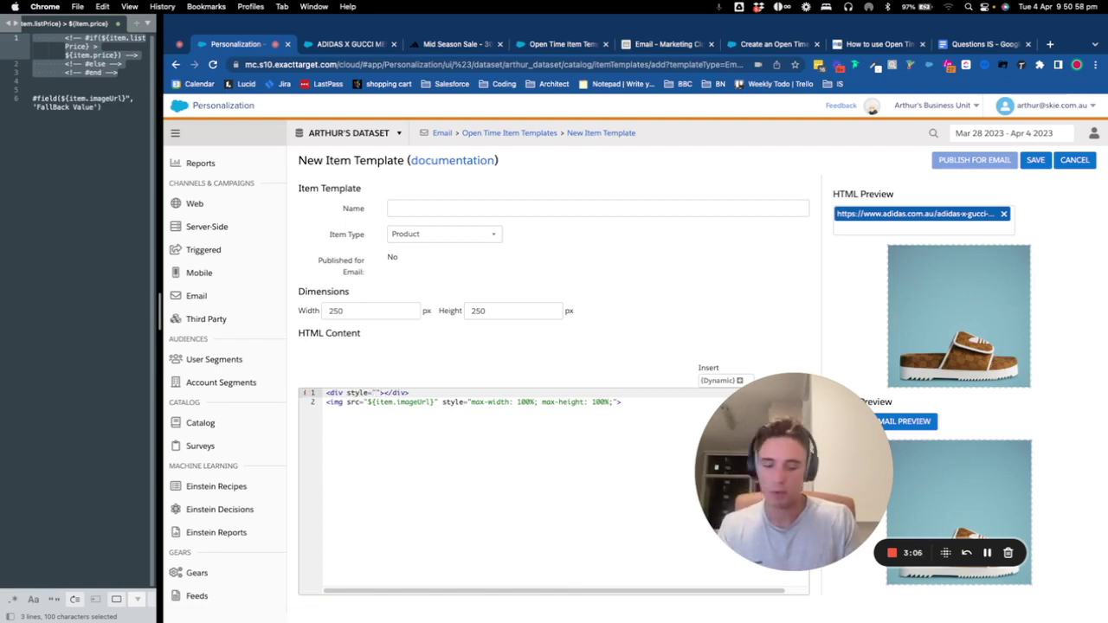
pyautogui.write('height:')
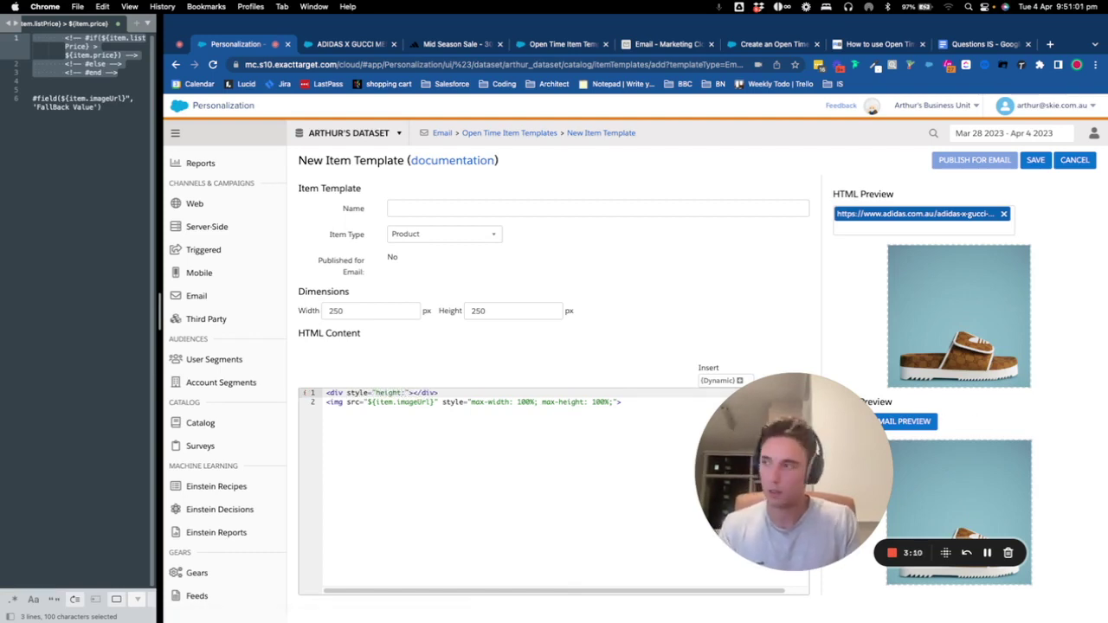
pyautogui.write('100px')
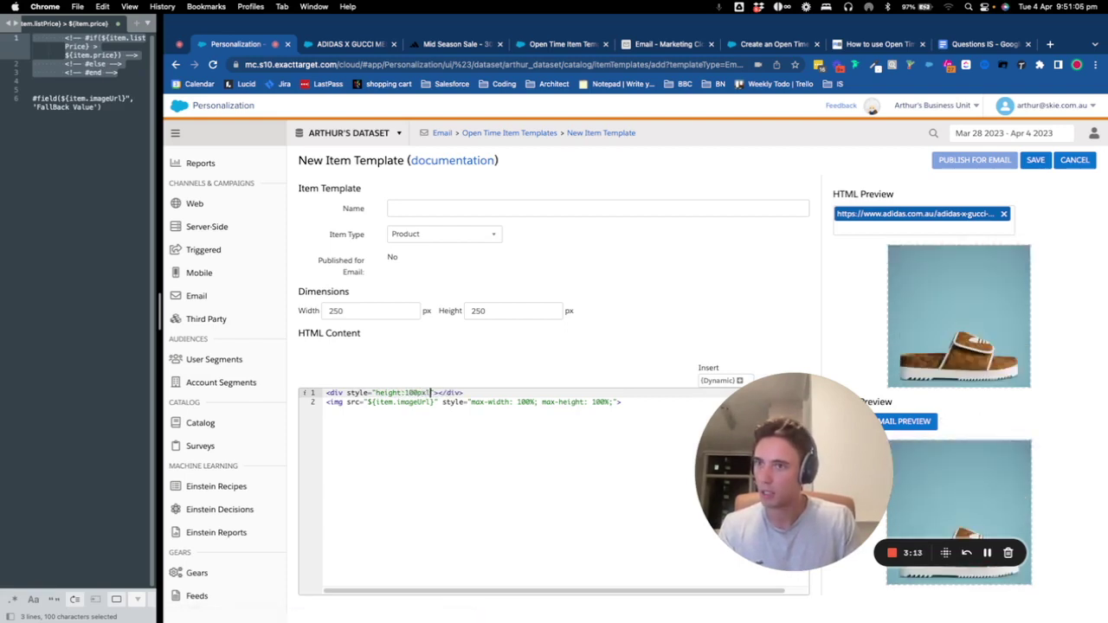
pyautogui.write(';')
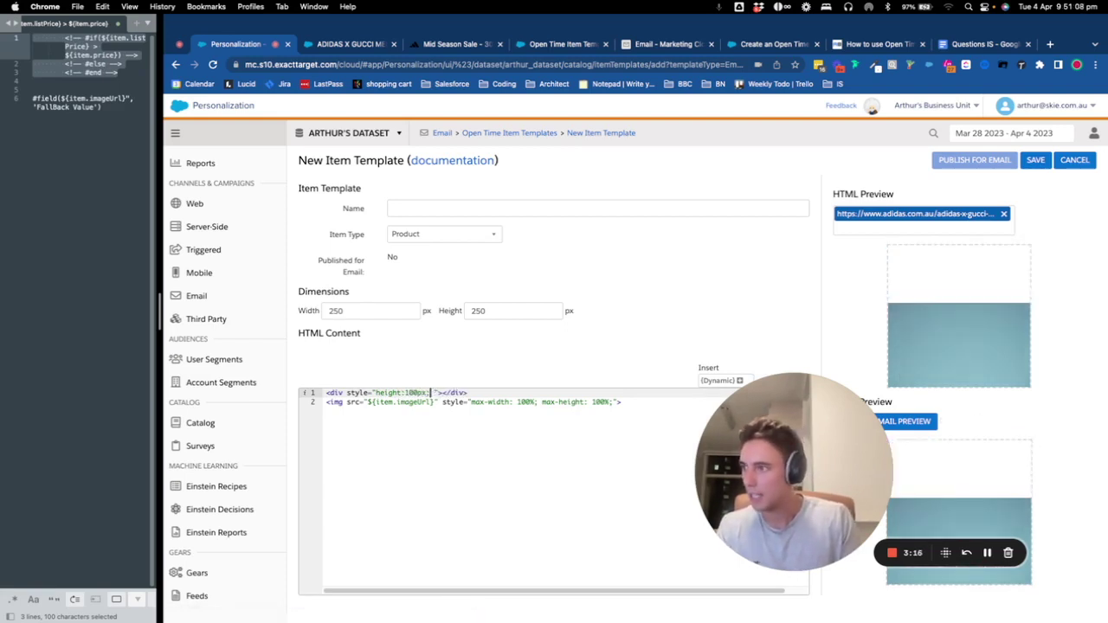
# Duplicate the height declaration in the div's style and rename the copy to make it width:100px;.
pyautogui.press('cmd+c')
pyautogui.click(434, 392)
pyautogui.press('cmd+v')
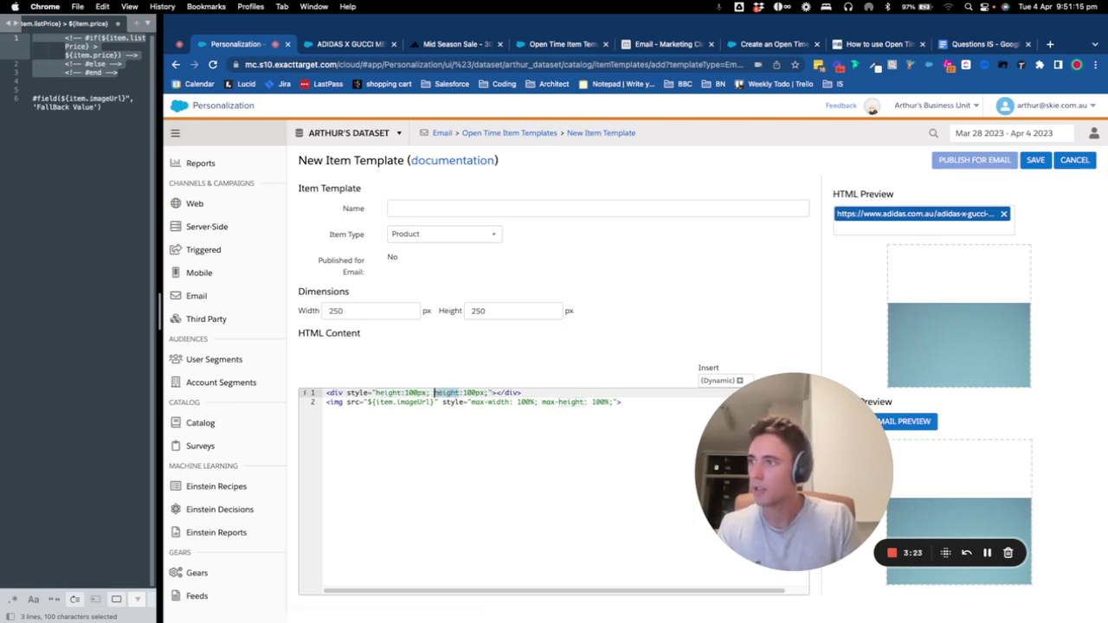
pyautogui.write('width')
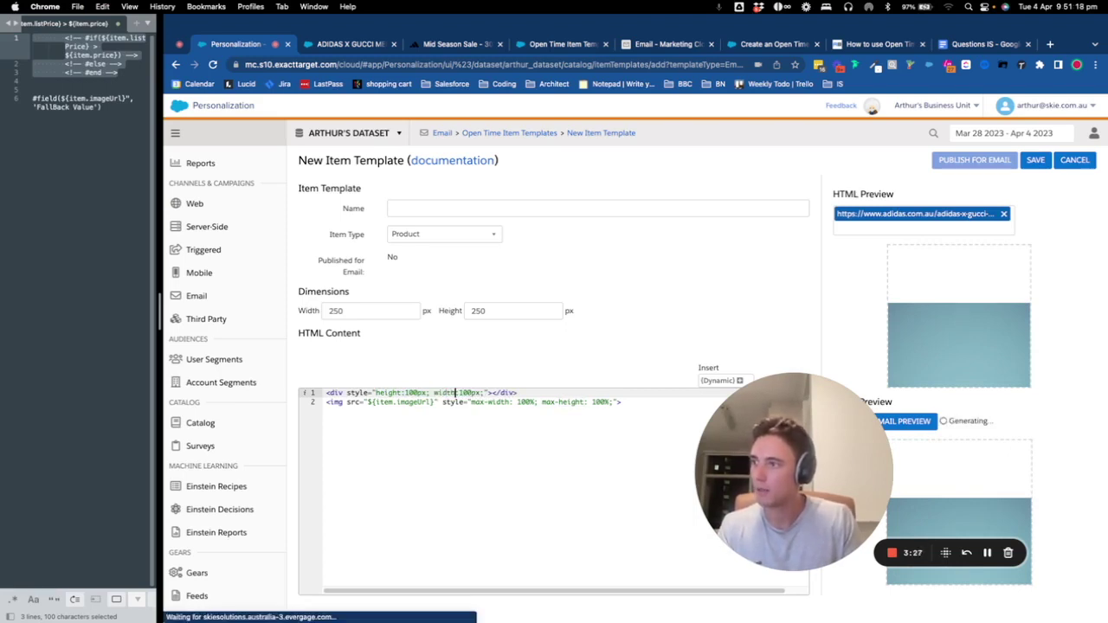
# Move the closing div tag to its own line below the img tag so the div wraps the image.
pyautogui.press('Right')
pyautogui.press('super+shift+Right')
pyautogui.press('super+x')
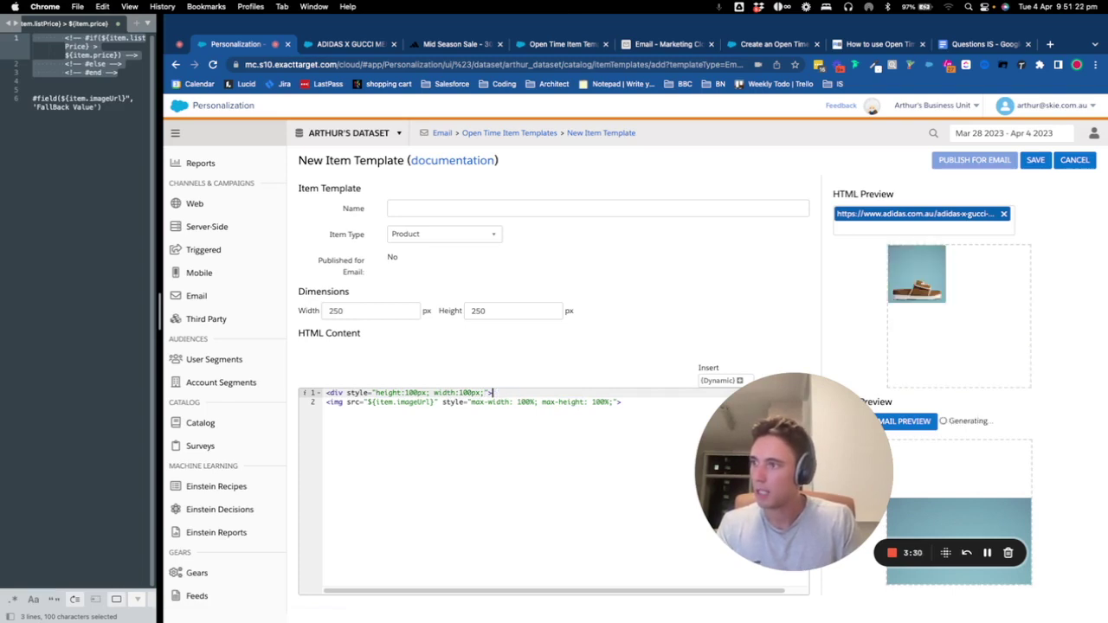
pyautogui.press('Down')
pyautogui.press('super+Right')
pyautogui.press('Return')
pyautogui.press('super+v')
pyautogui.click(349, 393)
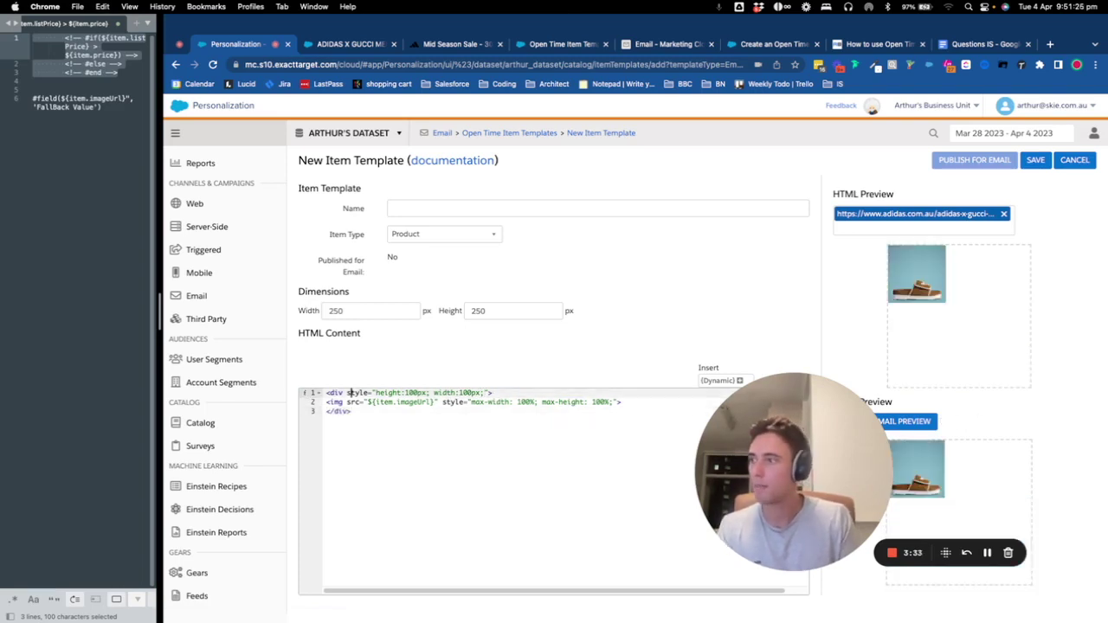
pyautogui.click(351, 412)
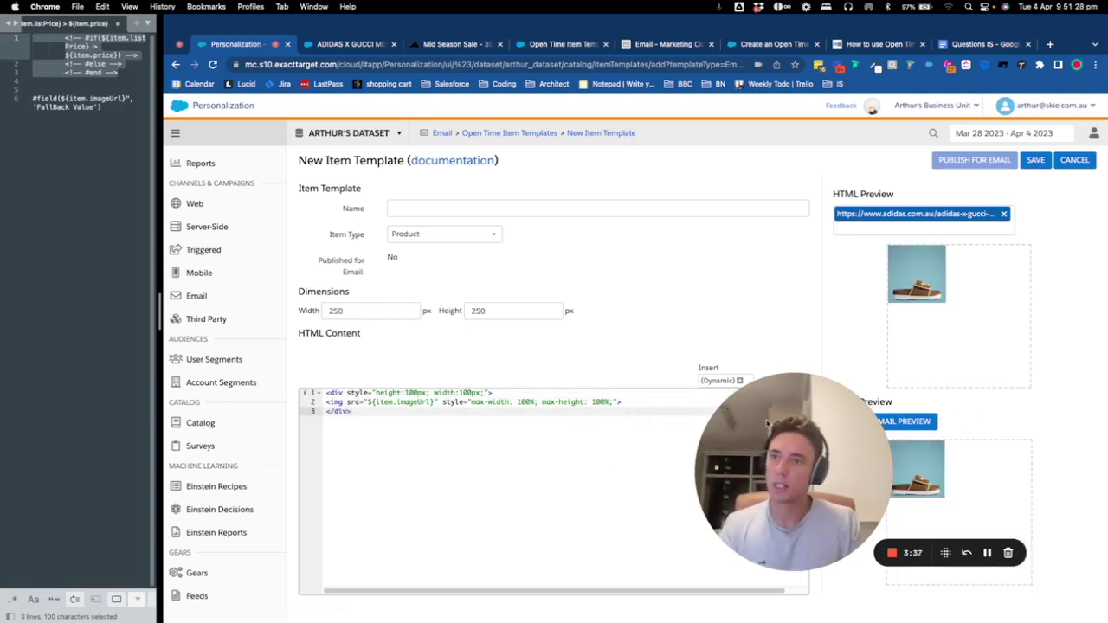
# Append padding-top:50px; to the style of the div around the image.
pyautogui.moveTo(802, 412); pyautogui.dragTo(714, 121)
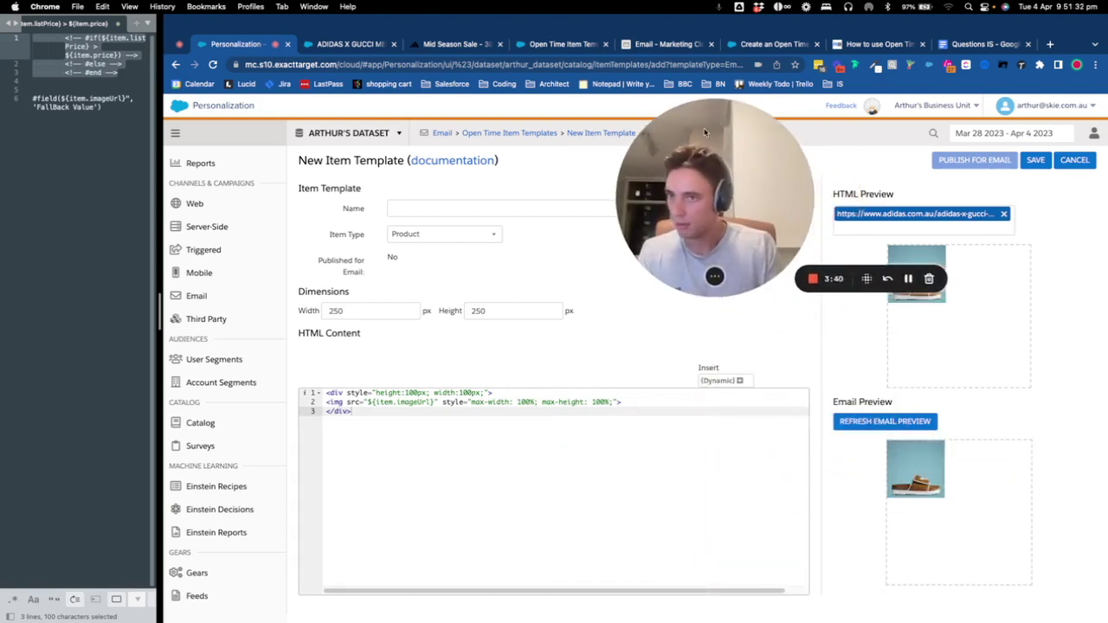
pyautogui.click(615, 403)
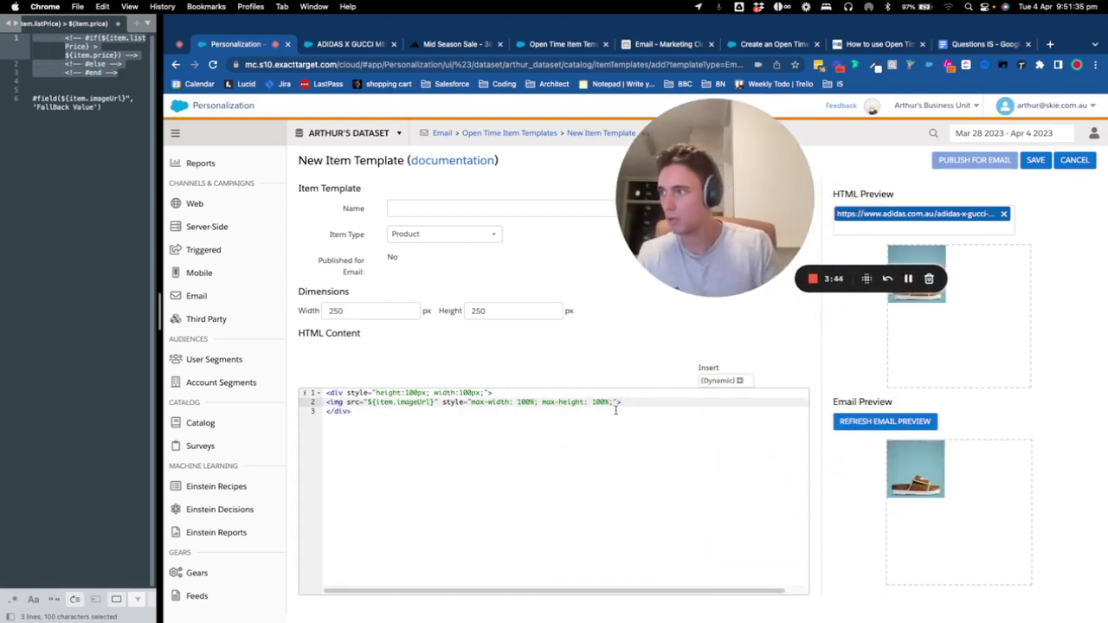
pyautogui.click(488, 393)
pyautogui.write('p')
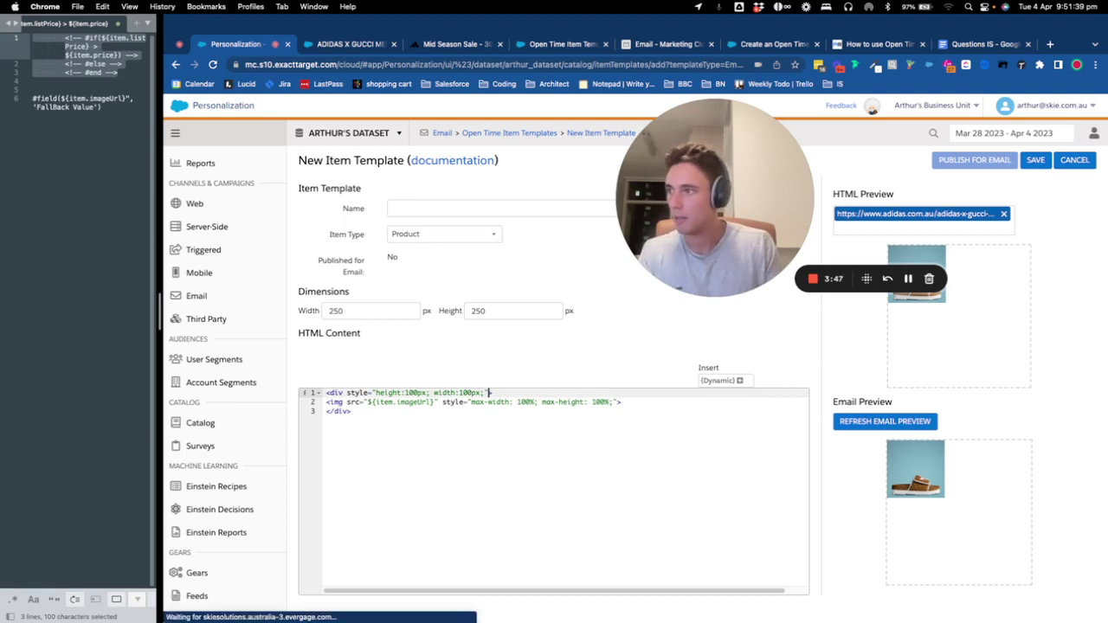
pyautogui.write('adding-top:')
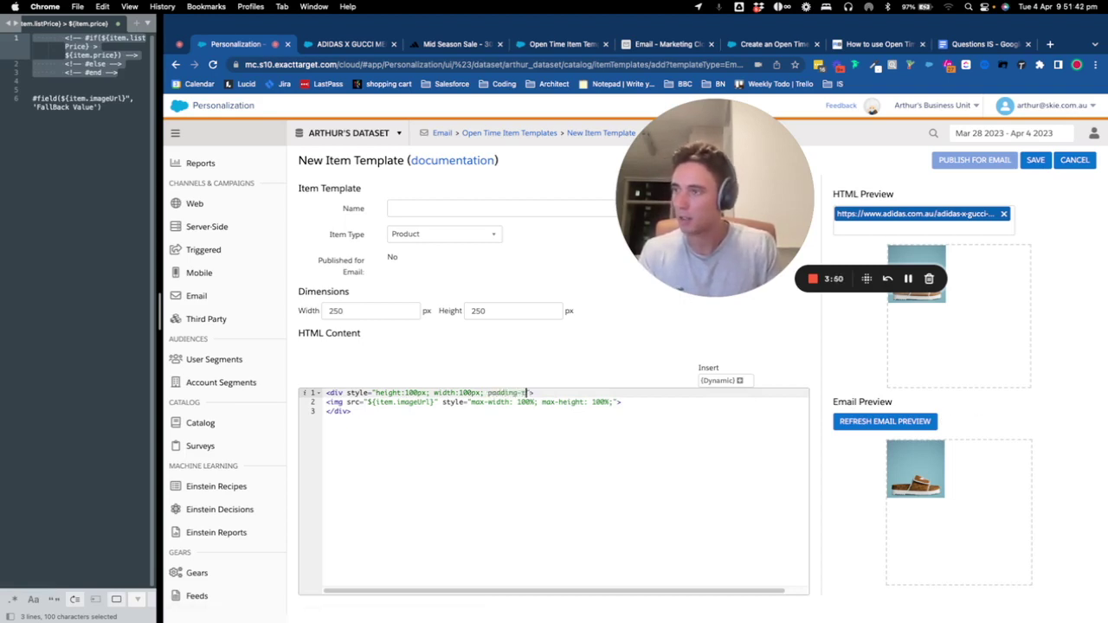
pyautogui.write('50px;')
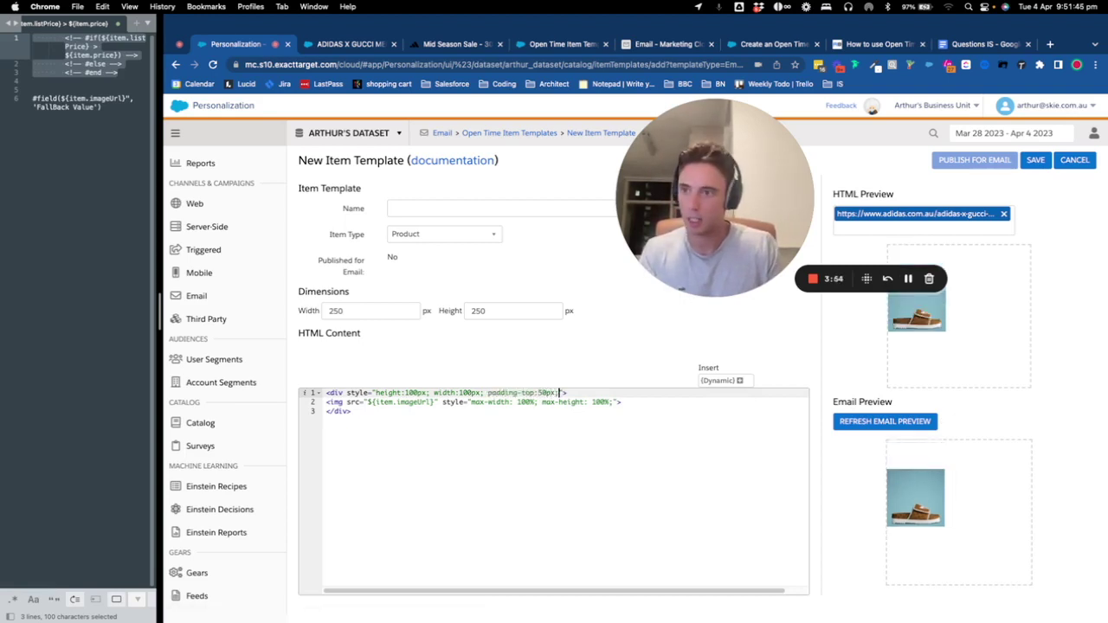
# Duplicate the padding-top declaration in the div's style and change the copy to padding-left:50px;.
pyautogui.hotkey('shift', 'Left')
pyautogui.hotkey('shift', 'Left')
pyautogui.hotkey('shift', 'Left')
pyautogui.hotkey('shift', 'Left')
pyautogui.hotkey('shift', 'Left')
pyautogui.hotkey('shift', 'Left')
pyautogui.hotkey('shift', 'Left')
pyautogui.hotkey('shift', 'Left')
pyautogui.hotkey('shift', 'Left')
pyautogui.hotkey('shift', 'Left')
pyautogui.hotkey('shift', 'Left')
pyautogui.hotkey('shift', 'Left')
pyautogui.hotkey('shift', 'Left')
pyautogui.hotkey('shift', 'Left')
pyautogui.hotkey('shift', 'Left')
pyautogui.hotkey('shift', 'Left')
pyautogui.hotkey('shift', 'Left')
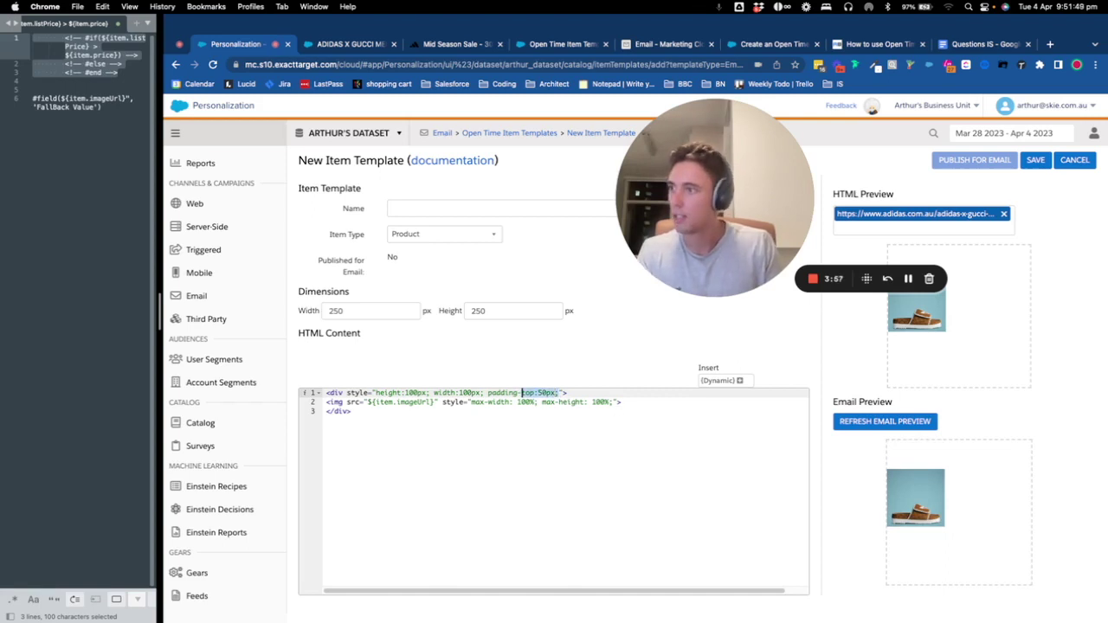
pyautogui.press('Right')
pyautogui.press('super+v')
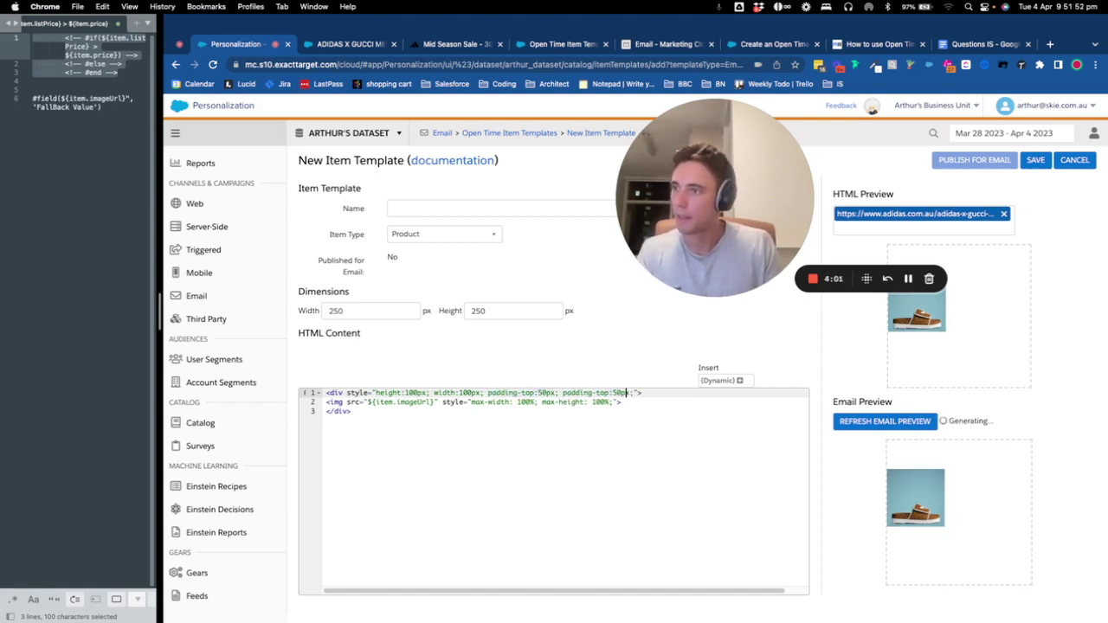
pyautogui.press('Left')
pyautogui.press('Left')
pyautogui.press('Left')
pyautogui.press('Left')
pyautogui.press('Left')
pyautogui.press('BackSpace')
pyautogui.press('BackSpace')
pyautogui.press('BackSpace')
pyautogui.press('BackSpace')
pyautogui.write('left:')
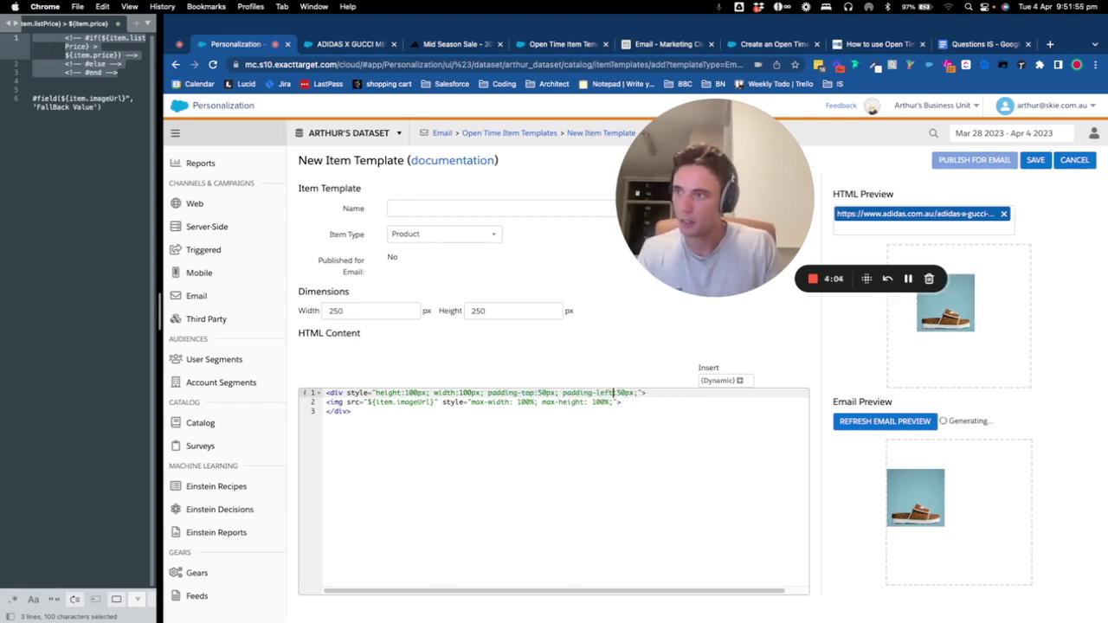
# Change the div's padding-left and padding-top values to 70px each.
pyautogui.press('Delete')
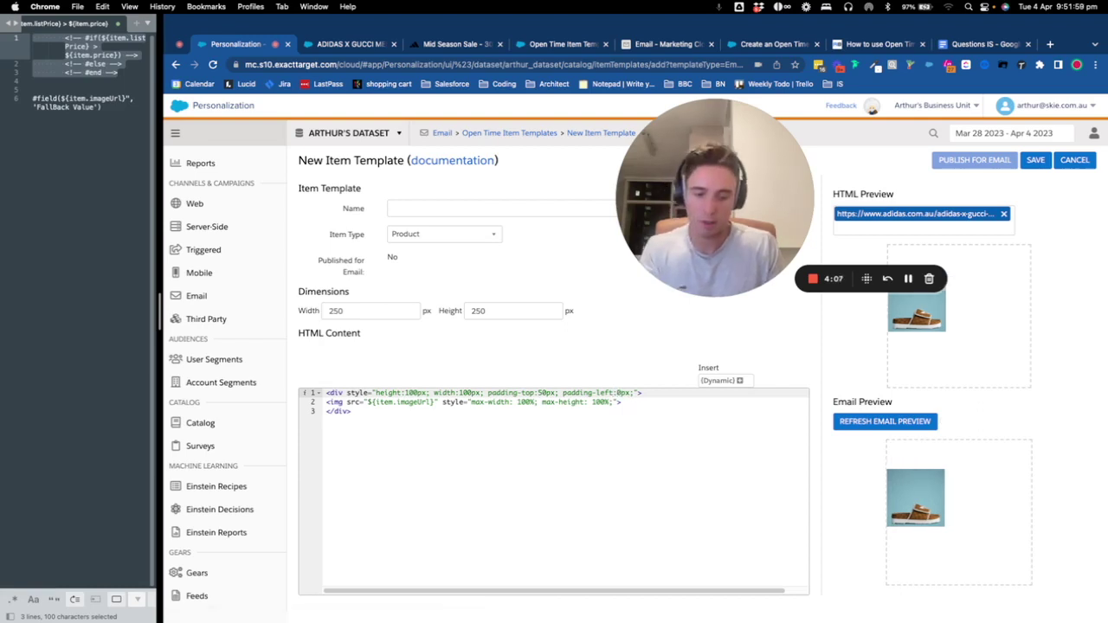
pyautogui.write('7')
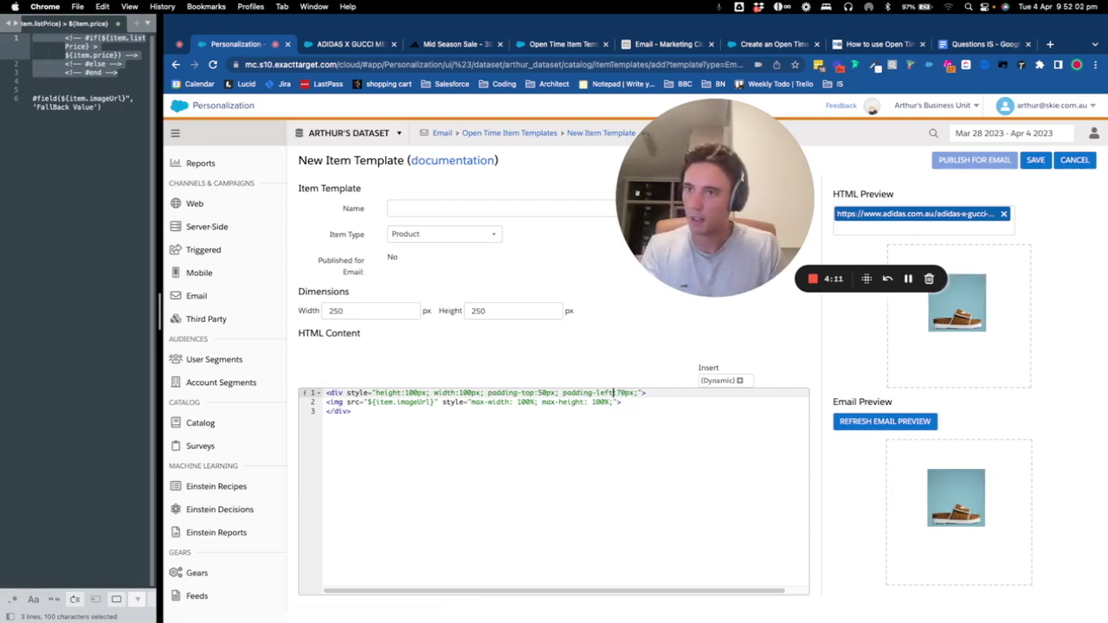
pyautogui.press('BackSpace')
pyautogui.write('7')
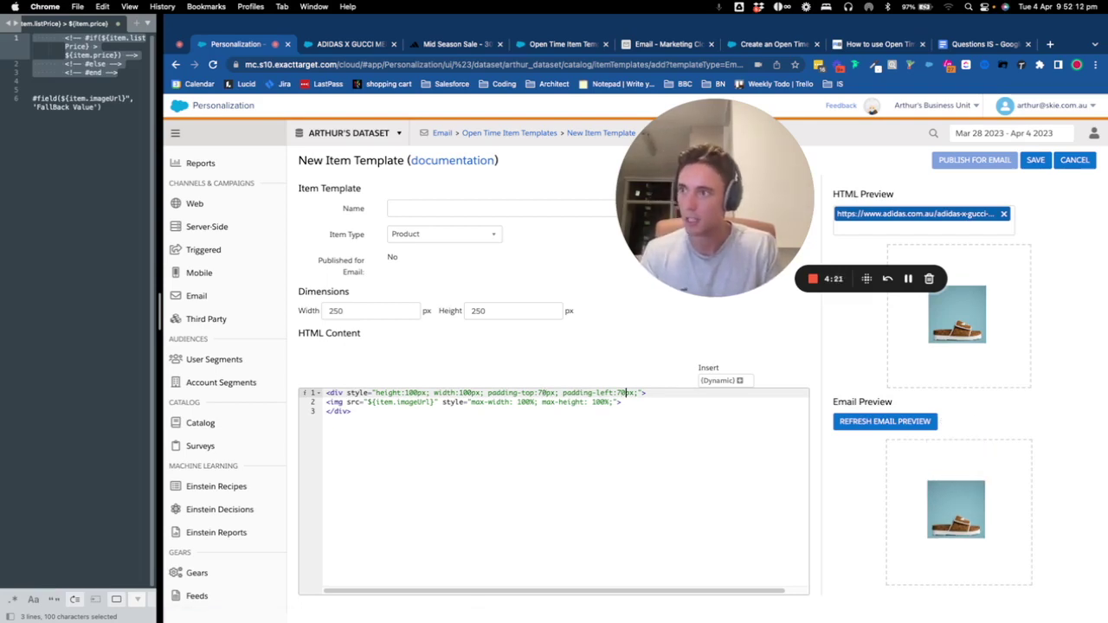
# Fine-tune the image's centering by setting padding-left and padding-top to 75px each.
pyautogui.press('BackSpace')
pyautogui.write('5')
pyautogui.press('Left')
pyautogui.press('Left')
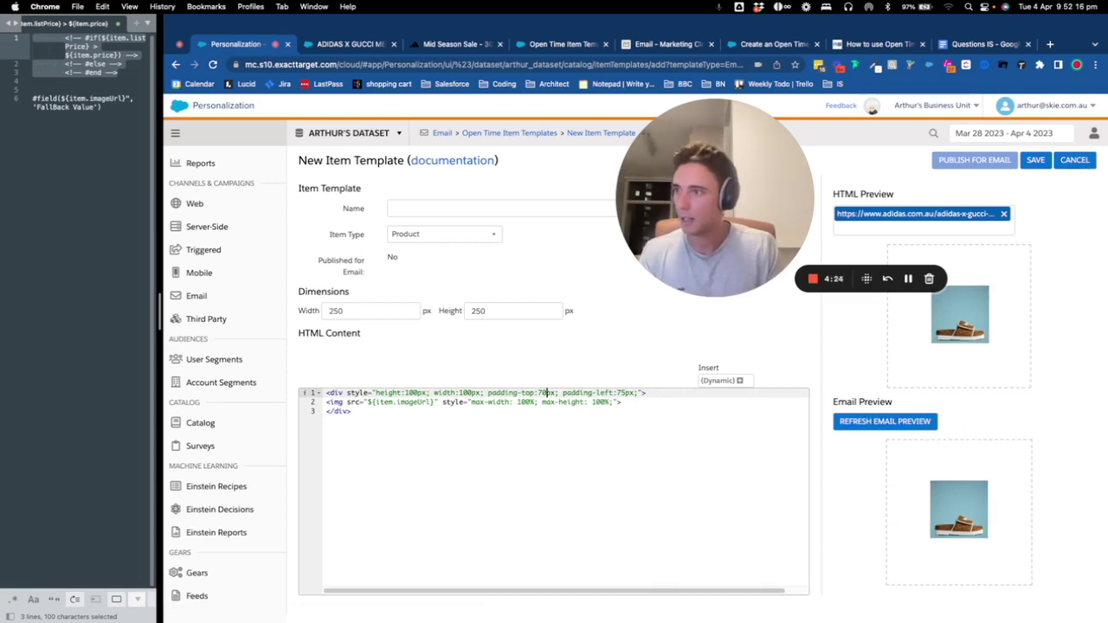
pyautogui.press('BackSpace')
pyautogui.write('5')
# Add a second div below the image's div, with an empty indented line between its opening and closing tags.
pyautogui.press('Down')
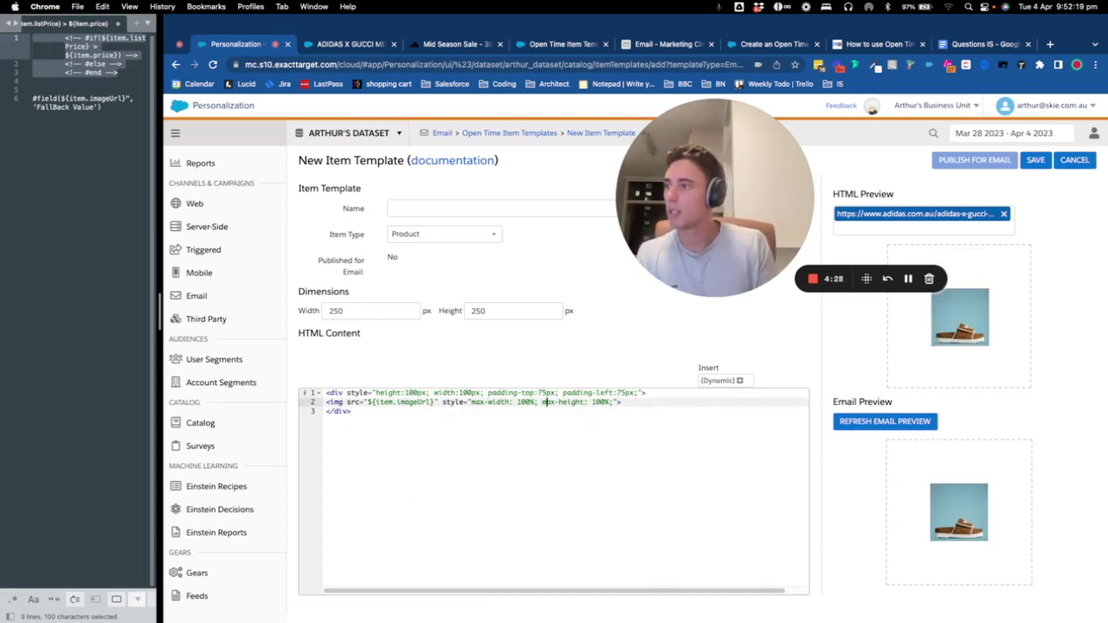
pyautogui.press('Down')
pyautogui.press('Return')
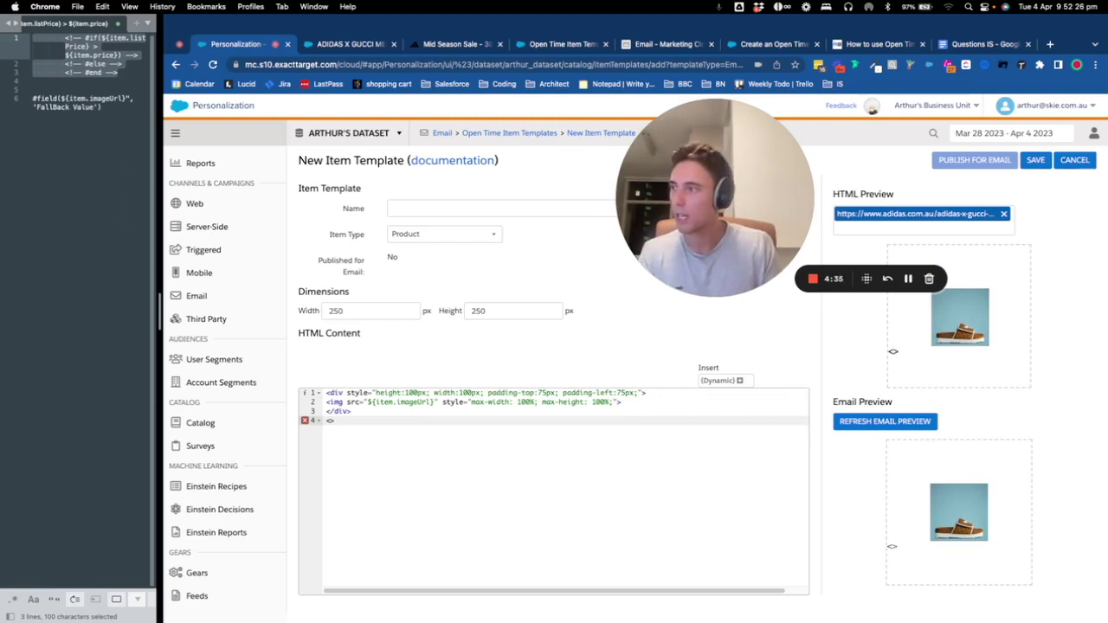
pyautogui.write('<')
pyautogui.press('BackSpace')
pyautogui.write('<div></div>')
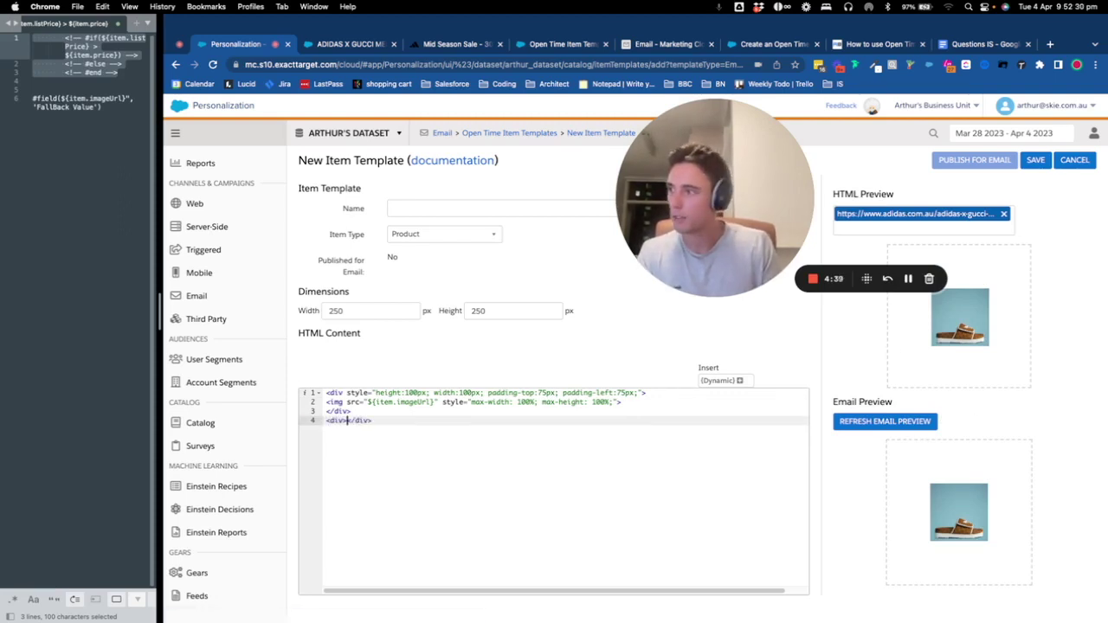
pyautogui.press('Return')
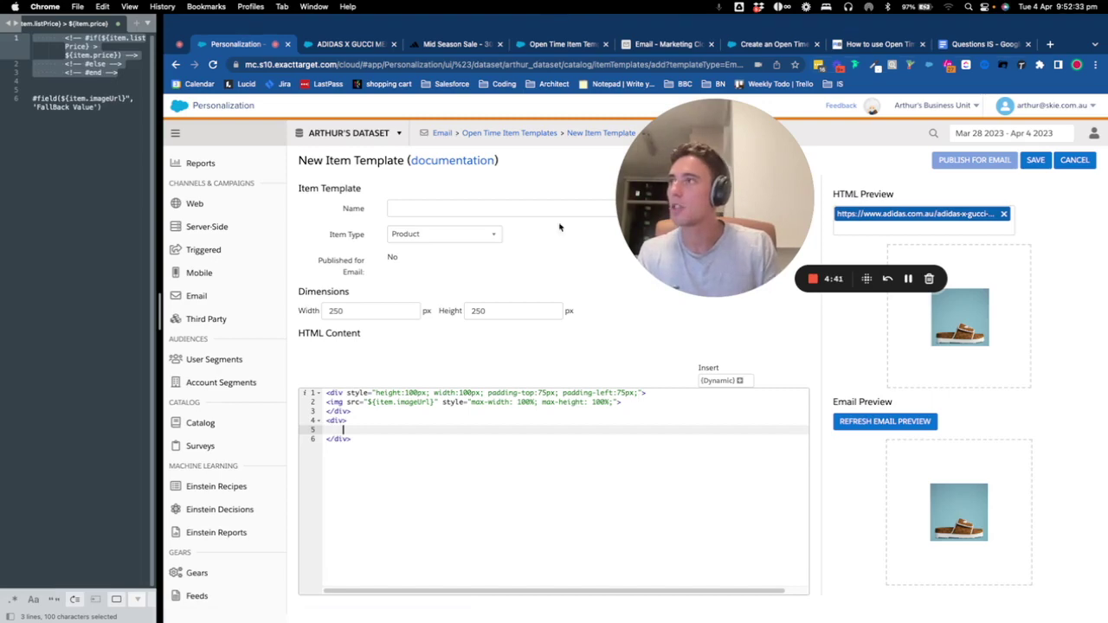
# Copy the ${item.name} variable from the How to use Open Time Email documentation page and paste it inside the second div.
pyautogui.click(364, 43)
pyautogui.click(900, 45)
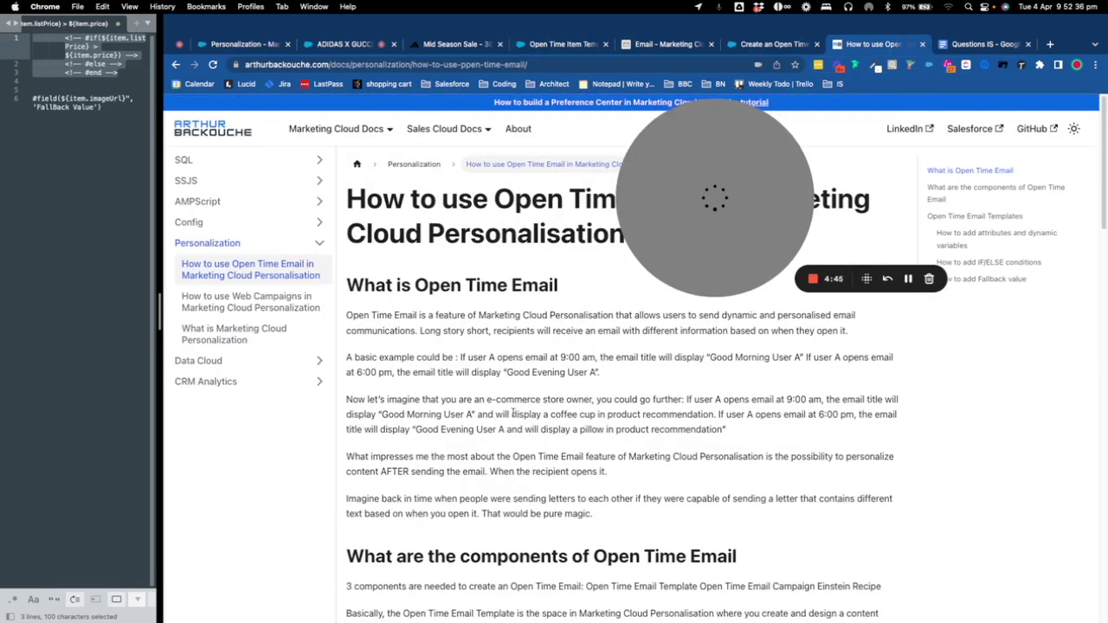
pyautogui.scroll(-10, 653, 197)
pyautogui.scroll(1, 653, 198)
pyautogui.moveTo(653, 199); pyautogui.dragTo(785, 437)
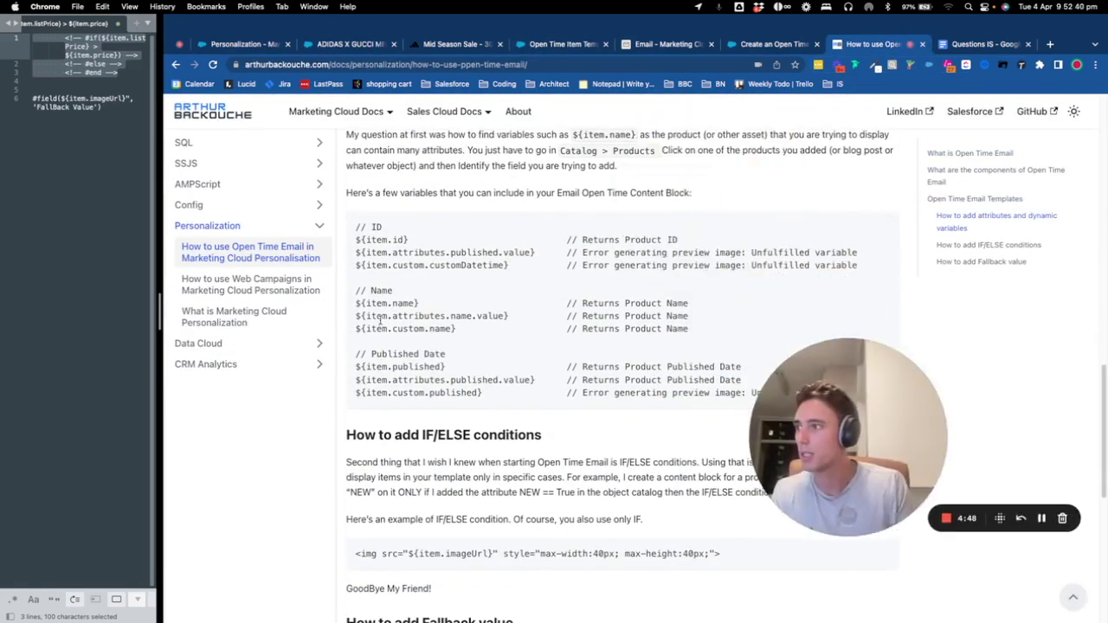
pyautogui.moveTo(435, 302); pyautogui.dragTo(354, 299)
pyautogui.press('super+c')
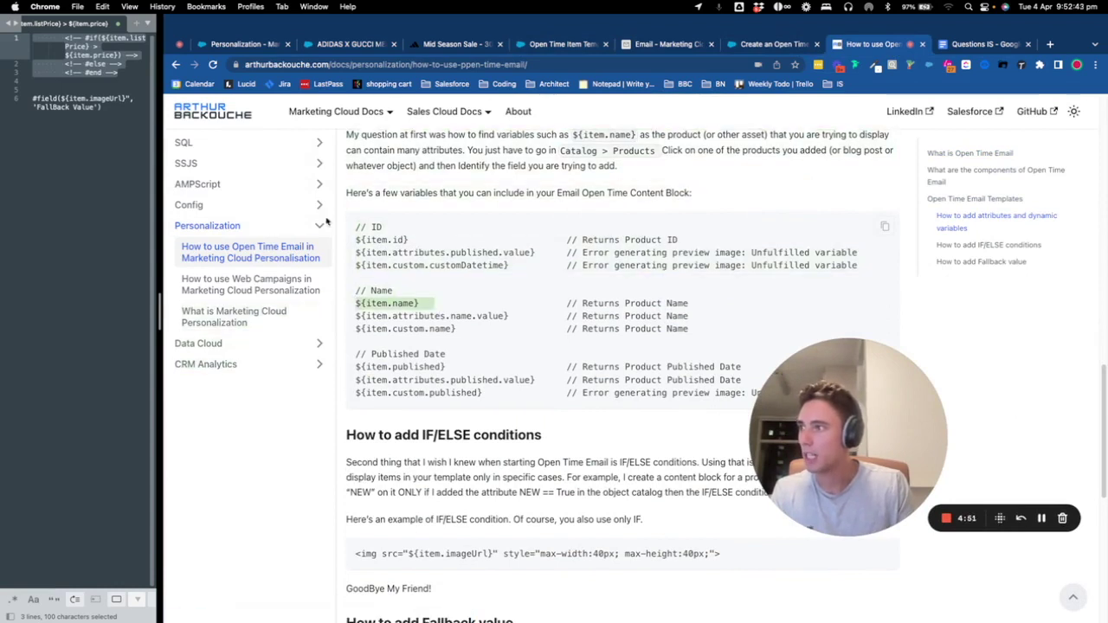
pyautogui.click(243, 45)
pyautogui.press('super+v')
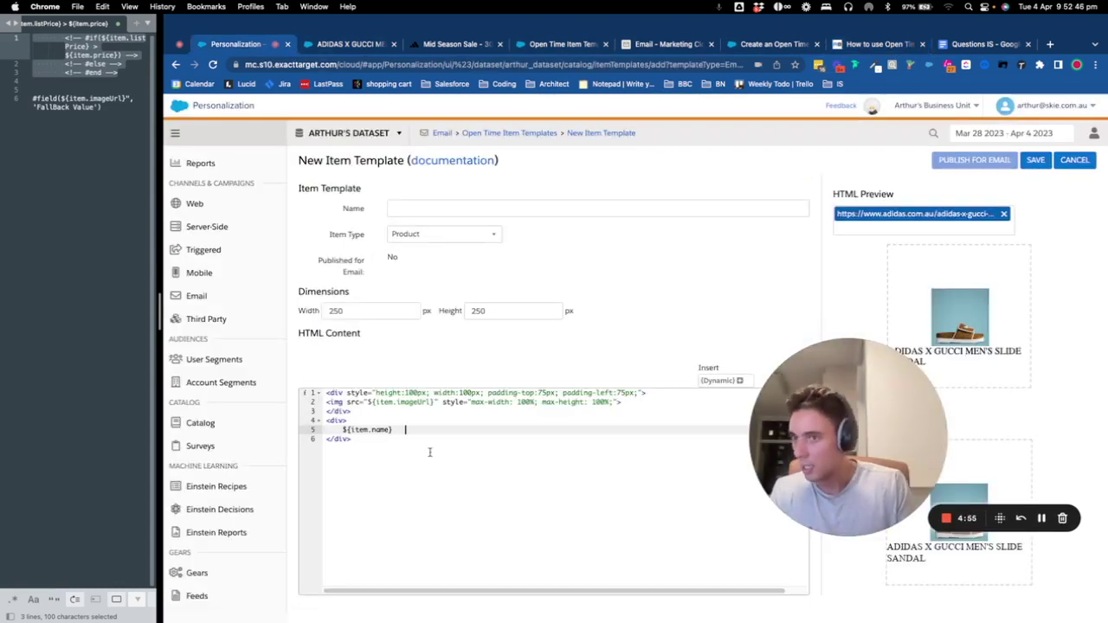
# Copy the style attribute with its height declaration from the image's div into the second div's opening tag.
pyautogui.moveTo(812, 409); pyautogui.dragTo(597, 206)
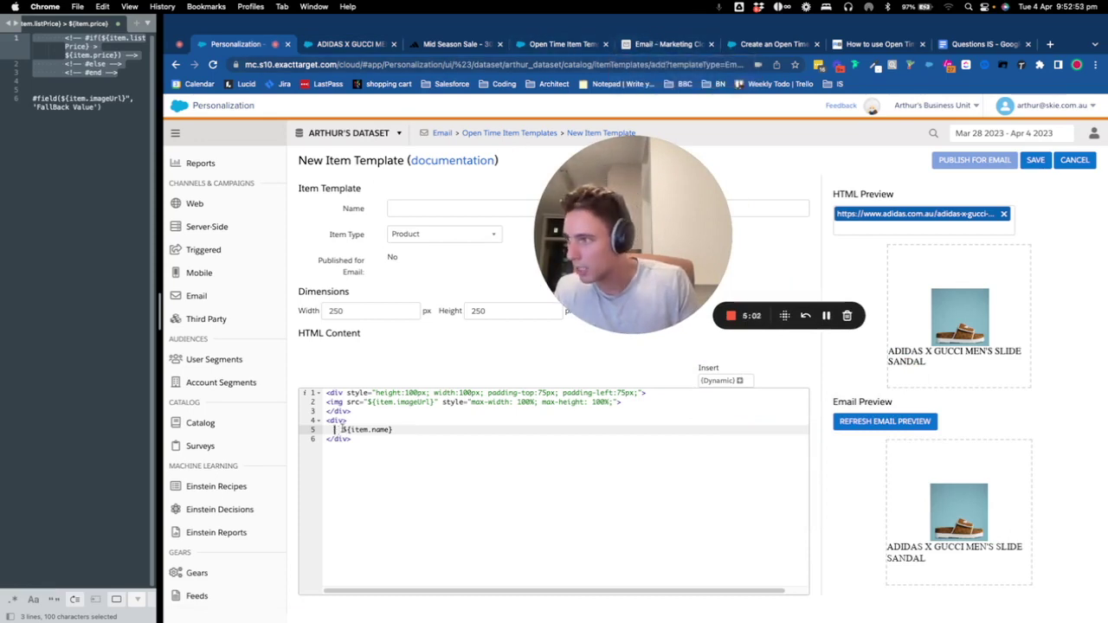
pyautogui.click(343, 421)
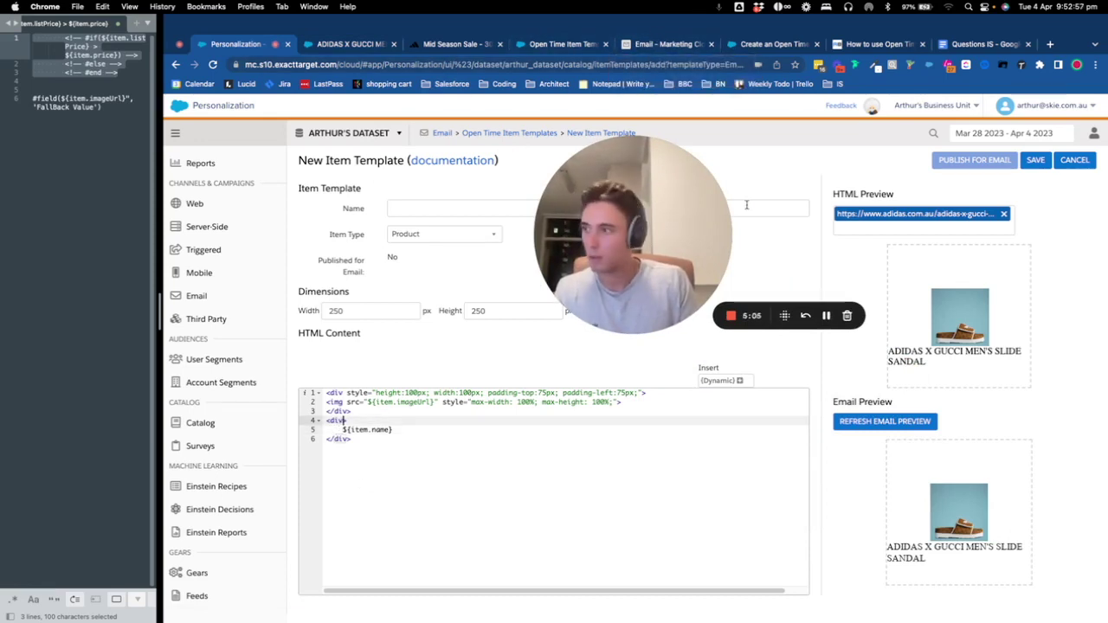
pyautogui.press('Up')
pyautogui.press('Up')
pyautogui.press('Up')
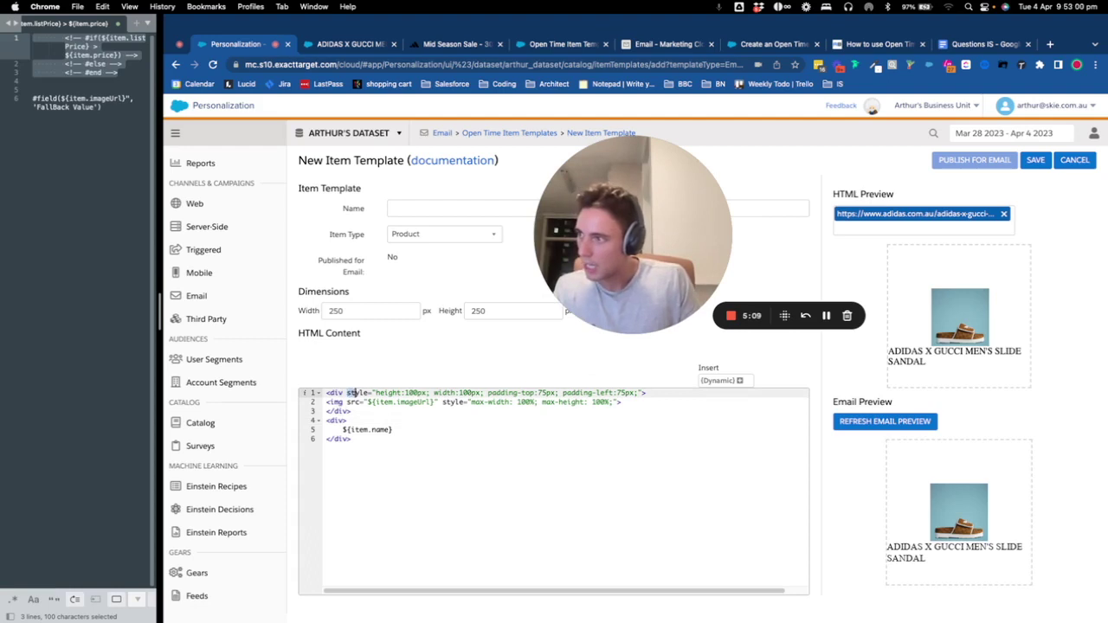
pyautogui.press('super+c')
pyautogui.press('Down')
pyautogui.press('Down')
pyautogui.press('Down')
pyautogui.press('Left')
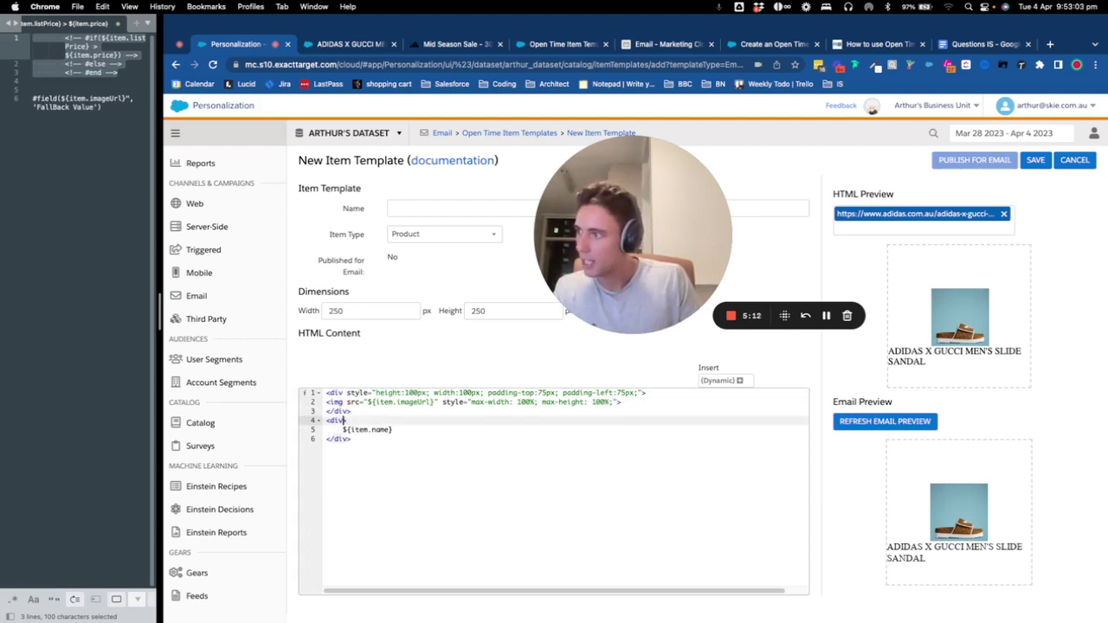
pyautogui.press('super+v')
# Replace the height declaration in the second div's style with text-align:center; and close the attribute's quotation marks.
pyautogui.press('Left')
pyautogui.press('Left')
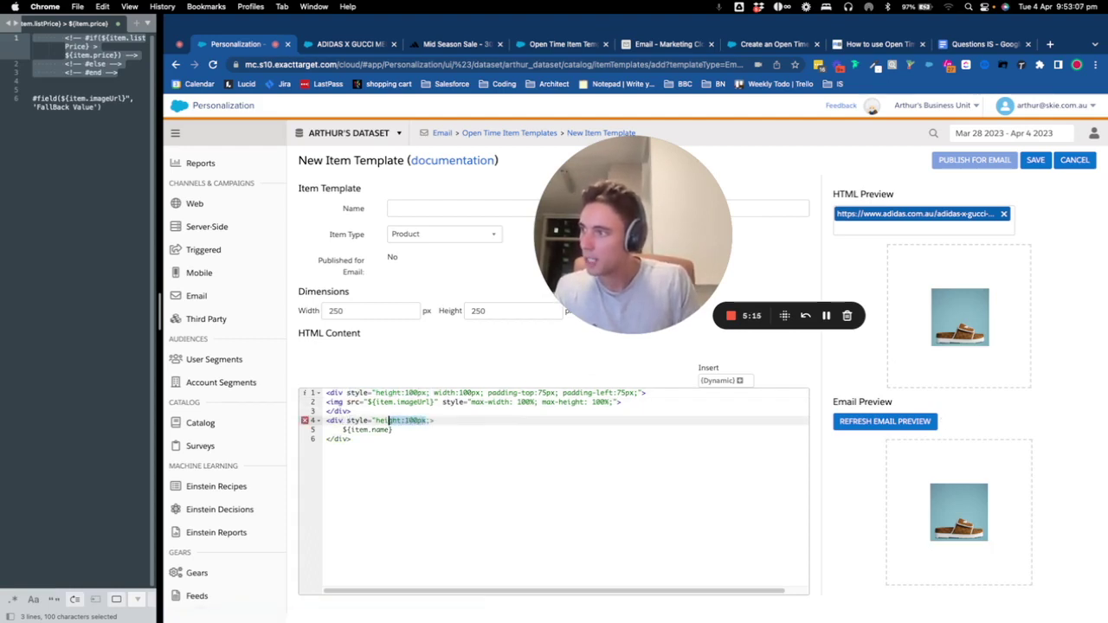
pyautogui.write('text-align')
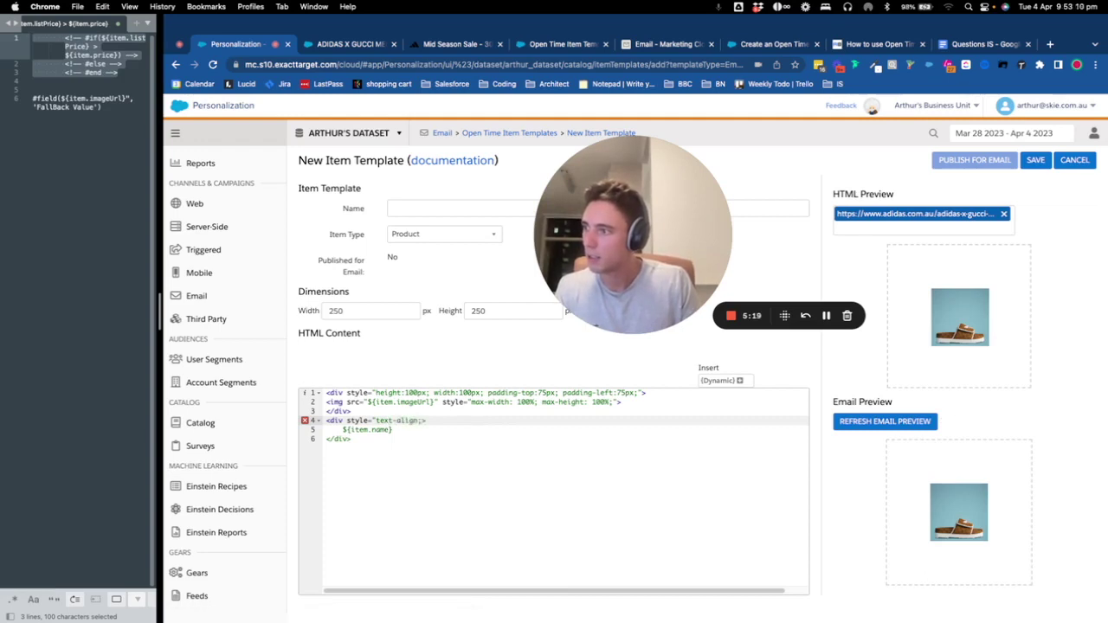
pyautogui.write(':center;')
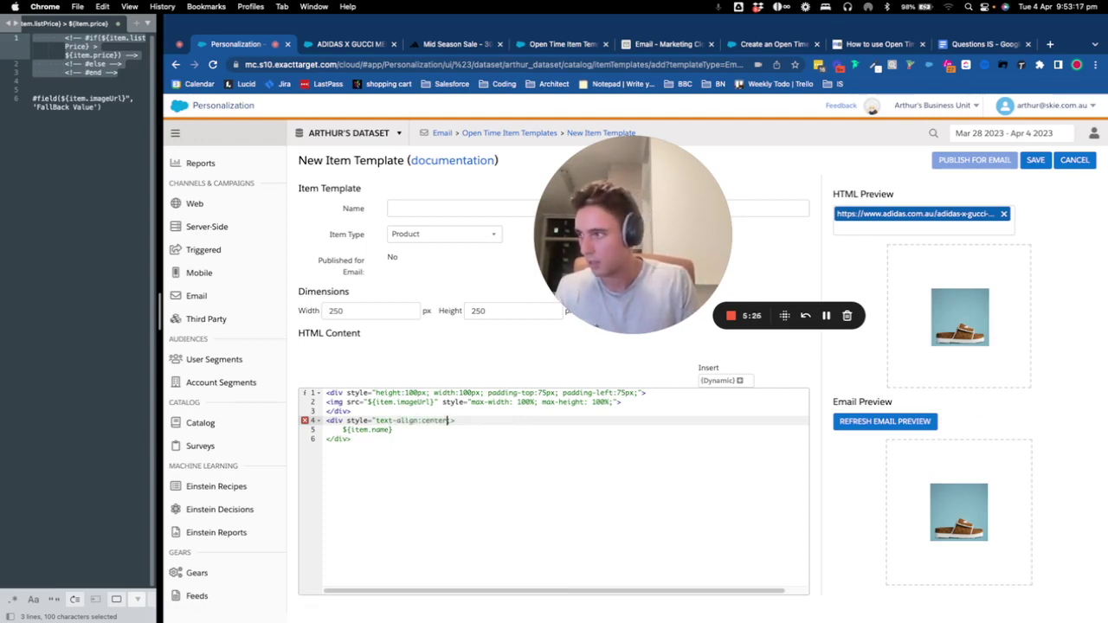
pyautogui.write('"')
pyautogui.press('Down')
pyautogui.press('Down')
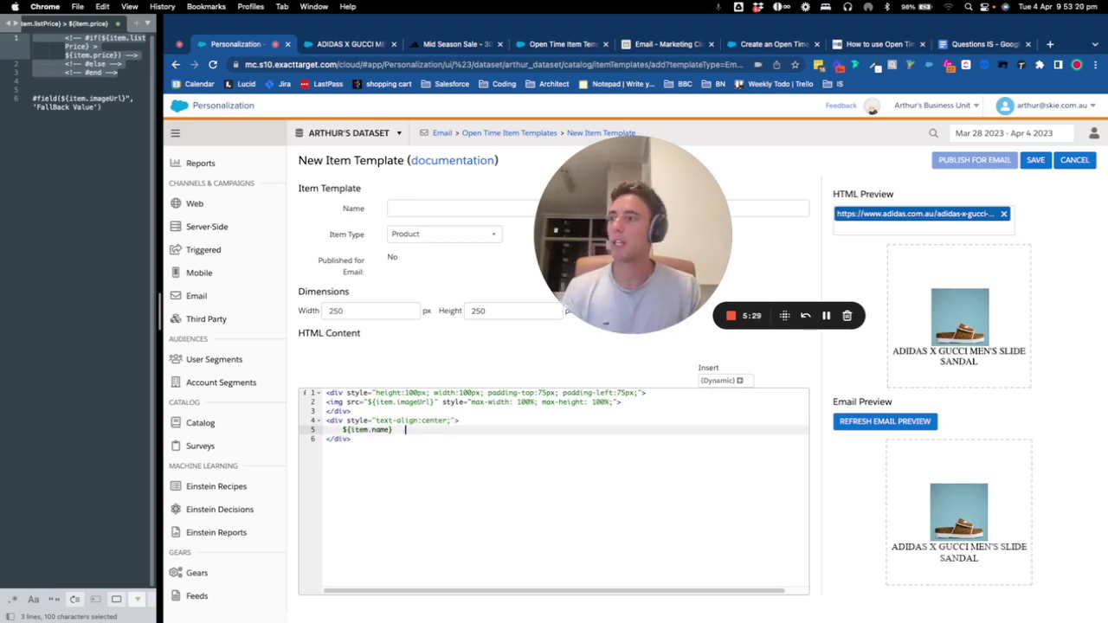
pyautogui.press('Up')
pyautogui.press('Up')
pyautogui.press('Down')
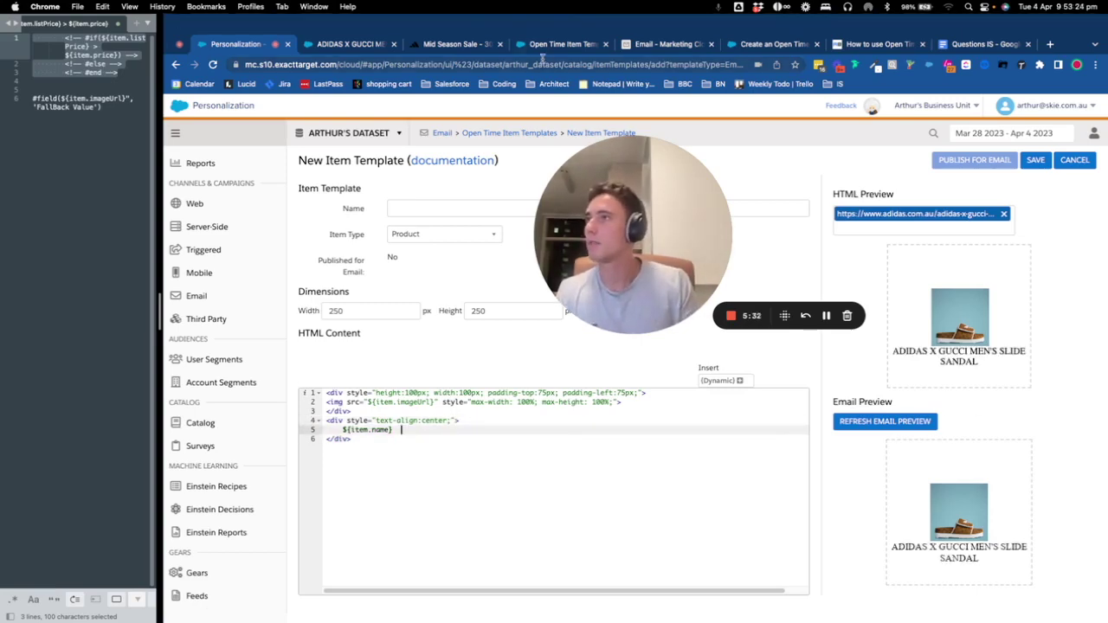
# Inspect the Price field of the ADIDAS X GUCCI MEN'S SLIDE SANDAL catalog product in the developer tools to find its variable name.
pyautogui.click(875, 43)
pyautogui.moveTo(571, 209); pyautogui.dragTo(757, 271)
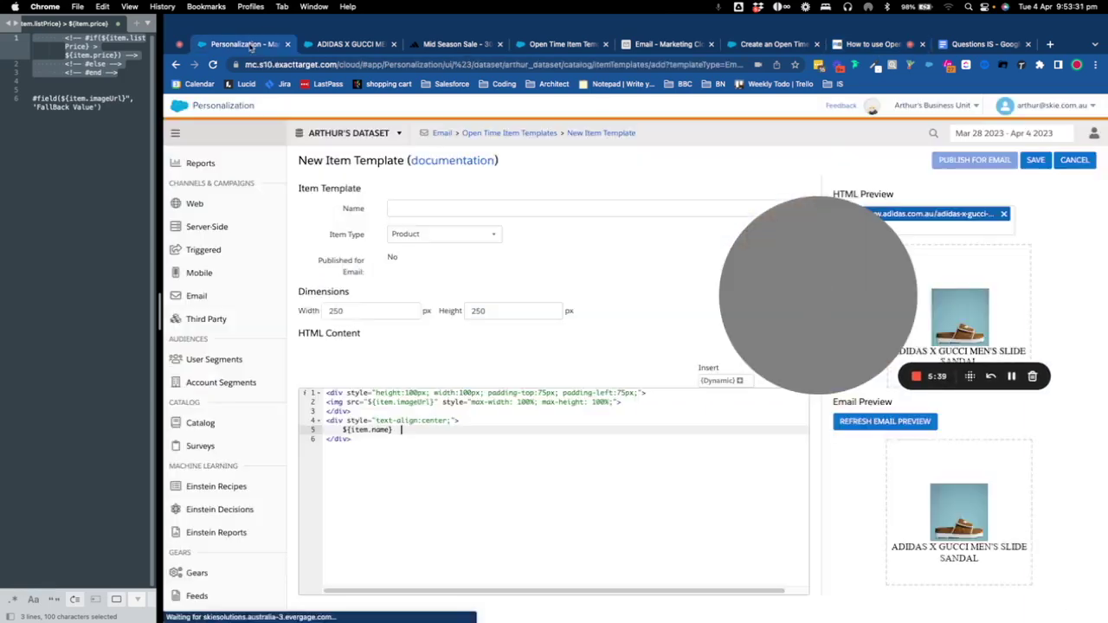
pyautogui.click(332, 47)
pyautogui.scroll(-5, 327, 433)
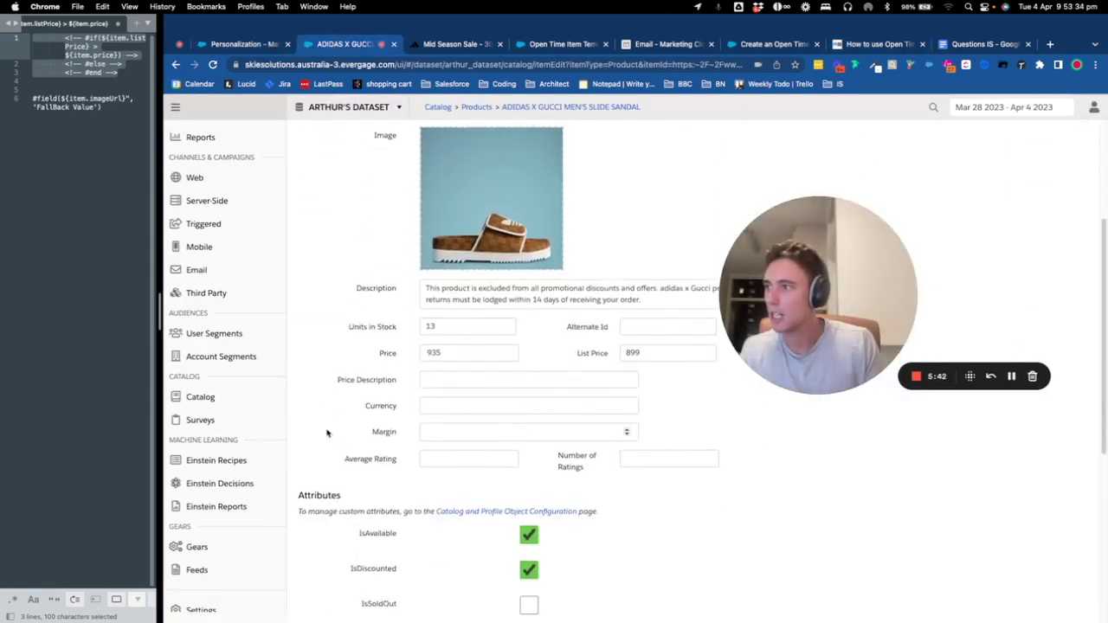
pyautogui.rightClick(327, 432)
pyautogui.click(363, 607)
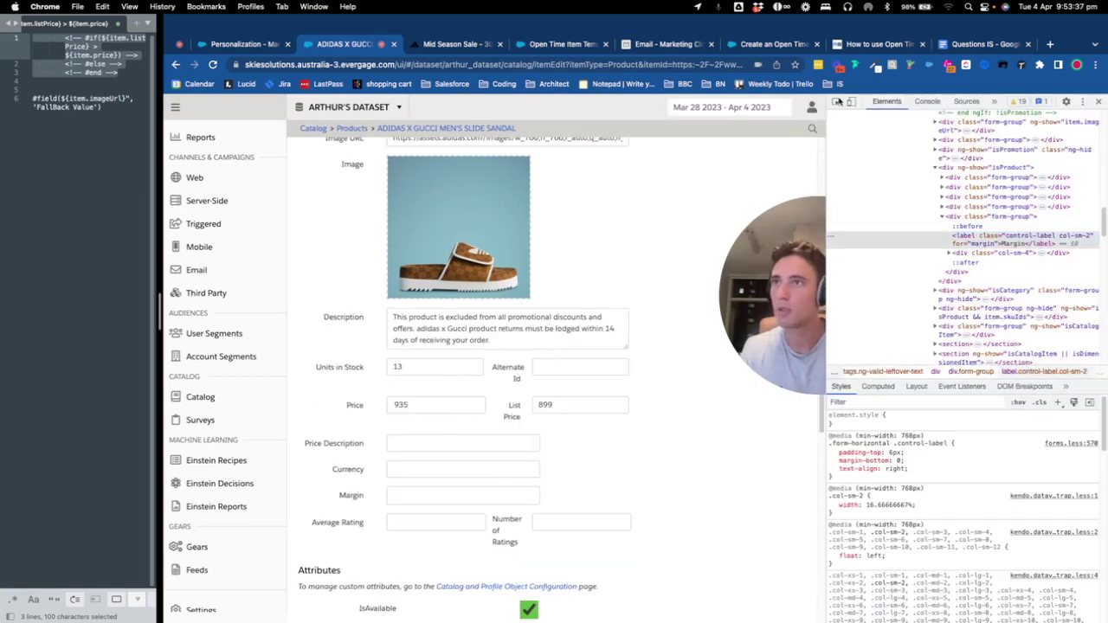
pyautogui.click(836, 101)
pyautogui.click(458, 407)
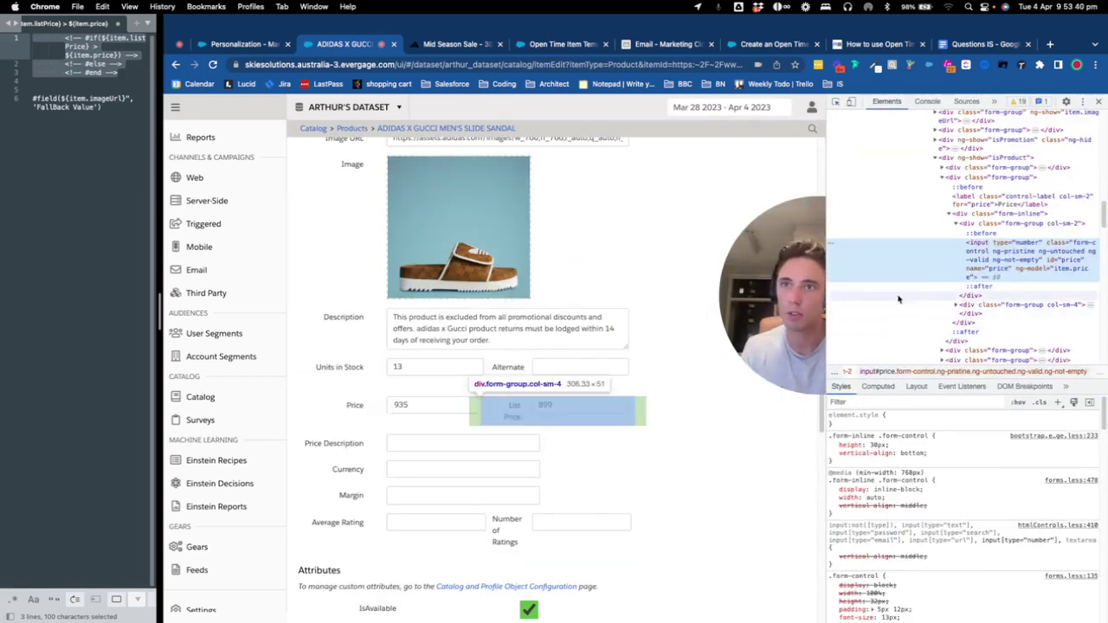
pyautogui.doubleClick(1075, 272)
pyautogui.click(1097, 101)
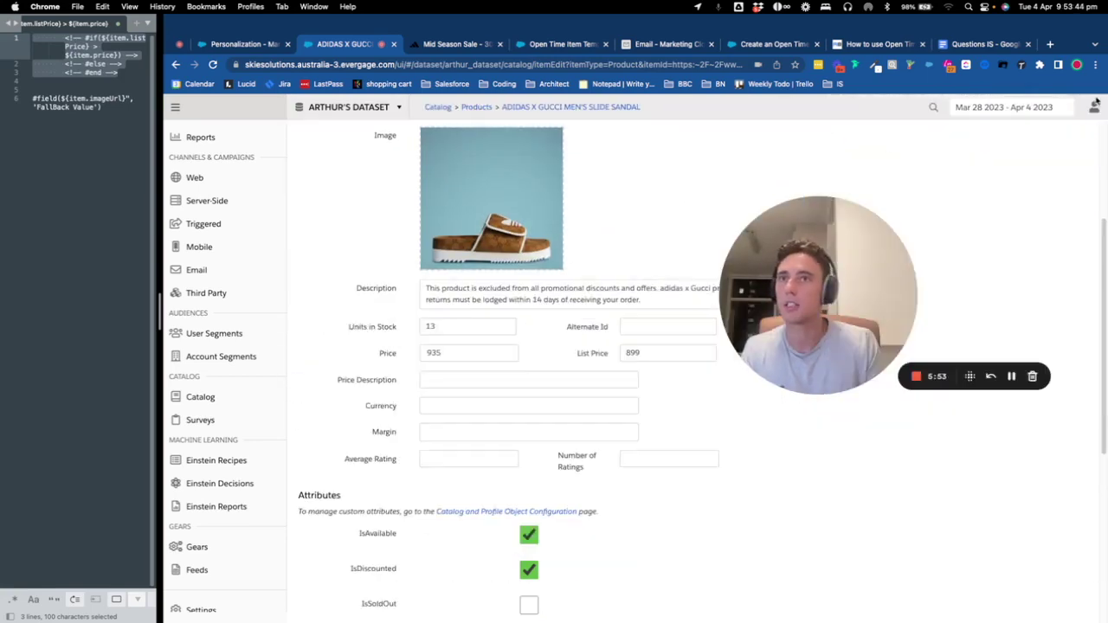
# Back in the item template, add a <br> after ${item.name} and put ${item.price} on a new line below it.
pyautogui.click(210, 45)
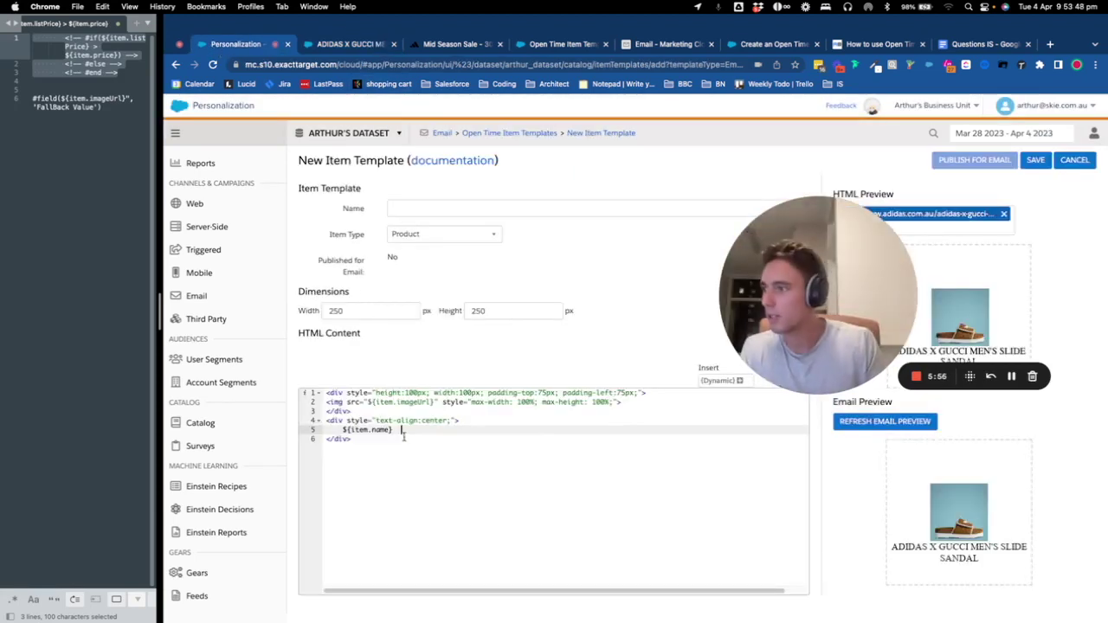
pyautogui.write('<br>')
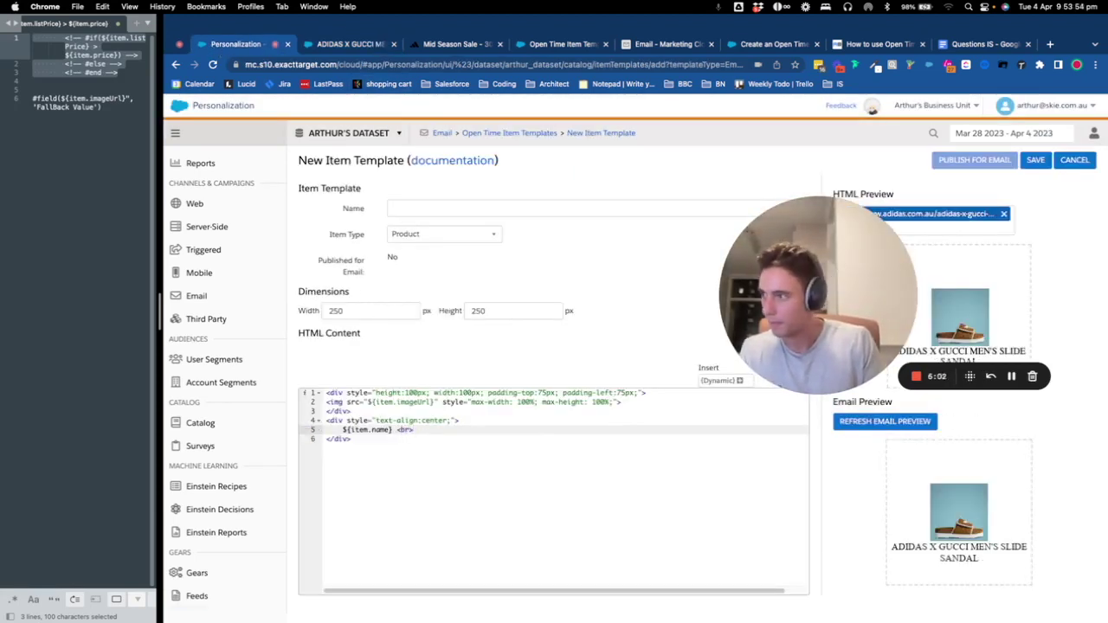
pyautogui.press('Return')
pyautogui.write('item.price')
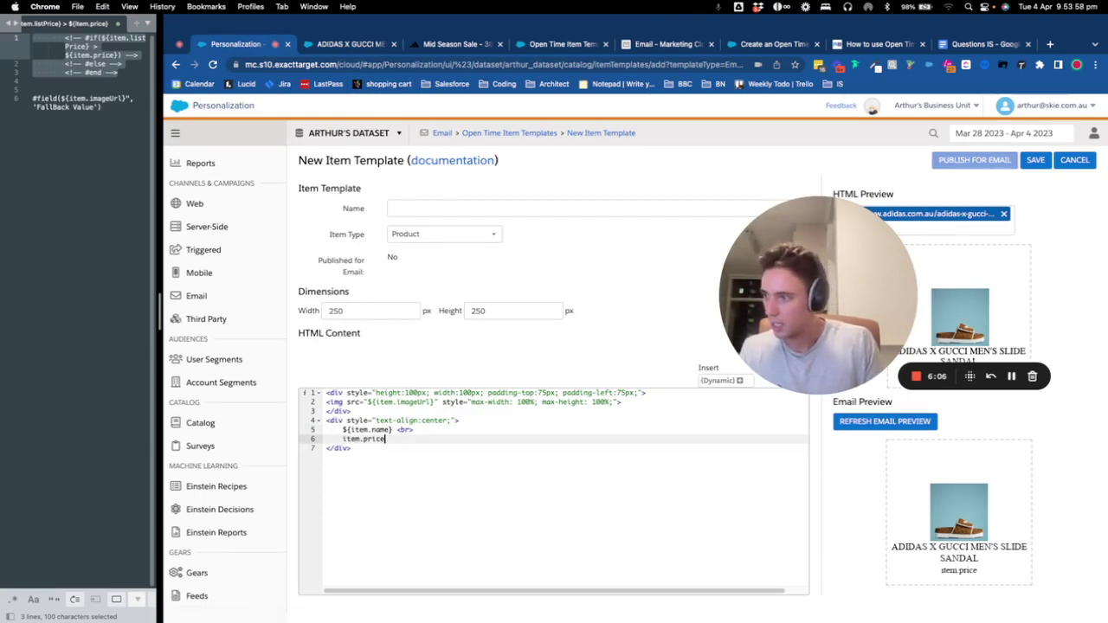
pyautogui.write('}')
pyautogui.press('Left')
pyautogui.press('Left')
pyautogui.press('Left')
pyautogui.press('Left')
pyautogui.press('Left')
pyautogui.press('Left')
pyautogui.press('Left')
pyautogui.press('Left')
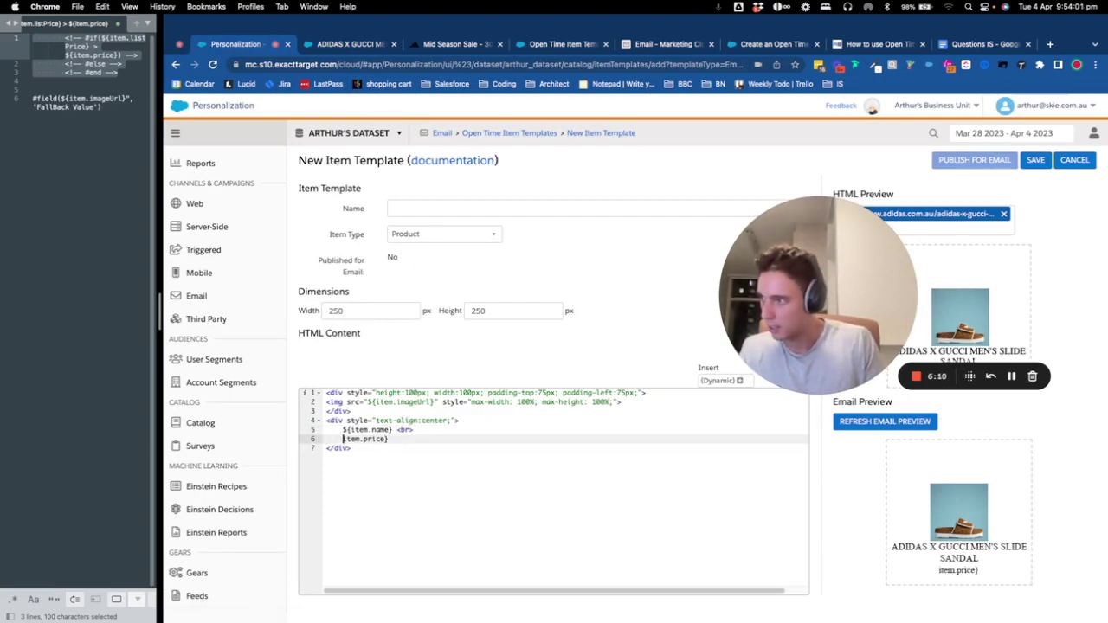
pyautogui.write('{')
pyautogui.write('$')
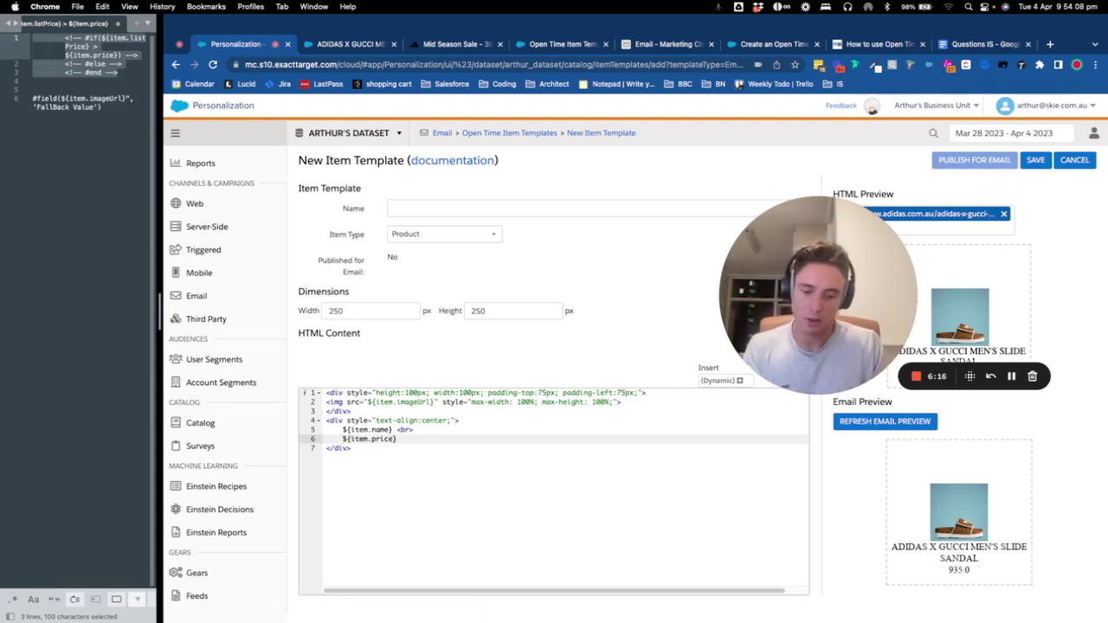
pyautogui.write('$')
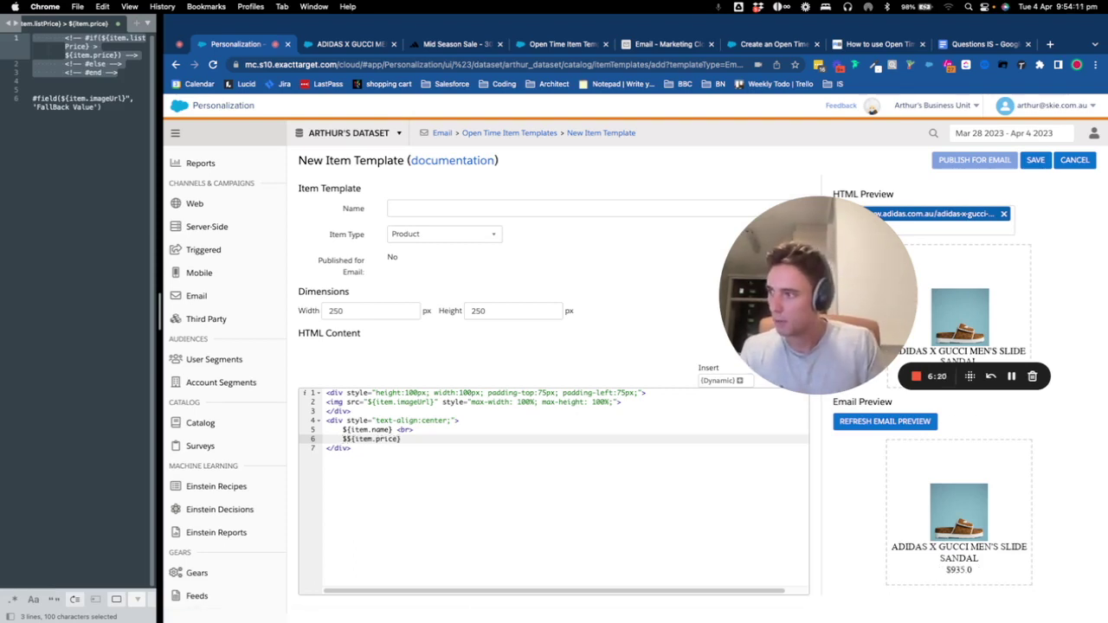
pyautogui.write('AUD')
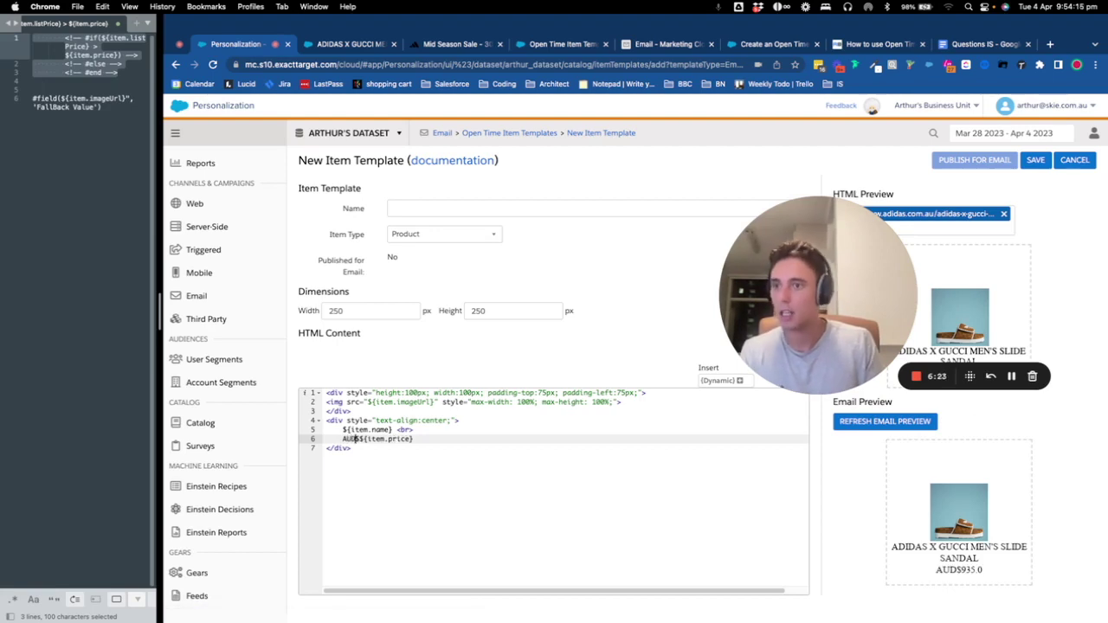
# Prefix the price variable in the second div with the currency text AUD$.
pyautogui.press('Up')
pyautogui.press('Up')
pyautogui.press('Up')
pyautogui.press('Up')
pyautogui.press('Up')
pyautogui.press('Up')
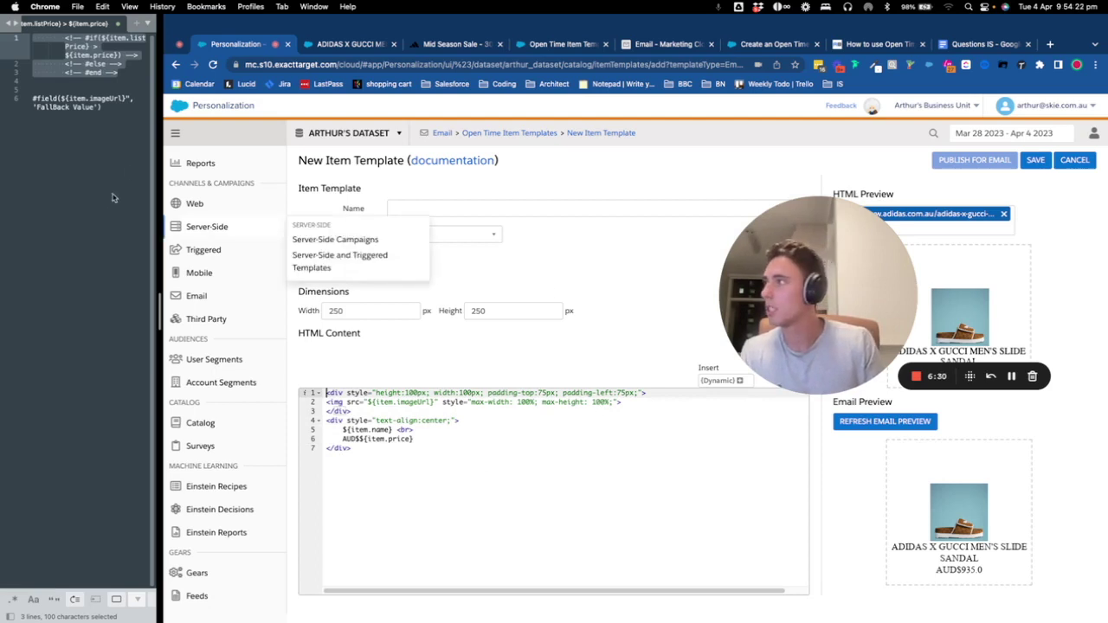
# Copy the commented #if, #else and #end block from Sublime Text and paste it above the first div in the HTML content.
pyautogui.click(112, 85)
pyautogui.moveTo(113, 80); pyautogui.dragTo(27, 36)
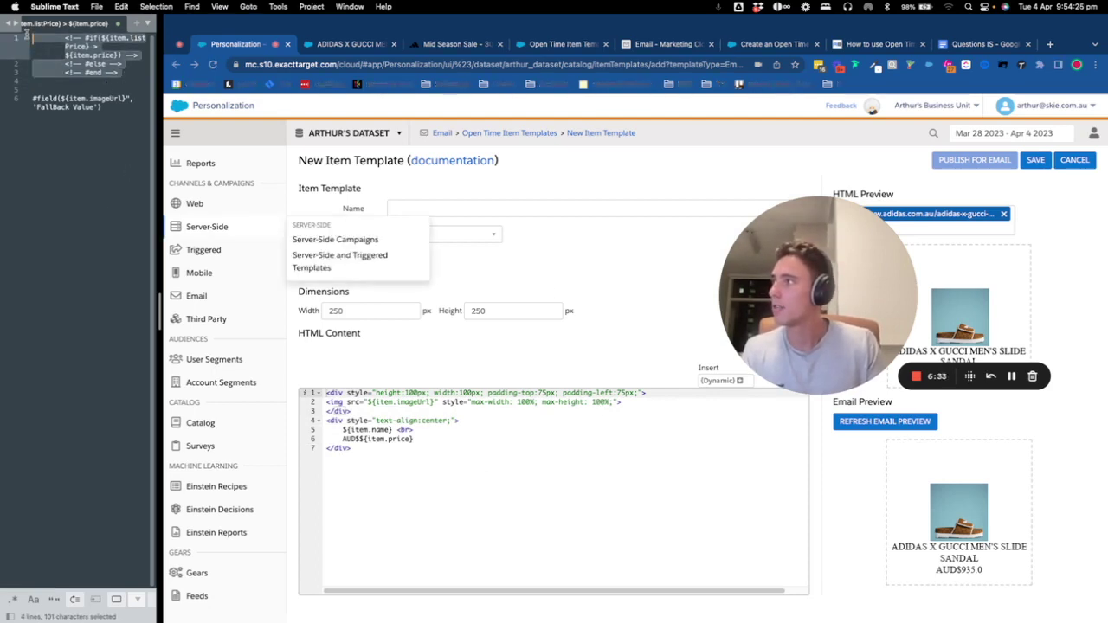
pyautogui.press('super+c')
pyautogui.click(385, 430)
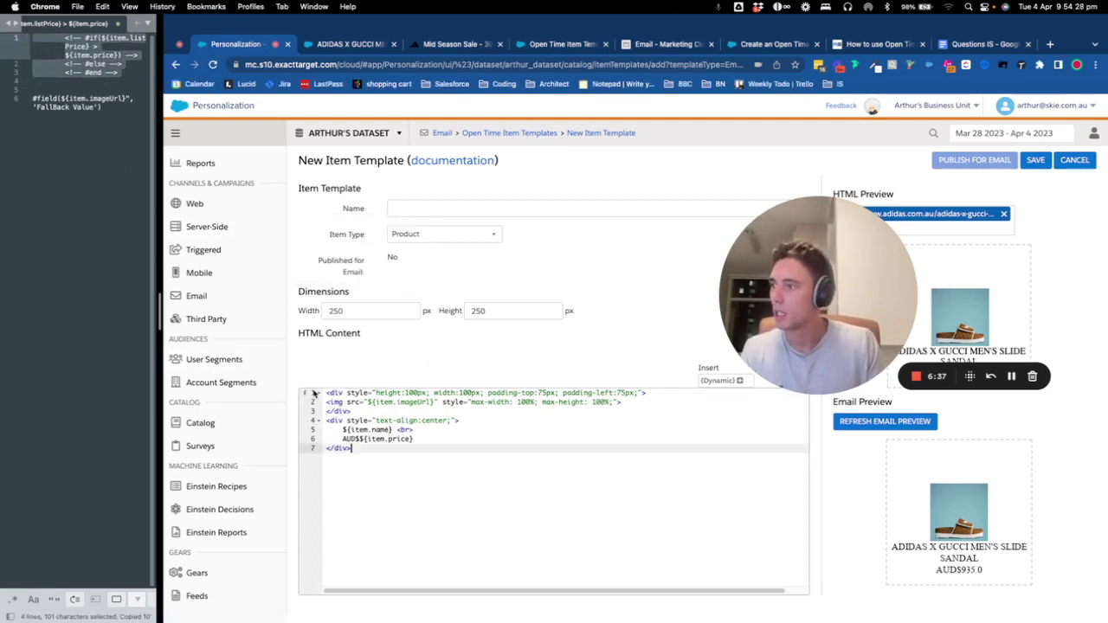
pyautogui.press('Return')
pyautogui.press('Return')
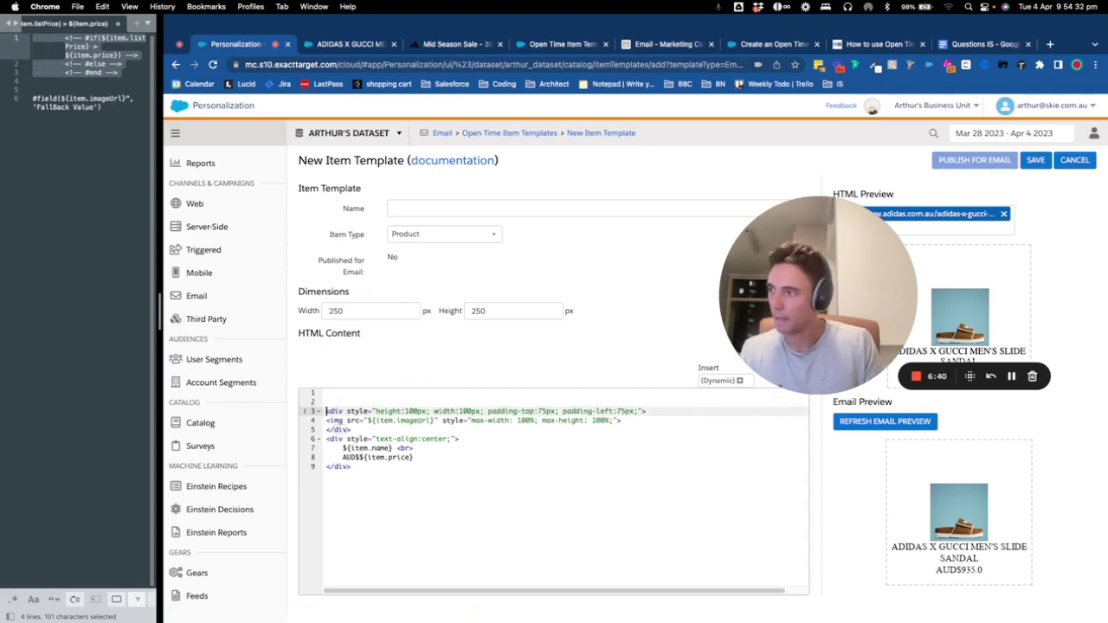
pyautogui.press('Up')
pyautogui.press('Up')
pyautogui.press('super+v')
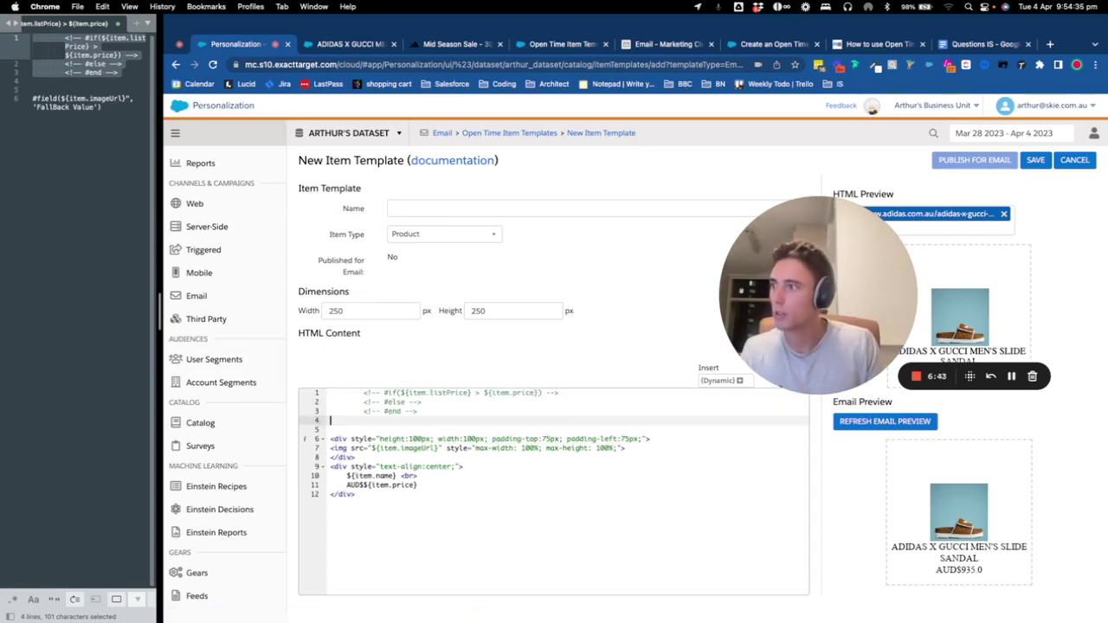
# Remove the blank lines below the pasted condition block and the leading indentation of its #if, #else and #end lines.
pyautogui.press('Delete')
pyautogui.press('Up')
pyautogui.press('Up')
pyautogui.press('super+Left')
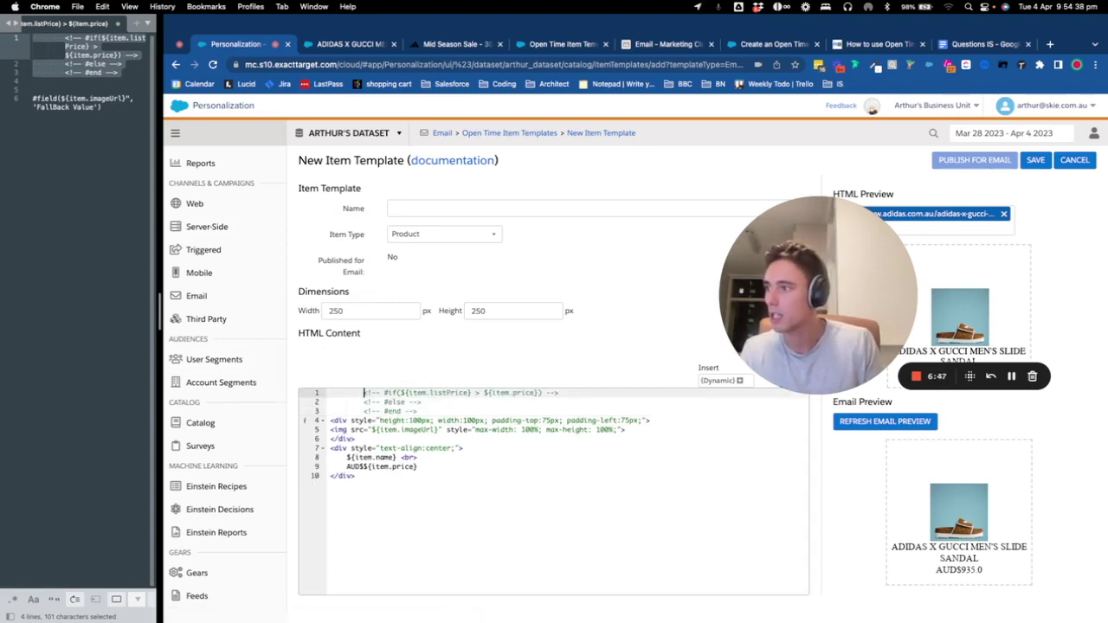
pyautogui.press('shift+super+Left')
pyautogui.press('BackSpace')
pyautogui.press('Down')
pyautogui.press('shift+super+Left')
pyautogui.press('BackSpace')
pyautogui.press('Down')
pyautogui.press('Home')
pyautogui.press('BackSpace')
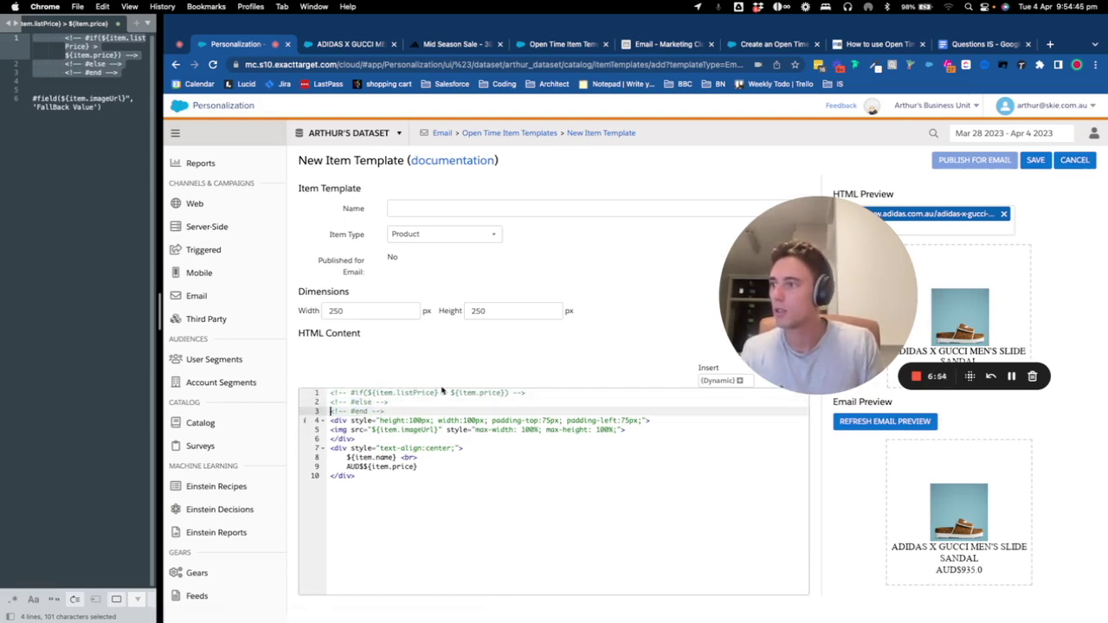
# Replace the #if condition with ${item.attributes.name.value}, copied from the How to use Open Time Email documentation page.
pyautogui.moveTo(438, 391); pyautogui.dragTo(493, 392)
pyautogui.press('BackSpace')
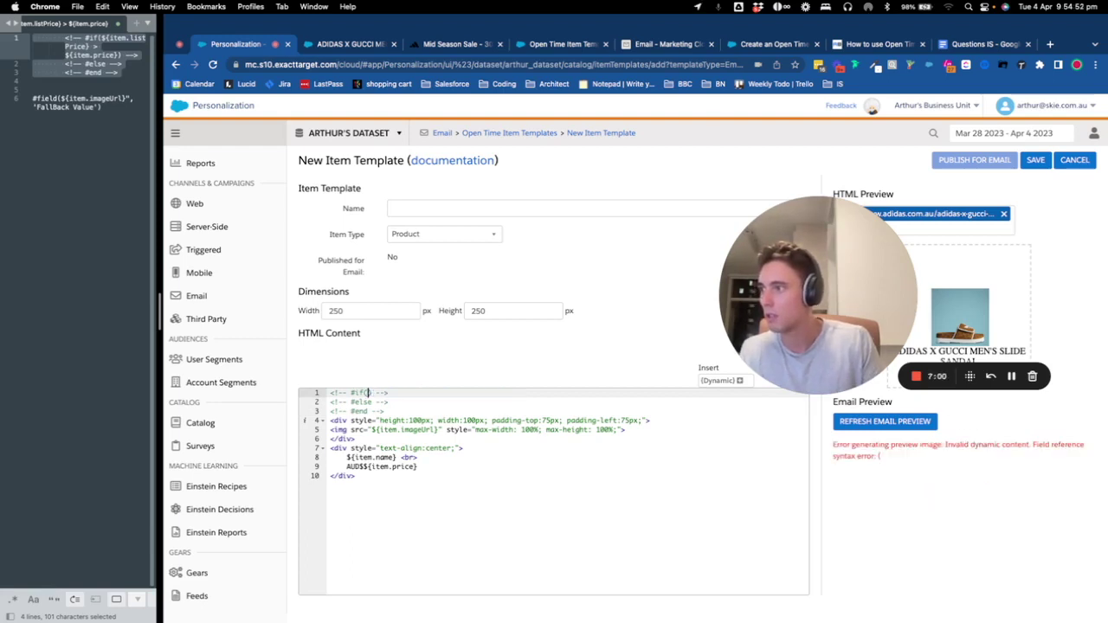
pyautogui.click(349, 45)
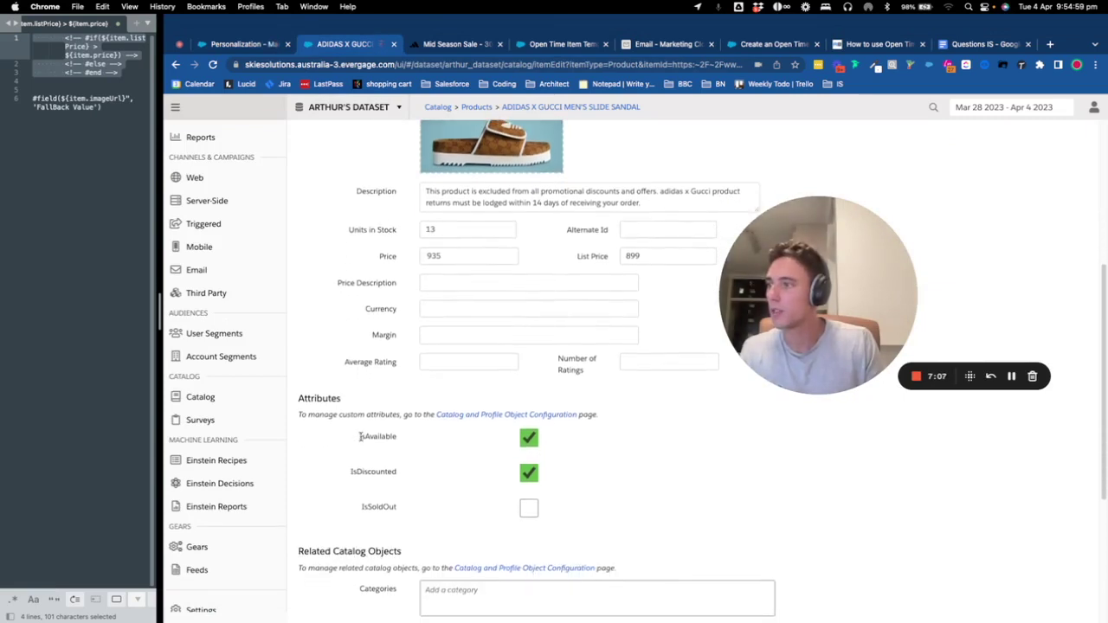
pyautogui.click(554, 44)
pyautogui.click(874, 44)
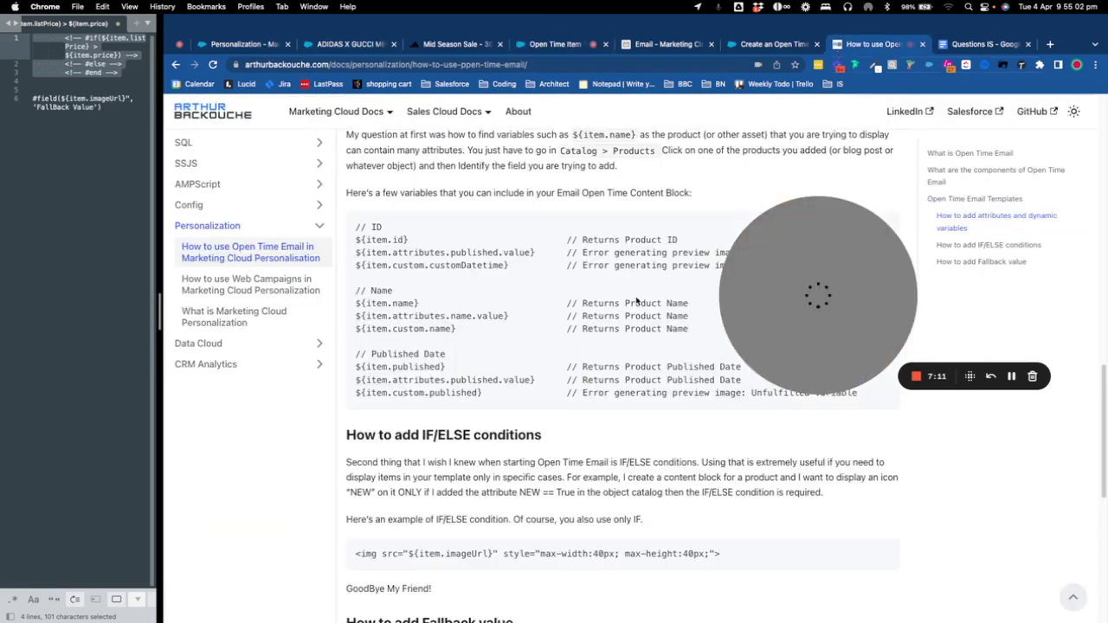
pyautogui.tripleClick(478, 315)
pyautogui.click(480, 316)
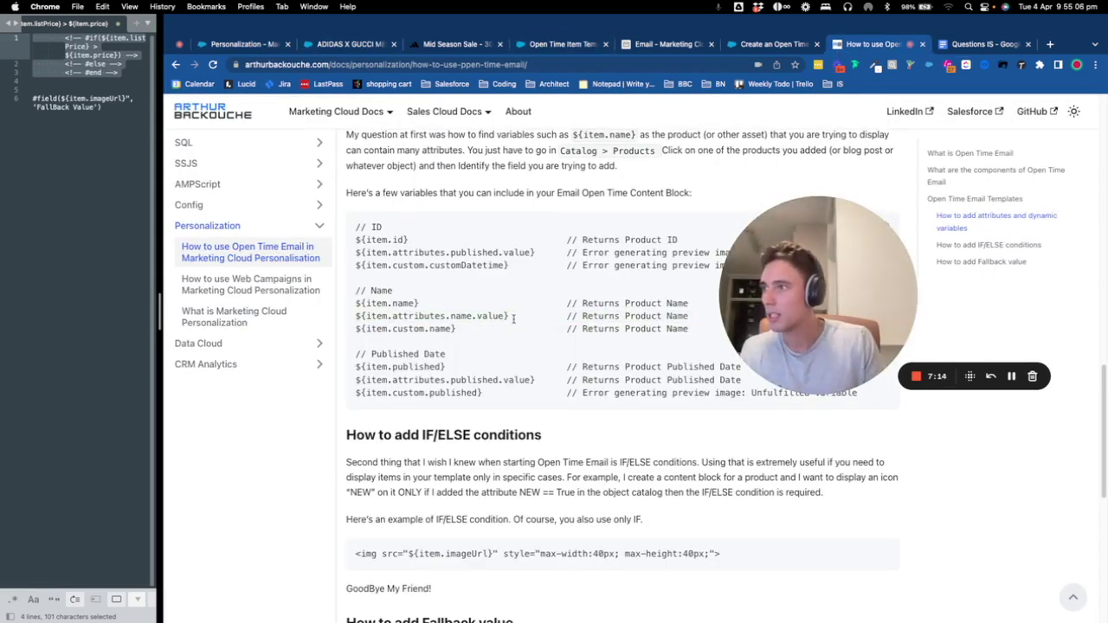
pyautogui.moveTo(514, 317); pyautogui.dragTo(355, 319)
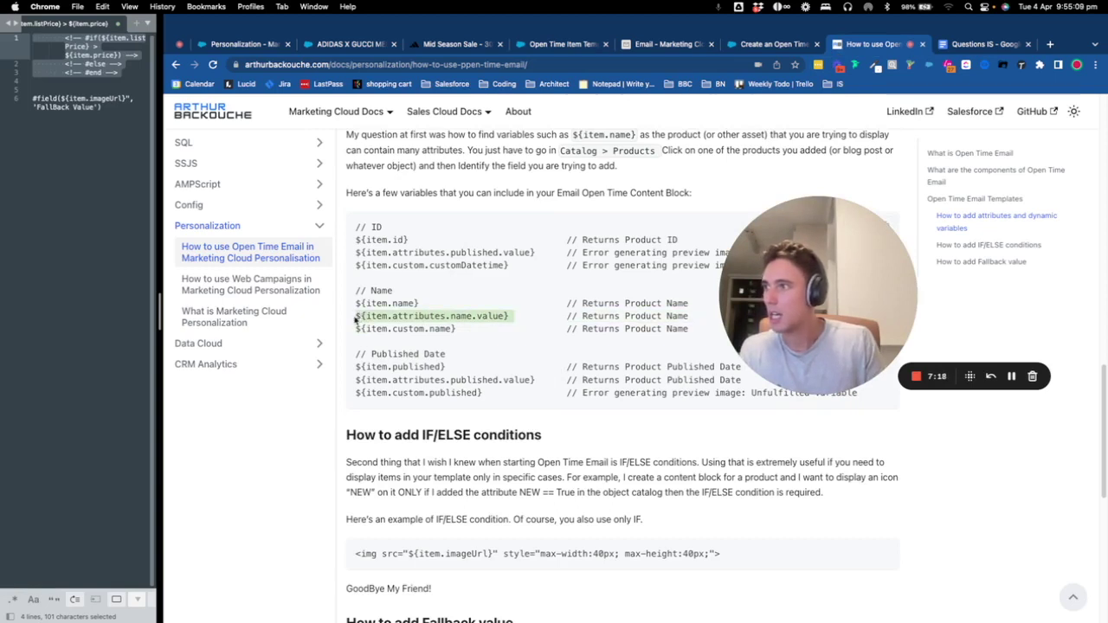
pyautogui.click(270, 47)
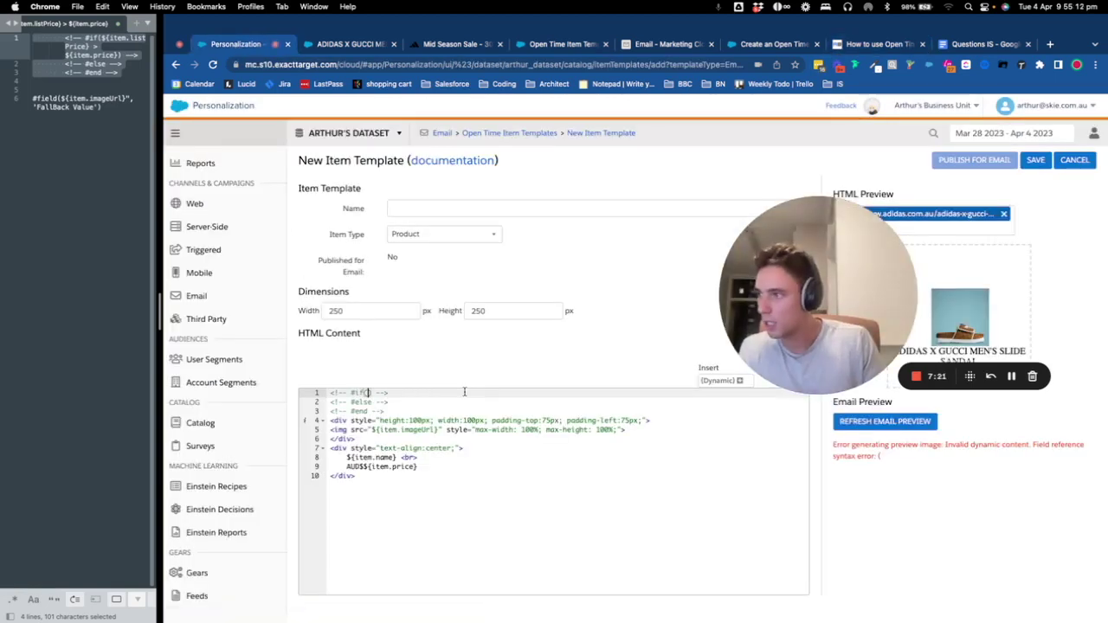
pyautogui.press('super+v')
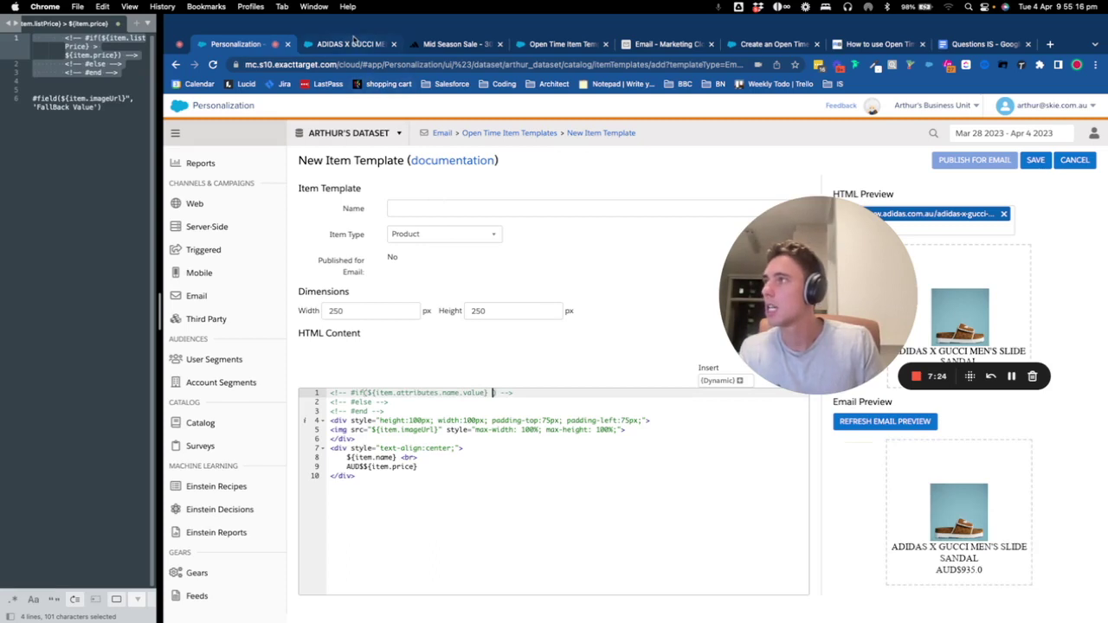
# From the Adidas x Gucci sandal's product page, open the Catalog and Profile Objects settings in a new tab.
pyautogui.click(350, 43)
pyautogui.doubleClick(378, 437)
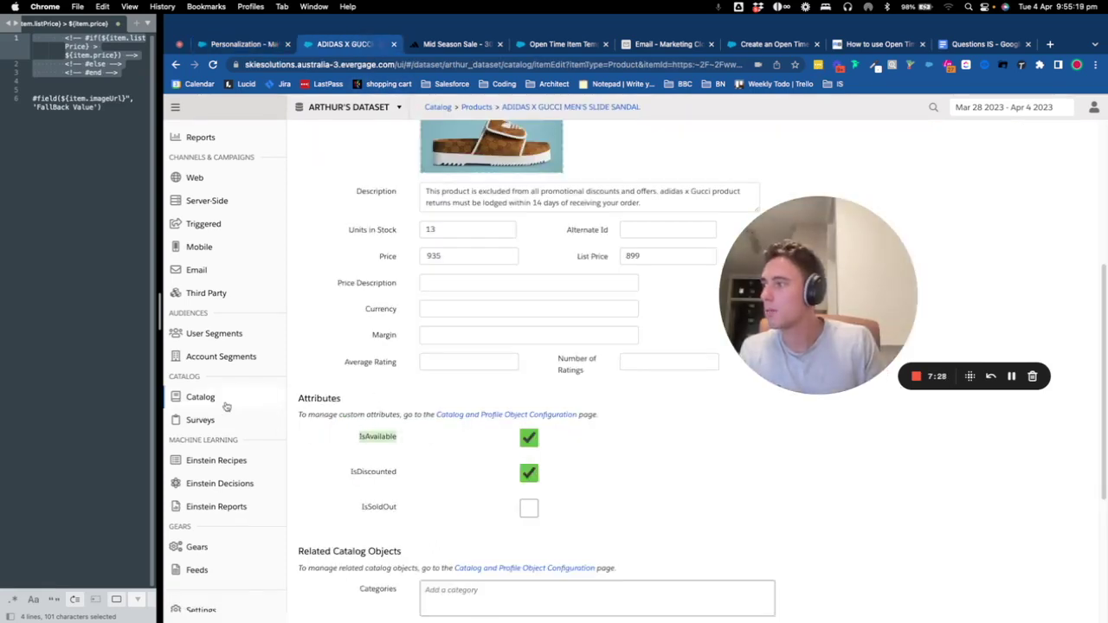
pyautogui.scroll(-2, 210, 594)
pyautogui.moveTo(208, 566)
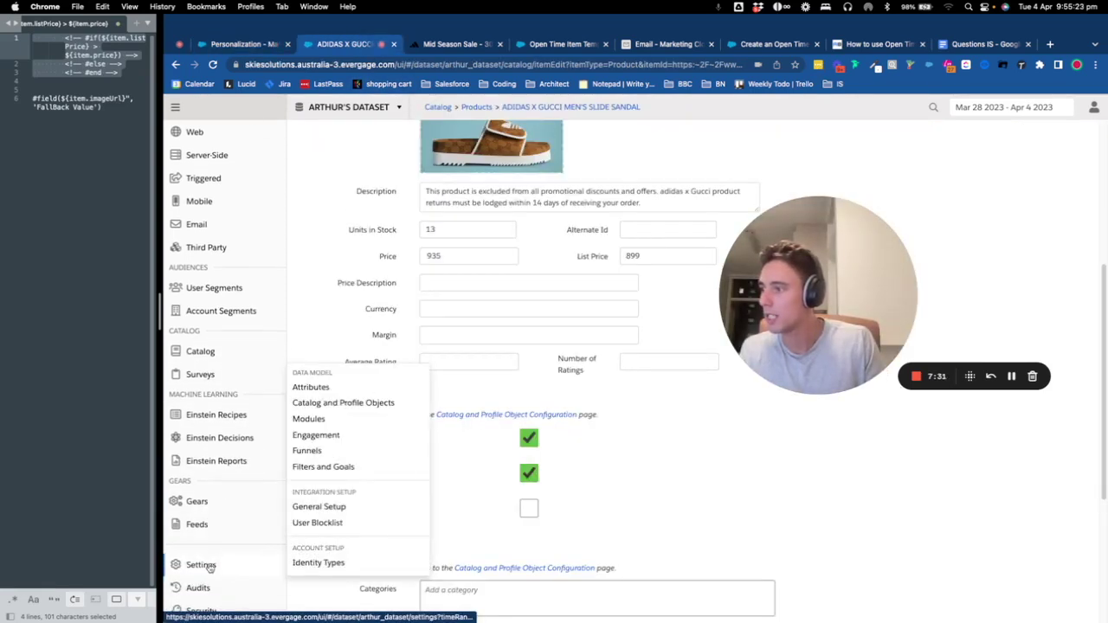
pyautogui.rightClick(360, 403)
pyautogui.click(374, 404)
pyautogui.hotkey('ctrl', 'Tab')
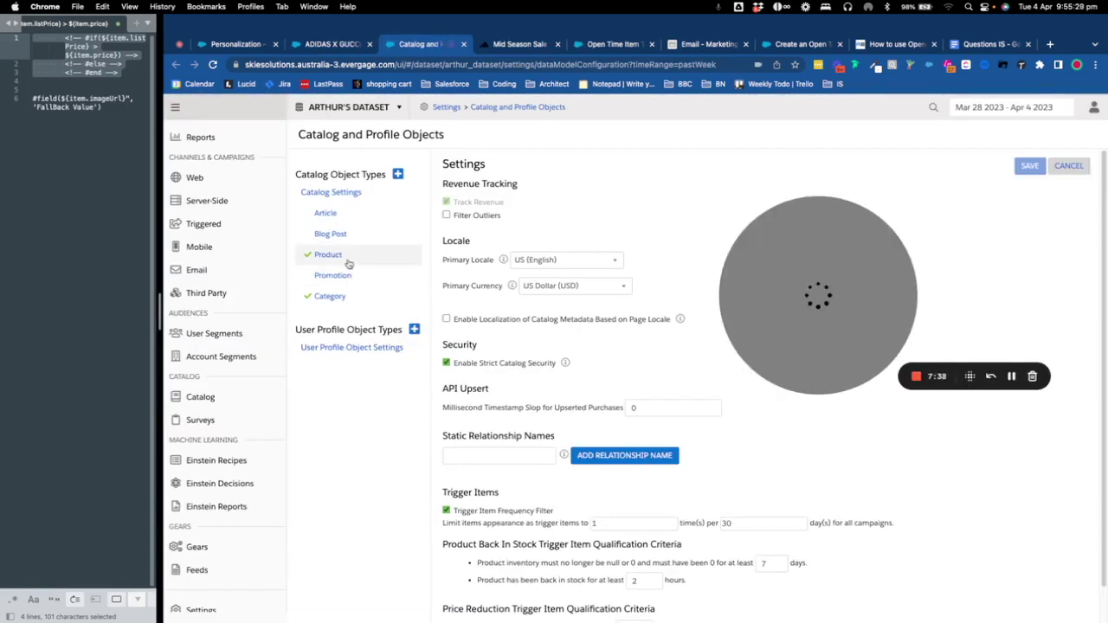
# Replace name in the template's #if condition with the attribute name IsAvailable, copied from the Product object settings, and compare it with == true.
pyautogui.click(346, 254)
pyautogui.scroll(-3, 566, 327)
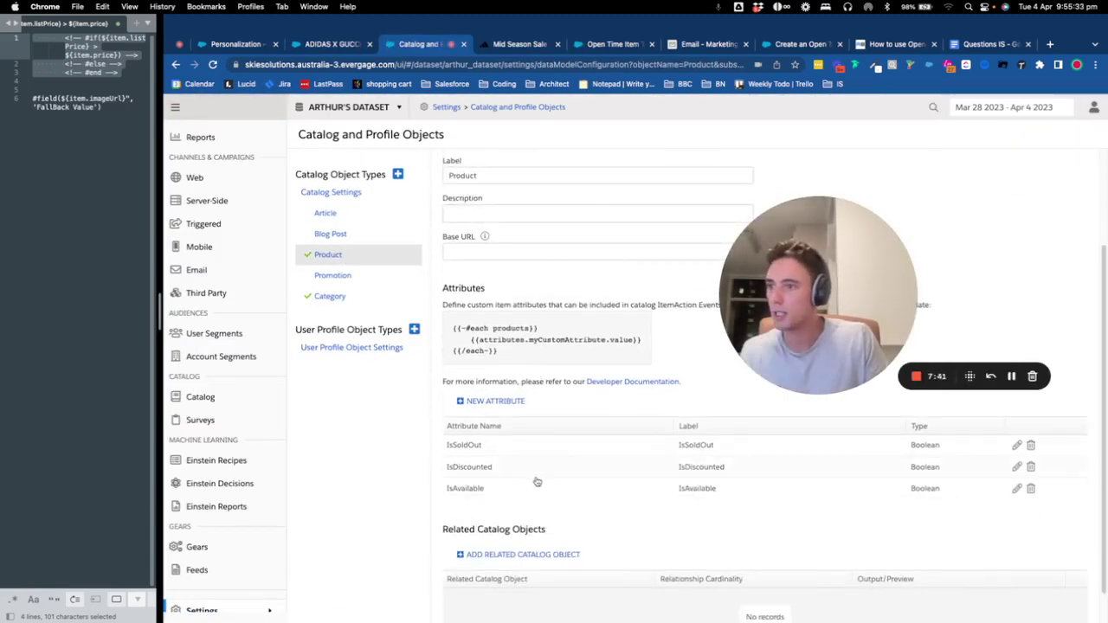
pyautogui.moveTo(497, 493); pyautogui.dragTo(449, 494)
pyautogui.hotkey('ctrl', 'c')
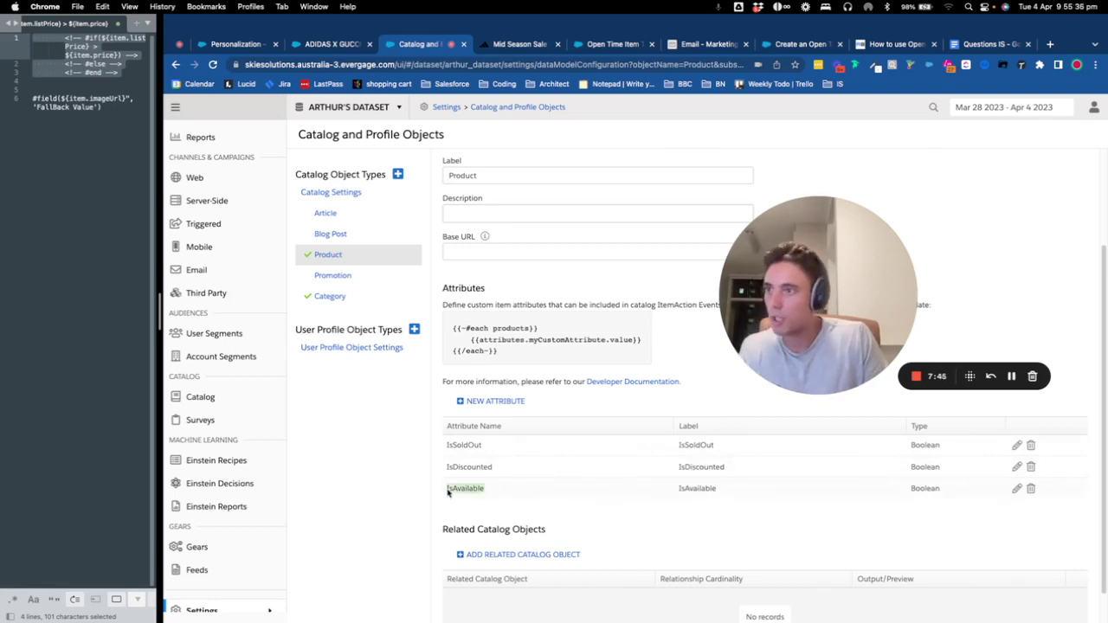
pyautogui.click(332, 43)
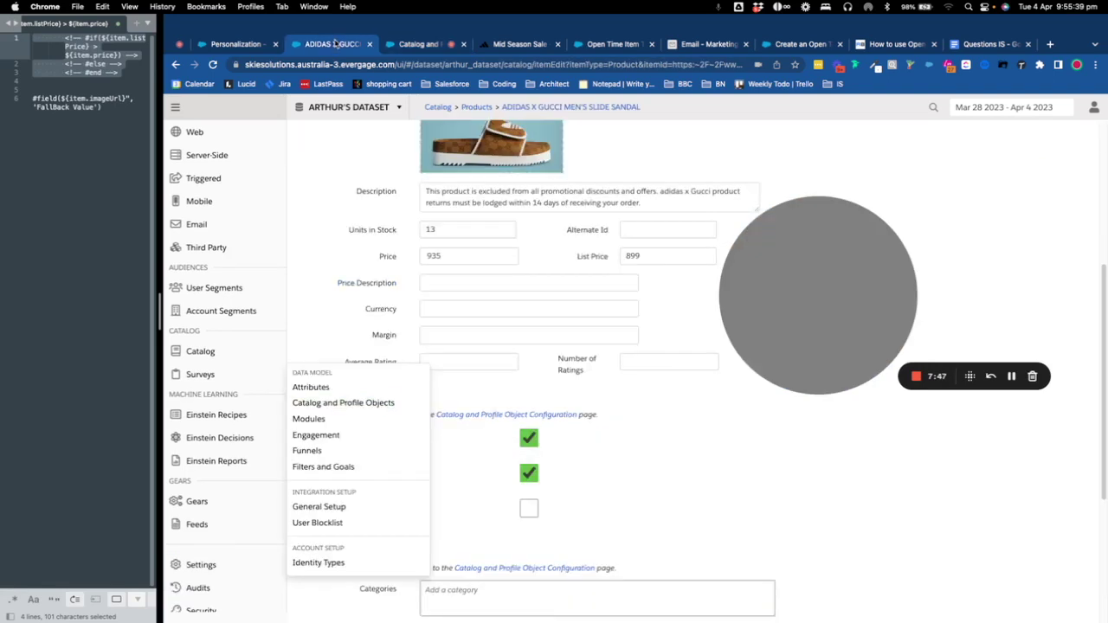
pyautogui.click(253, 44)
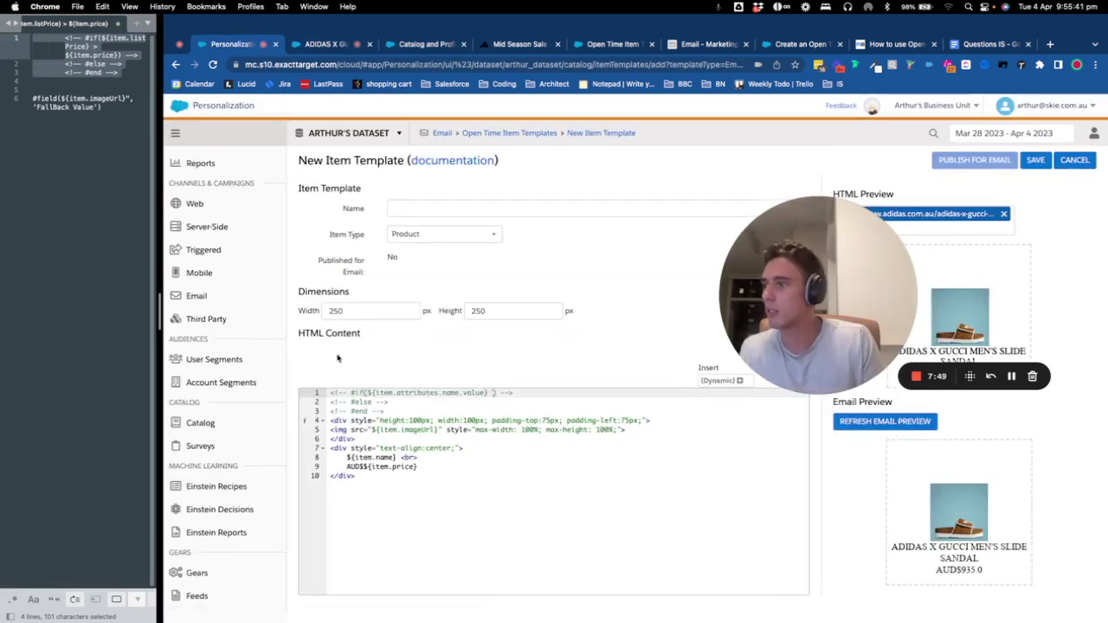
pyautogui.doubleClick(445, 392)
pyautogui.hotkey('ctrl', 'v')
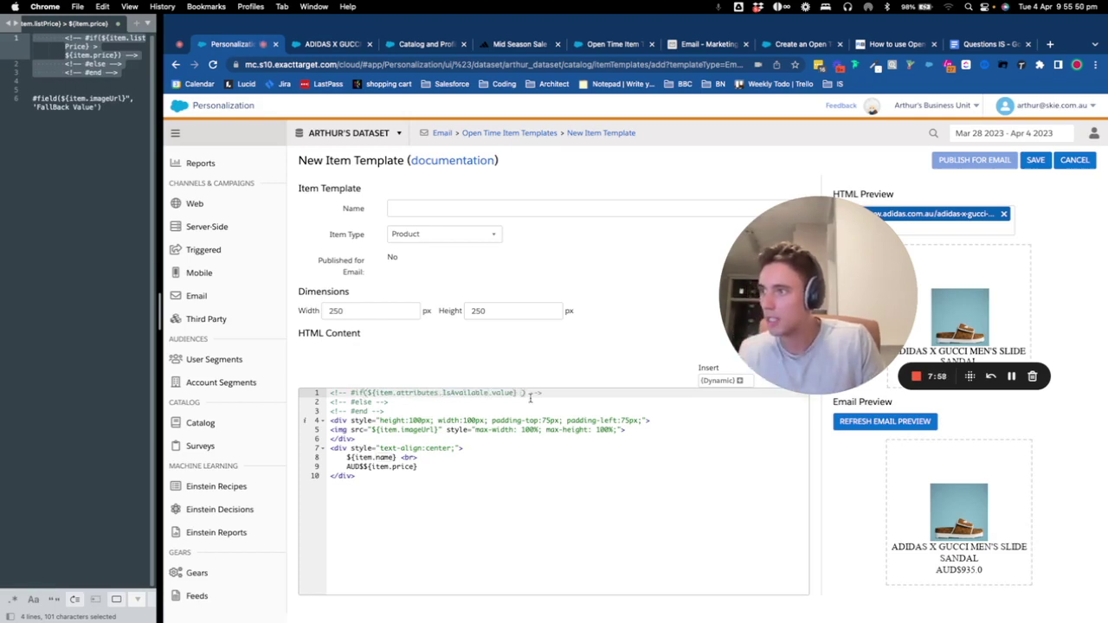
pyautogui.write('== tru')
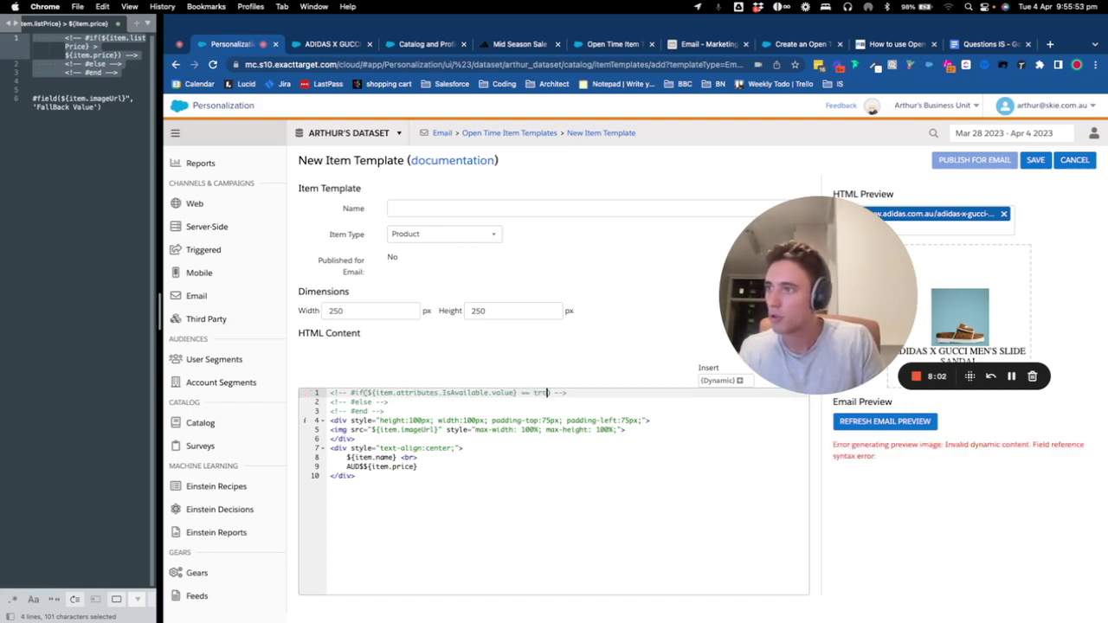
pyautogui.write('e')
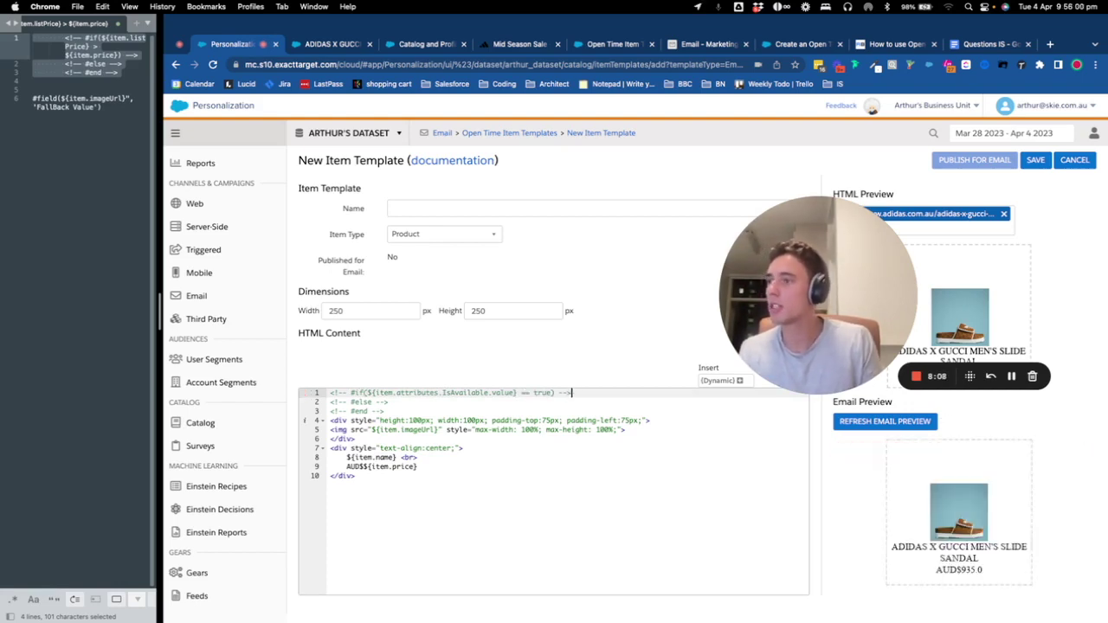
# Add the text "Product is available" under the #if line and "Product is Sold out" under the #else line.
pyautogui.press('Return')
pyautogui.write('Product is available')
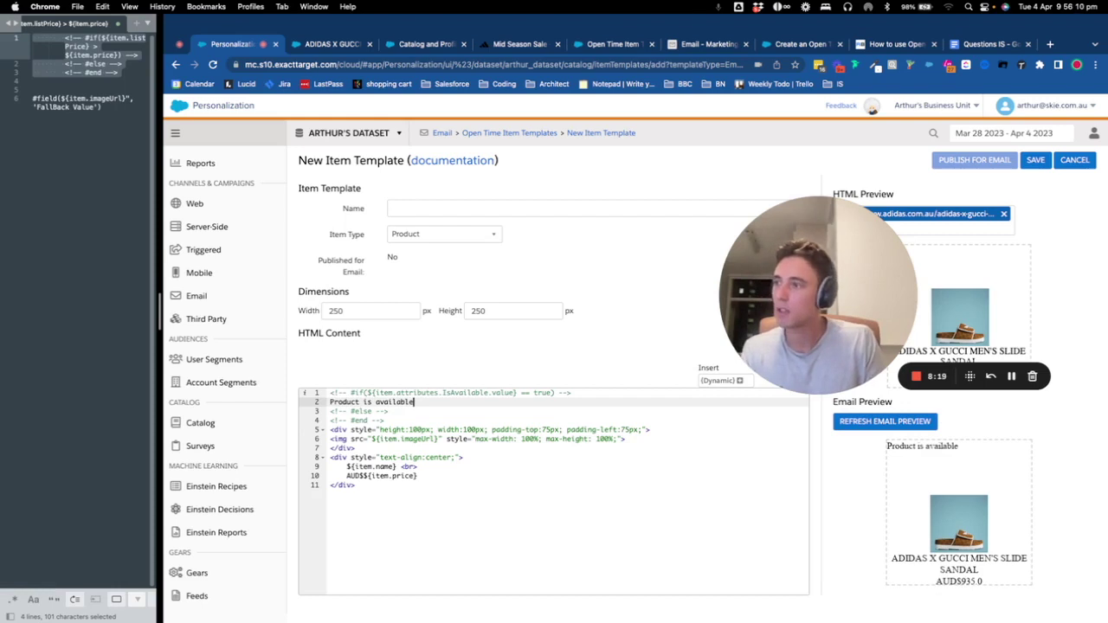
pyautogui.press('Down')
pyautogui.press('Return')
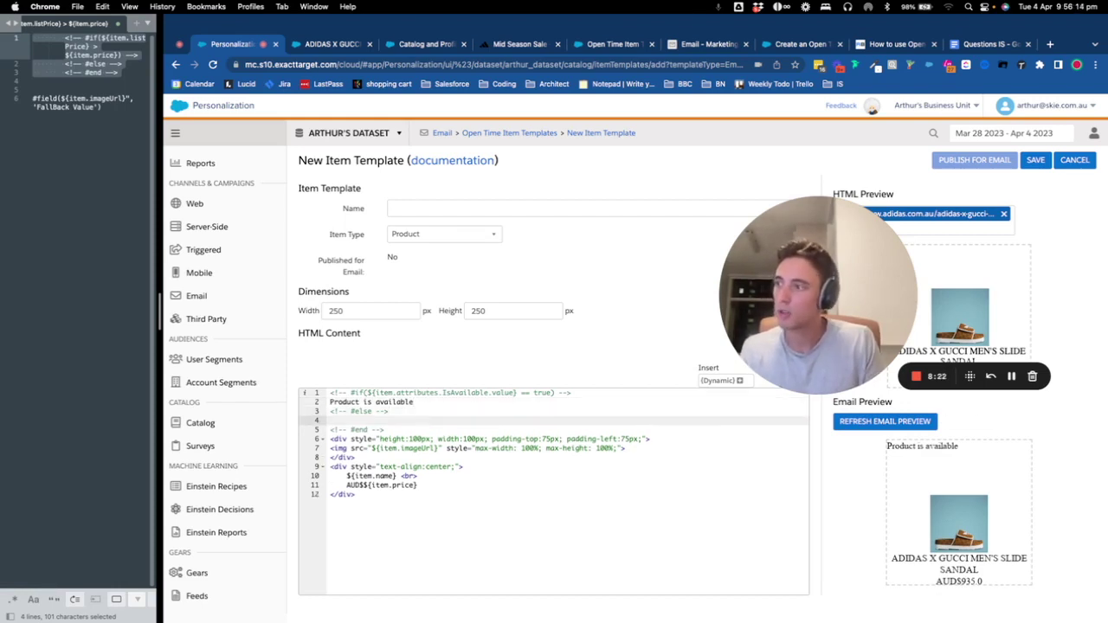
pyautogui.write('Product is Sol')
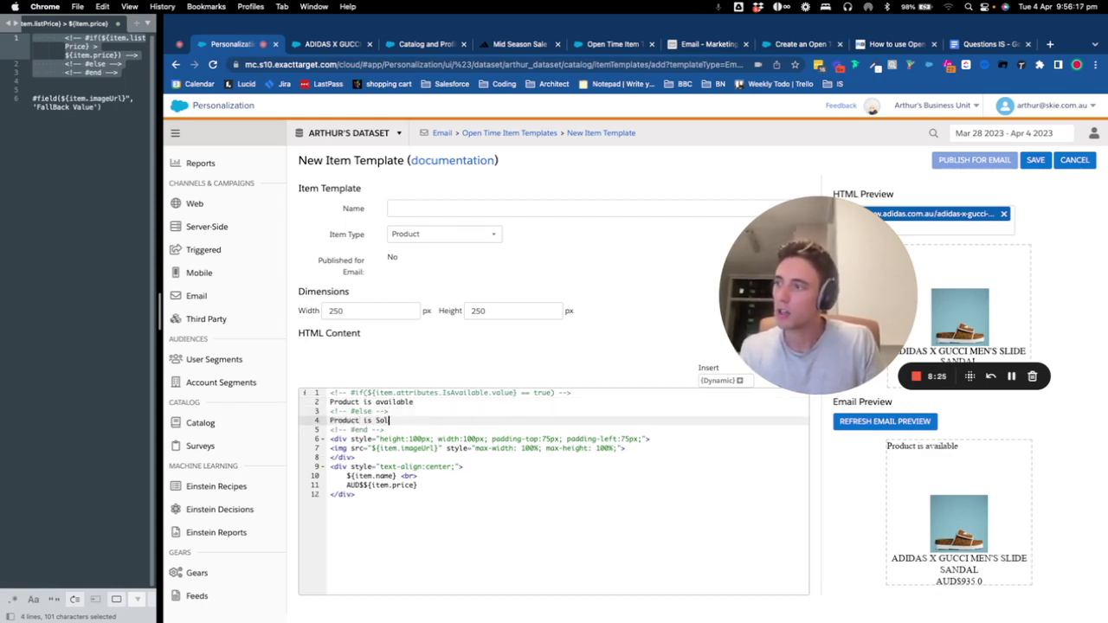
pyautogui.write('d out')
pyautogui.press('Down')
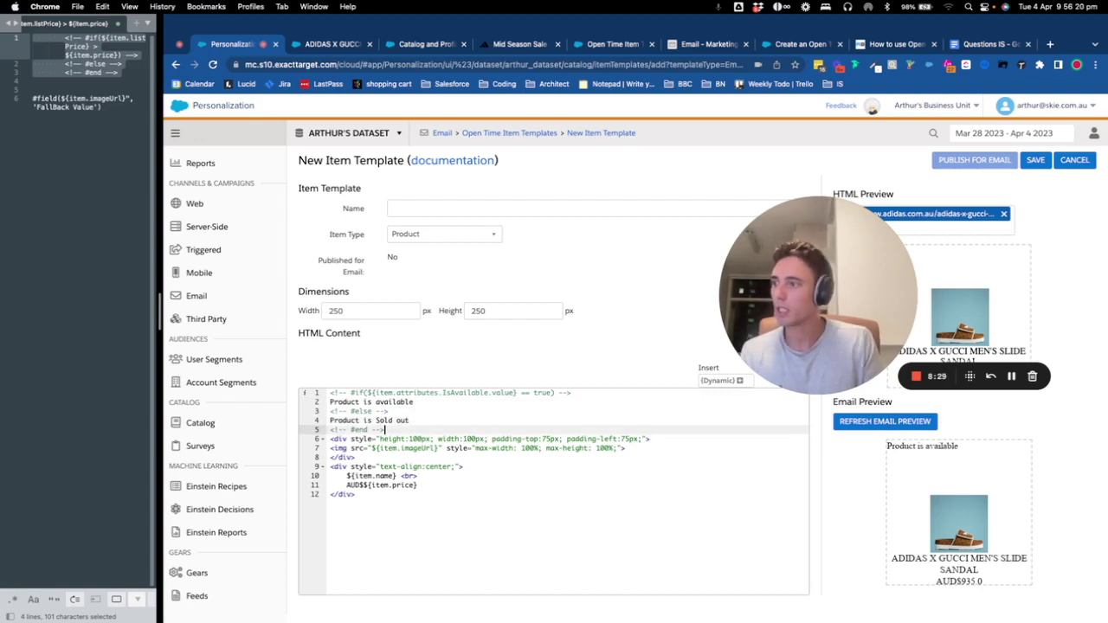
pyautogui.press('Down')
pyautogui.press('Down')
pyautogui.press('Down')
pyautogui.press('Down')
pyautogui.press('Down')
pyautogui.press('Down')
pyautogui.press('Down')
pyautogui.press('Up')
pyautogui.press('Up')
pyautogui.press('Up')
pyautogui.press('Up')
pyautogui.press('Up')
pyautogui.press('Up')
pyautogui.press('Up')
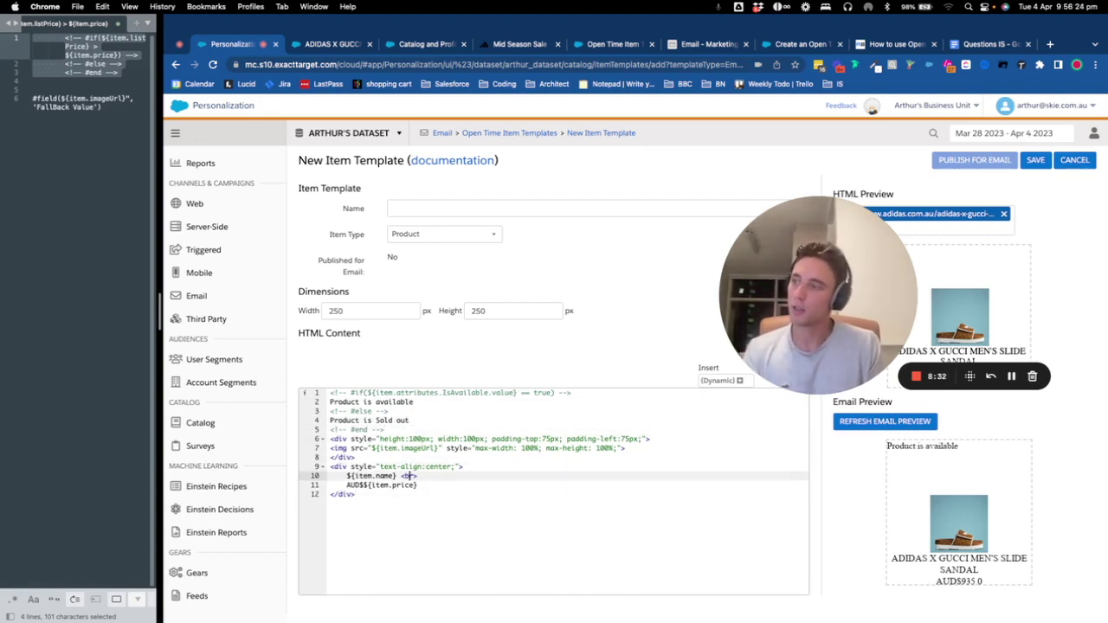
pyautogui.click(409, 393)
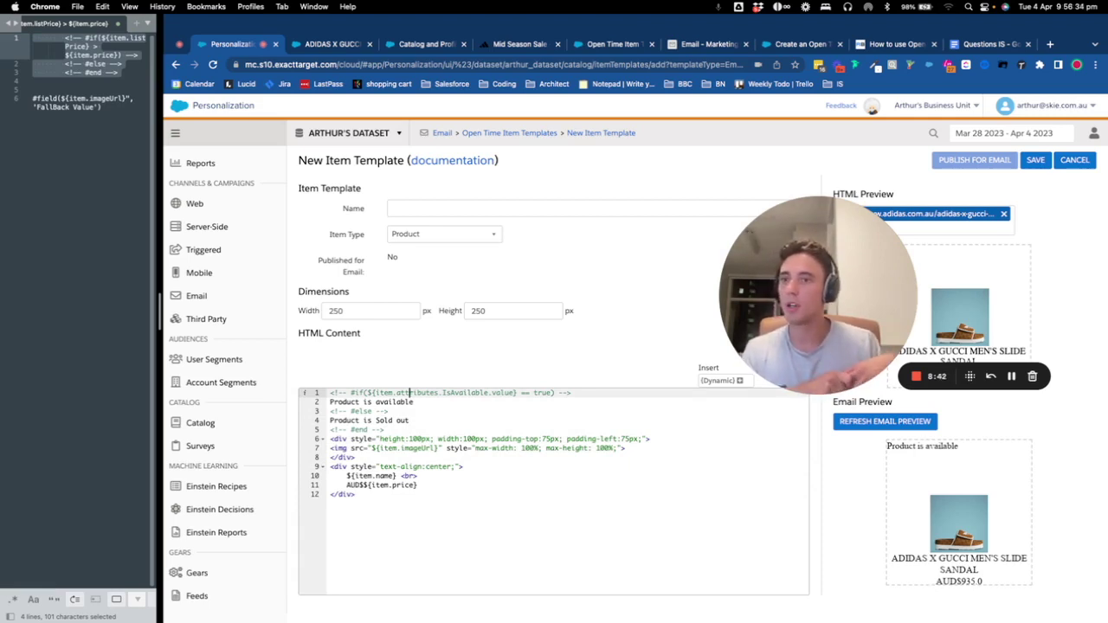
# Copy the #field fallback line from Sublime Text and paste it below the last closing div, leaving a blank line between.
pyautogui.click(126, 109)
pyautogui.moveTo(126, 109); pyautogui.dragTo(5, 98)
pyautogui.press('super+c')
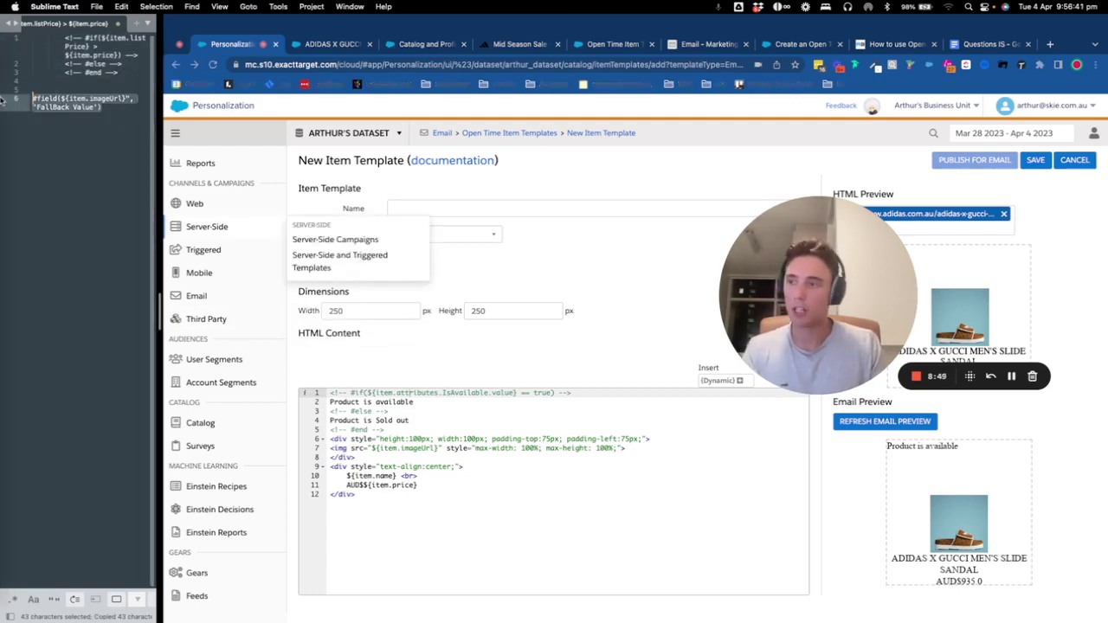
pyautogui.click(423, 510)
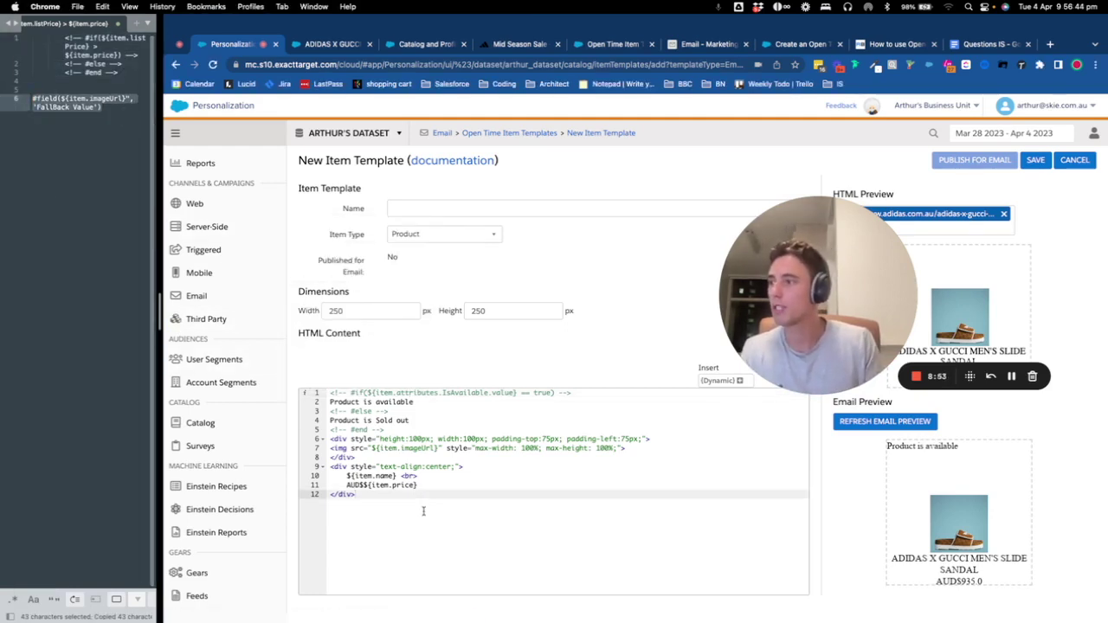
pyautogui.press('Return')
pyautogui.press('Return')
pyautogui.press('super+v')
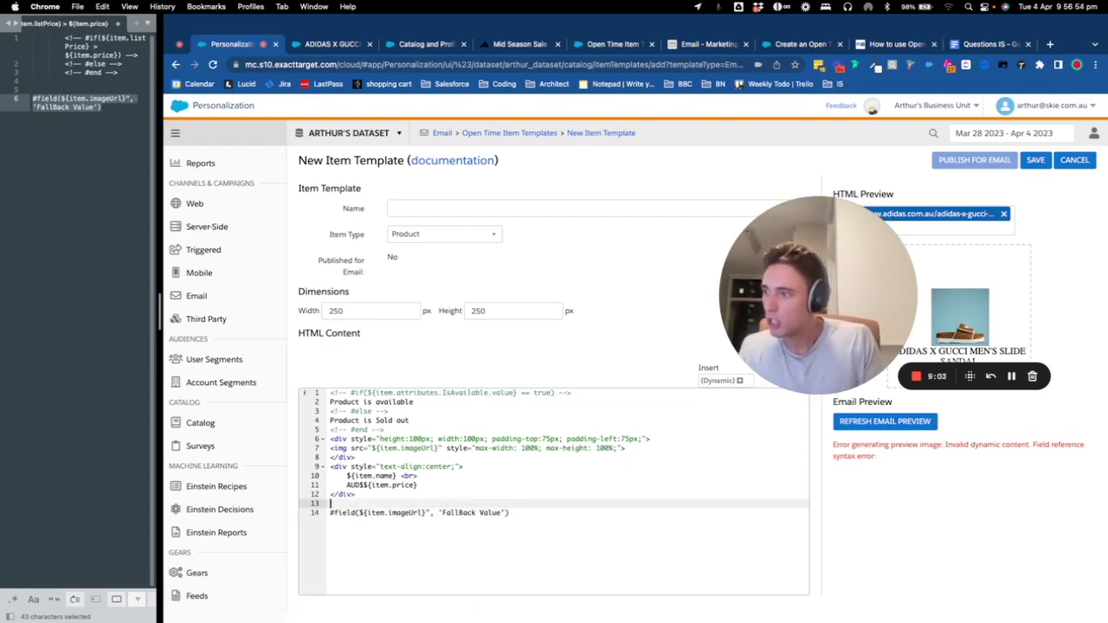
# Move #field( from the pasted line into the img src, directly before ${item.imageUrl}.
pyautogui.moveTo(330, 513); pyautogui.dragTo(355, 513)
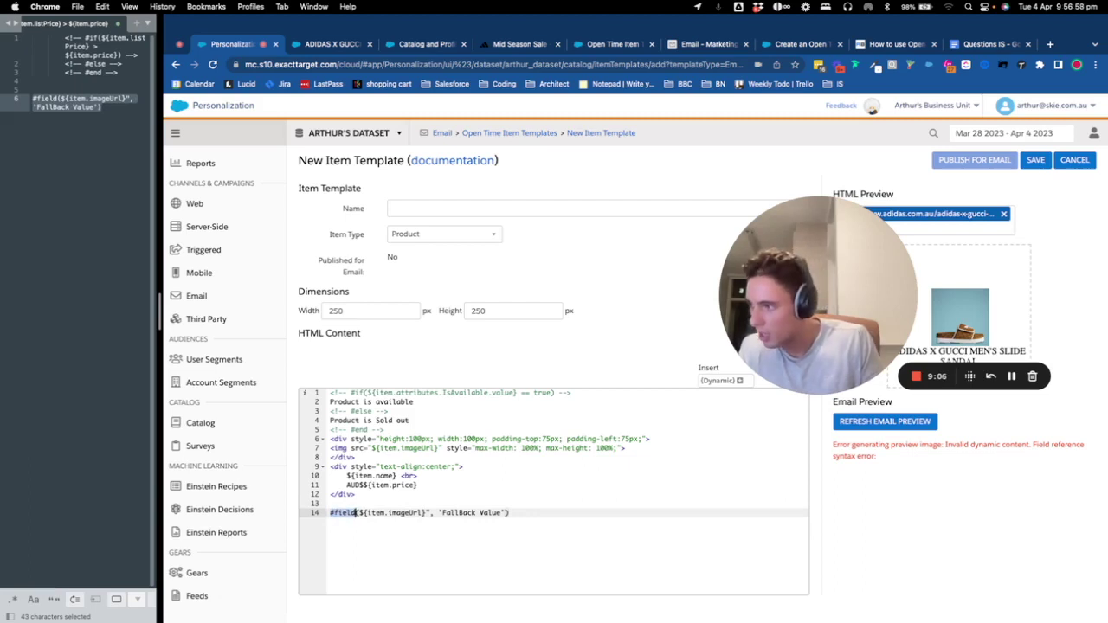
pyautogui.press('super+x')
pyautogui.press('Up')
pyautogui.press('Up')
pyautogui.press('Up')
pyautogui.press('Up')
pyautogui.press('Up')
pyautogui.press('Up')
pyautogui.press('Up')
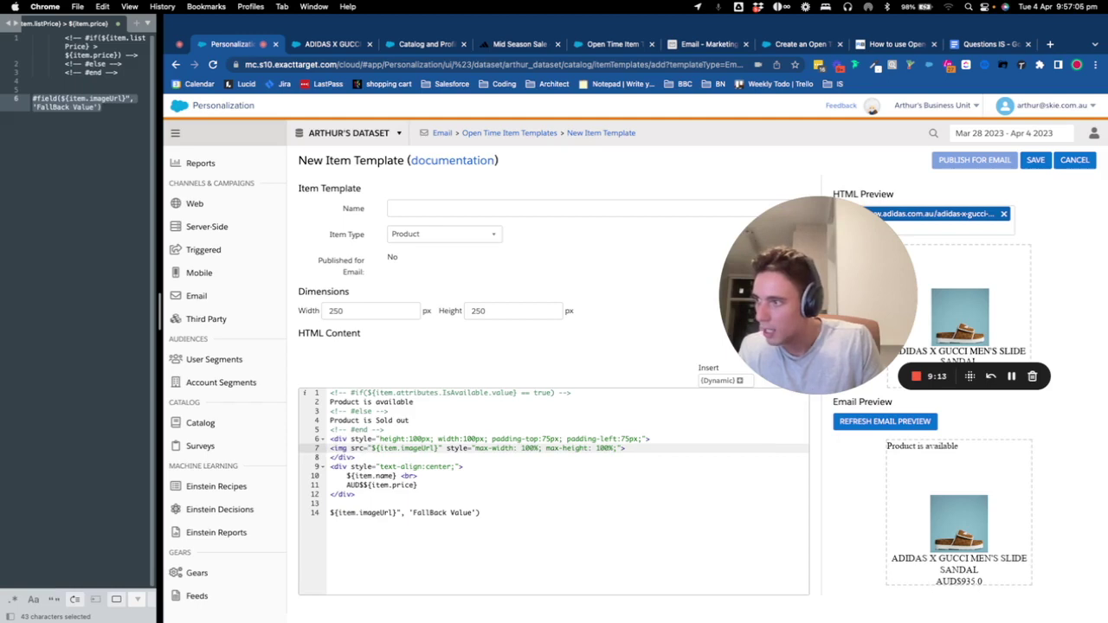
pyautogui.hotkey('ctrl', 'v')
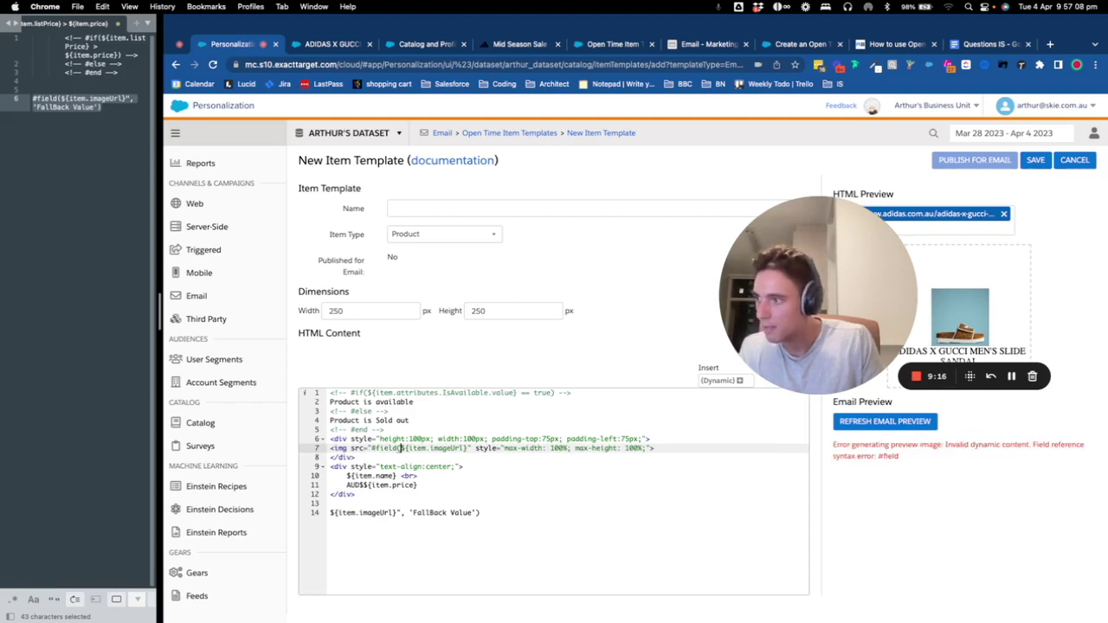
# Move the closing parenthesis from the pasted fallback line to directly after ${item.imageUrl} in the img src.
pyautogui.press('Down')
pyautogui.press('Down')
pyautogui.press('Down')
pyautogui.press('Down')
pyautogui.press('Down')
pyautogui.press('Down')
pyautogui.press('Down')
pyautogui.press('End')
pyautogui.press('super+x')
pyautogui.press('Up')
pyautogui.press('Up')
pyautogui.press('Up')
pyautogui.press('Up')
pyautogui.press('Up')
pyautogui.press('Up')
pyautogui.press('Up')
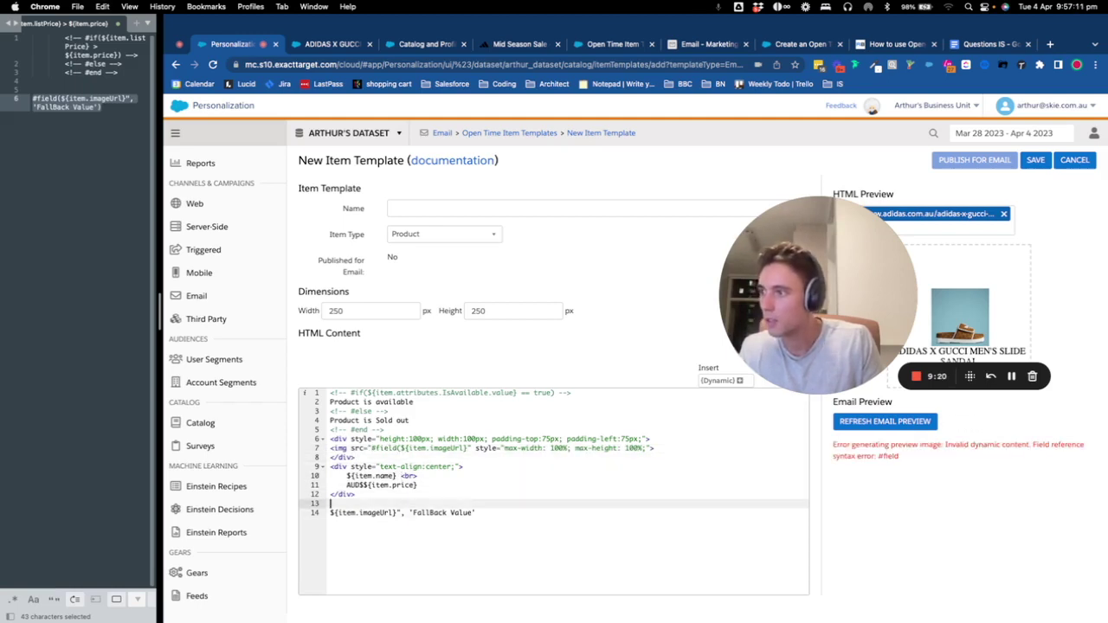
pyautogui.press('Left')
pyautogui.press('Left')
pyautogui.press('super+v')
# Add a comma and an empty pair of single quotes as the second argument of #field in the img src.
pyautogui.press('Left')
pyautogui.write(', ')
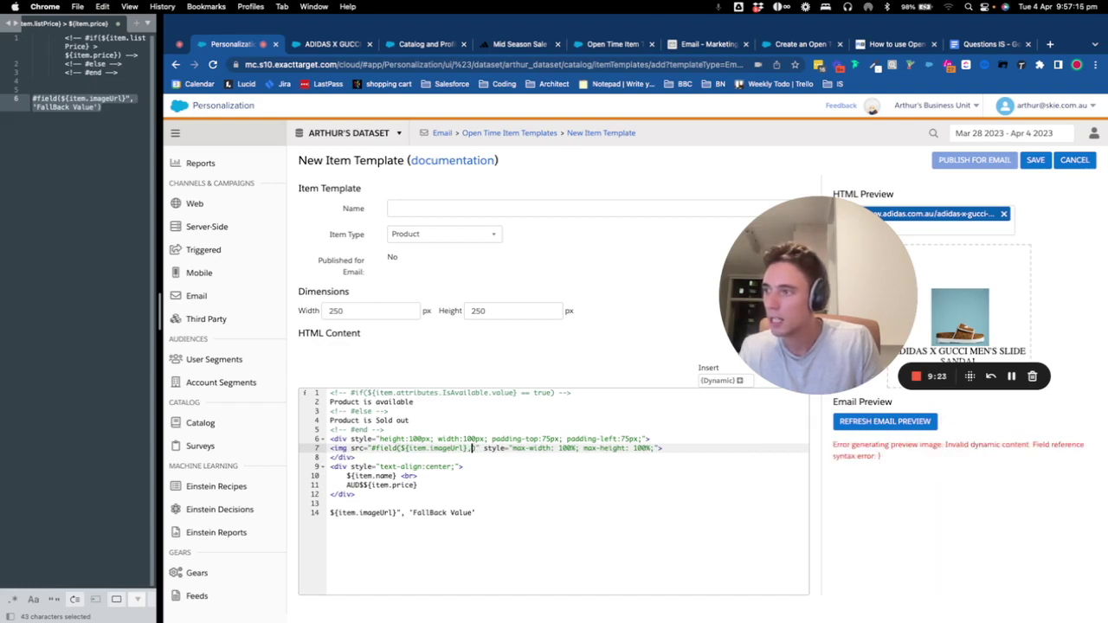
pyautogui.write("''")
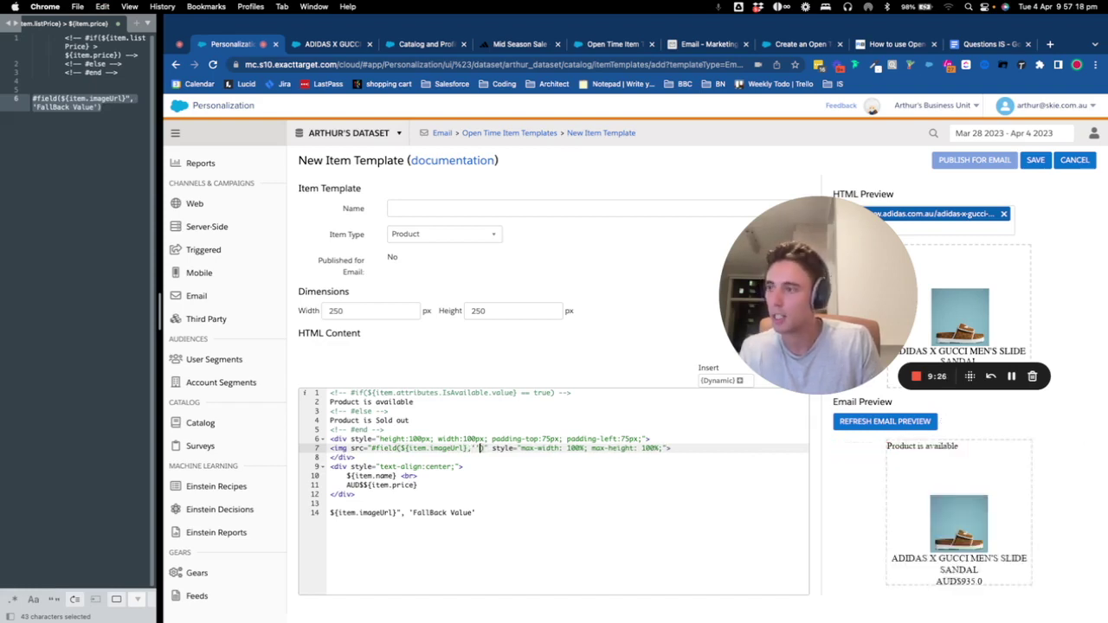
# Delete the leftover ${item.imageUrl}", 'FallBack Value' line from the end of the HTML content.
pyautogui.press('Down')
pyautogui.press('Down')
pyautogui.press('Down')
pyautogui.press('Down')
pyautogui.press('Down')
pyautogui.press('Down')
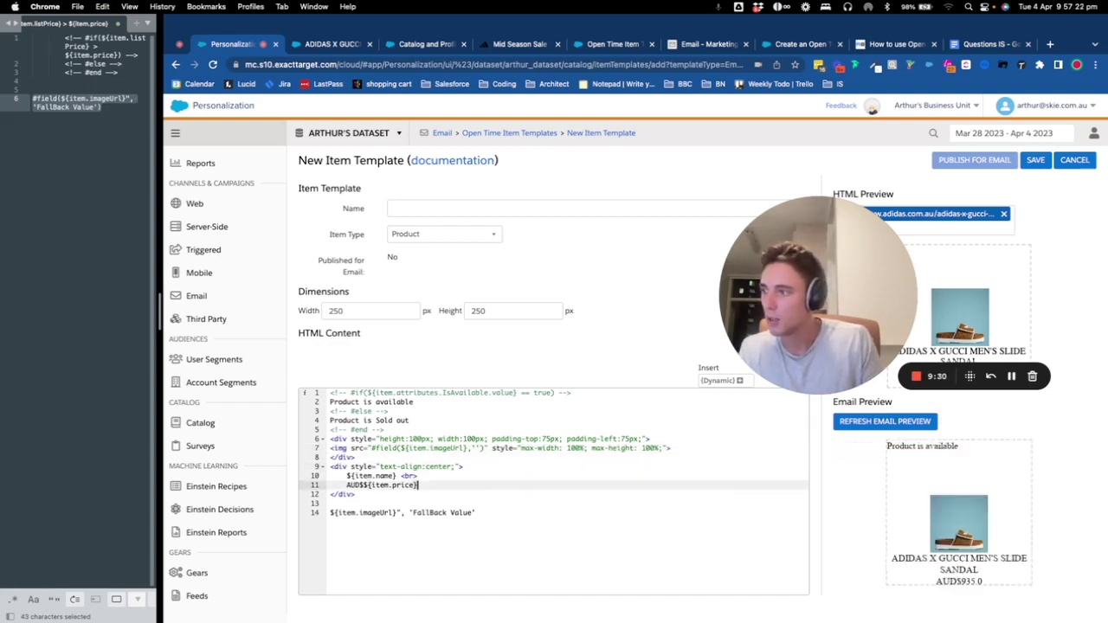
pyautogui.hotkey('shift', 'Down')
pyautogui.press('super+shift+Right')
pyautogui.press('BackSpace')
# Set the fallback text of the image's #field function to 'Image not available'.
pyautogui.press('Up')
pyautogui.press('Up')
pyautogui.press('Up')
pyautogui.press('Up')
pyautogui.press('Up')
pyautogui.press('Right')
pyautogui.press('Right')
pyautogui.press('Right')
pyautogui.press('Right')
pyautogui.press('Right')
pyautogui.press('Right')
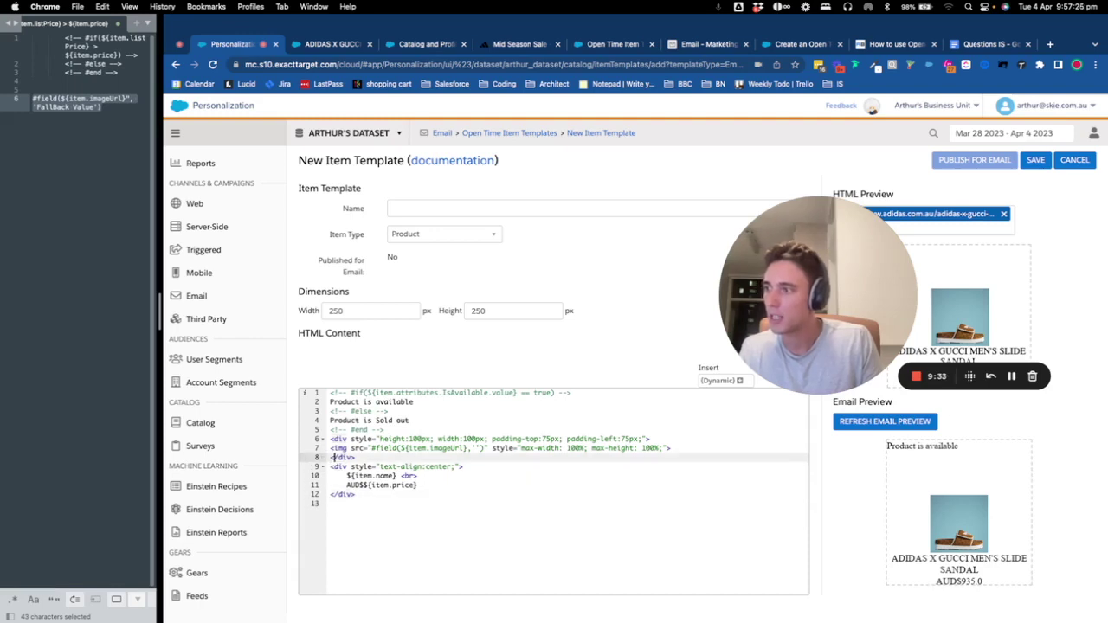
pyautogui.press('Up')
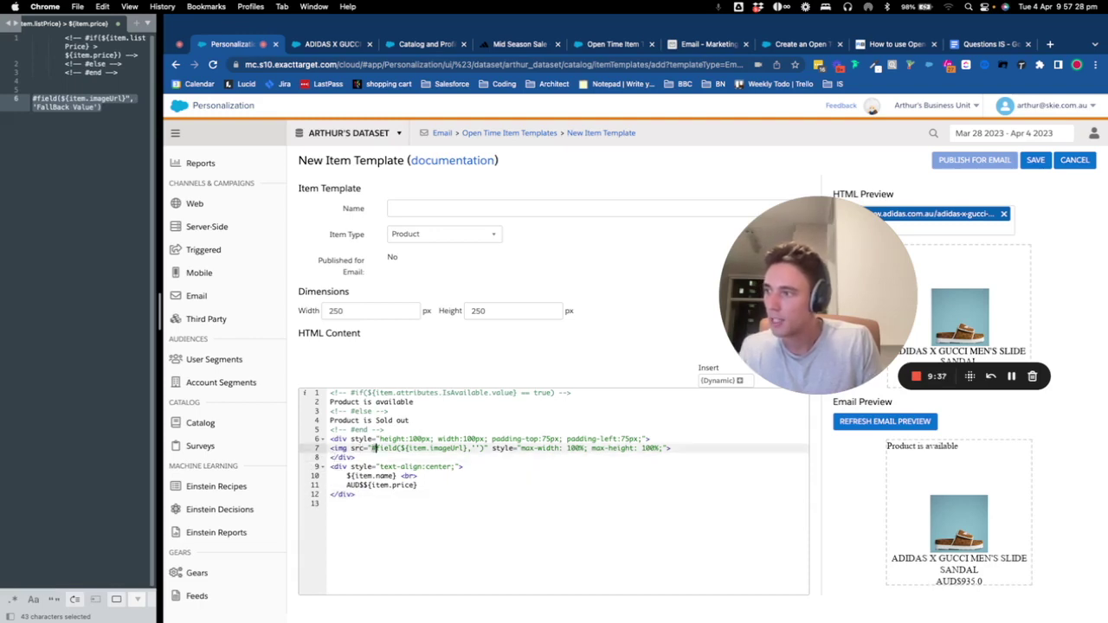
pyautogui.hotkey('shift', 'Right')
pyautogui.hotkey('shift', 'Right')
pyautogui.hotkey('shift', 'Right')
pyautogui.hotkey('shift', 'Right')
pyautogui.hotkey('shift', 'Right')
pyautogui.hotkey('shift', 'Right')
pyautogui.press('Right')
pyautogui.hotkey('shift', 'Right')
pyautogui.hotkey('shift', 'Right')
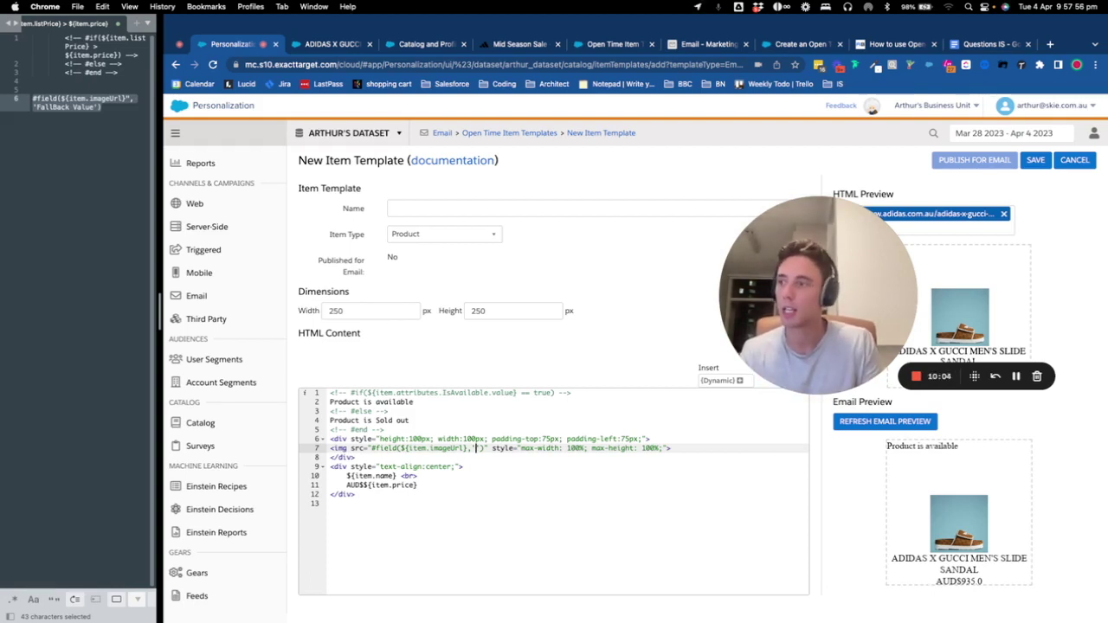
pyautogui.write('Image')
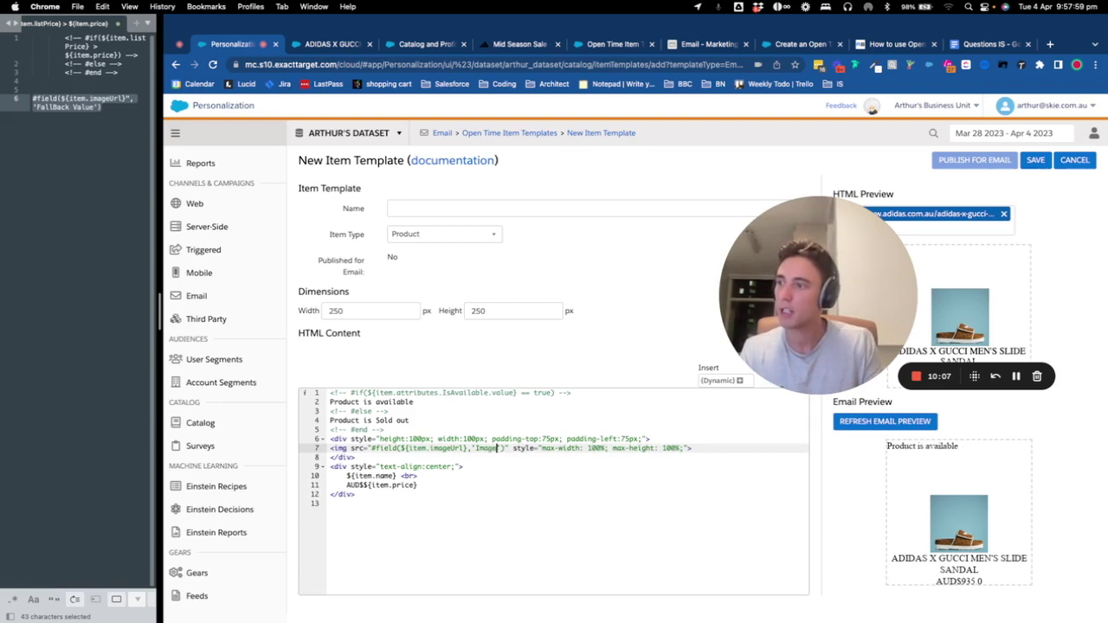
pyautogui.write(' not available')
# Remove the empty line after the last closing div of the HTML content.
pyautogui.press('Down')
pyautogui.press('Down')
pyautogui.press('Down')
pyautogui.press('Down')
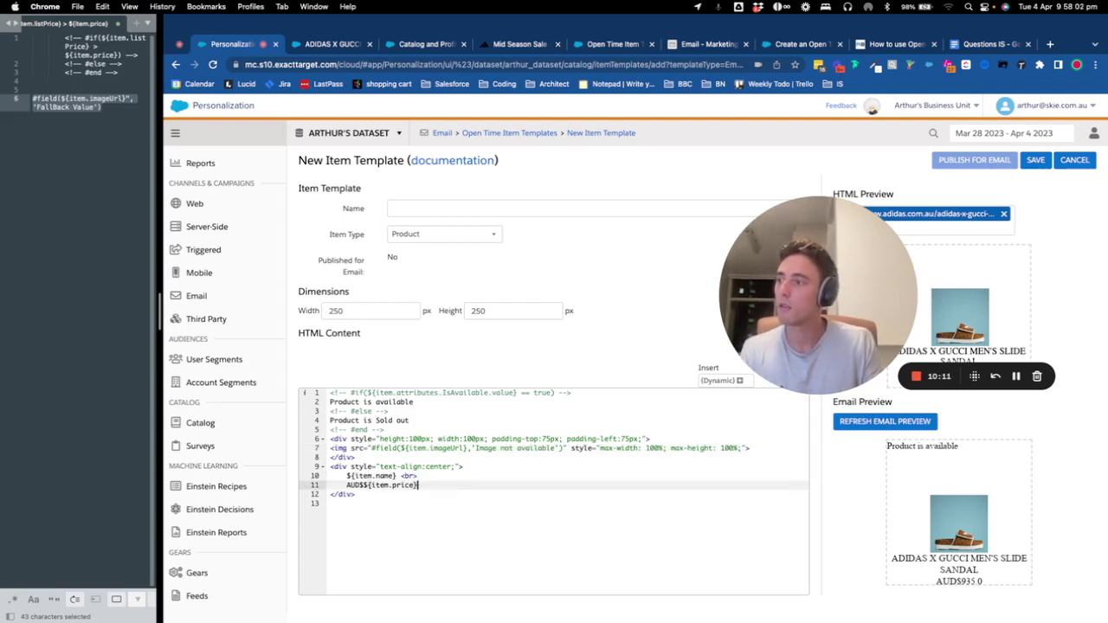
pyautogui.press('Down')
pyautogui.press('Down')
pyautogui.press('BackSpace')
pyautogui.press('Return')
pyautogui.press('BackSpace')
pyautogui.press('Up')
pyautogui.press('Up')
pyautogui.press('Up')
pyautogui.press('Up')
pyautogui.press('Up')
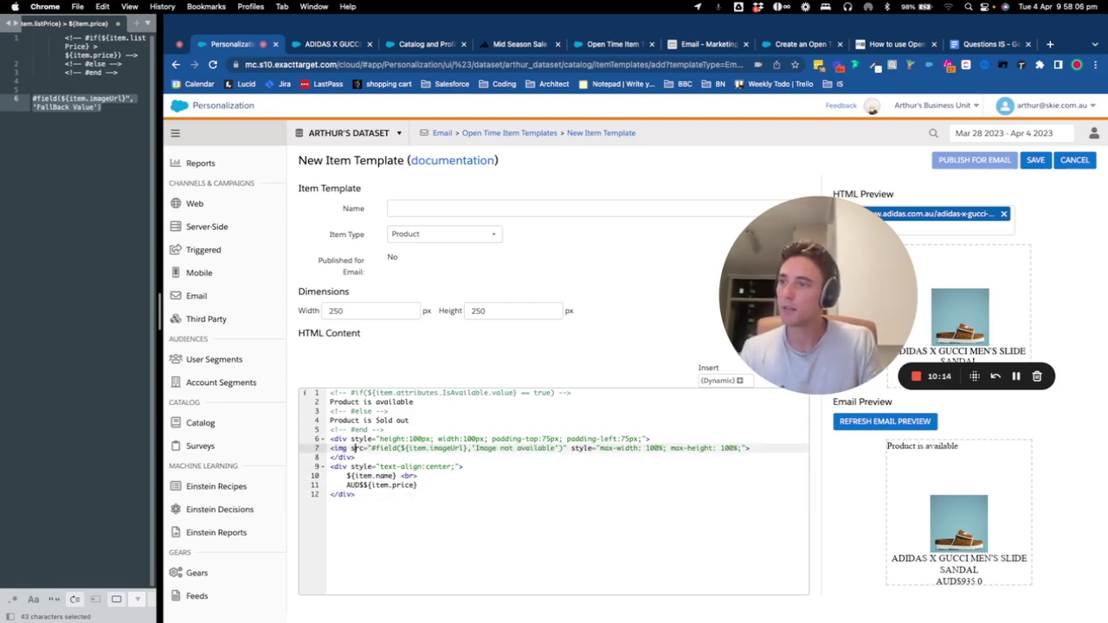
# Switch the preview product to COPA MUNDIAL BOOTS and refresh the email preview.
pyautogui.moveTo(848, 234); pyautogui.dragTo(591, 175)
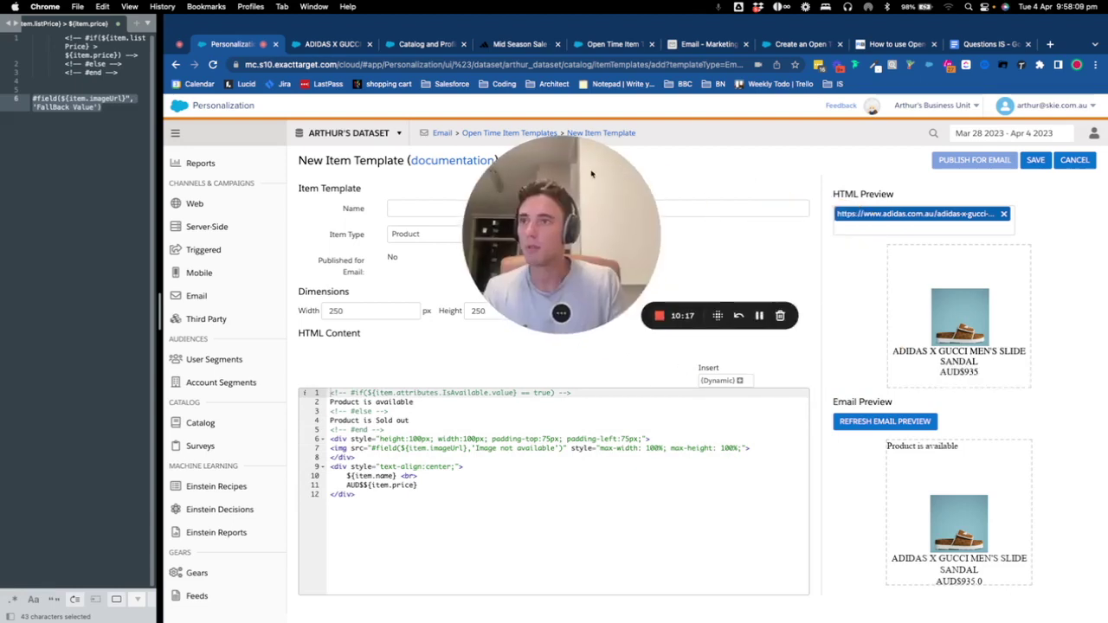
pyautogui.click(1003, 214)
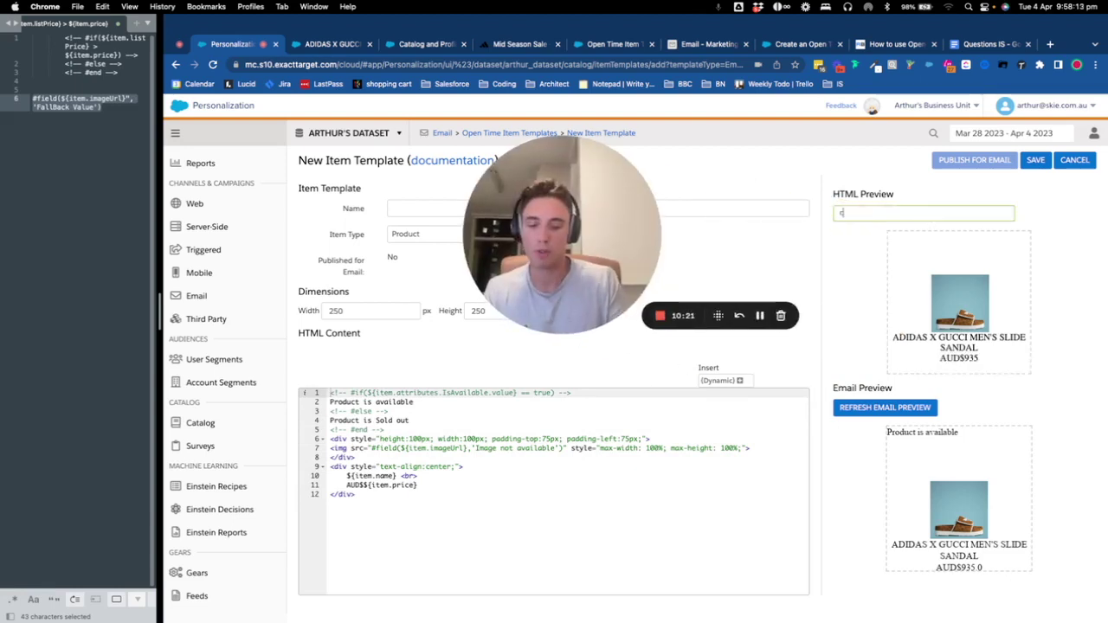
pyautogui.click(913, 270)
pyautogui.click(868, 407)
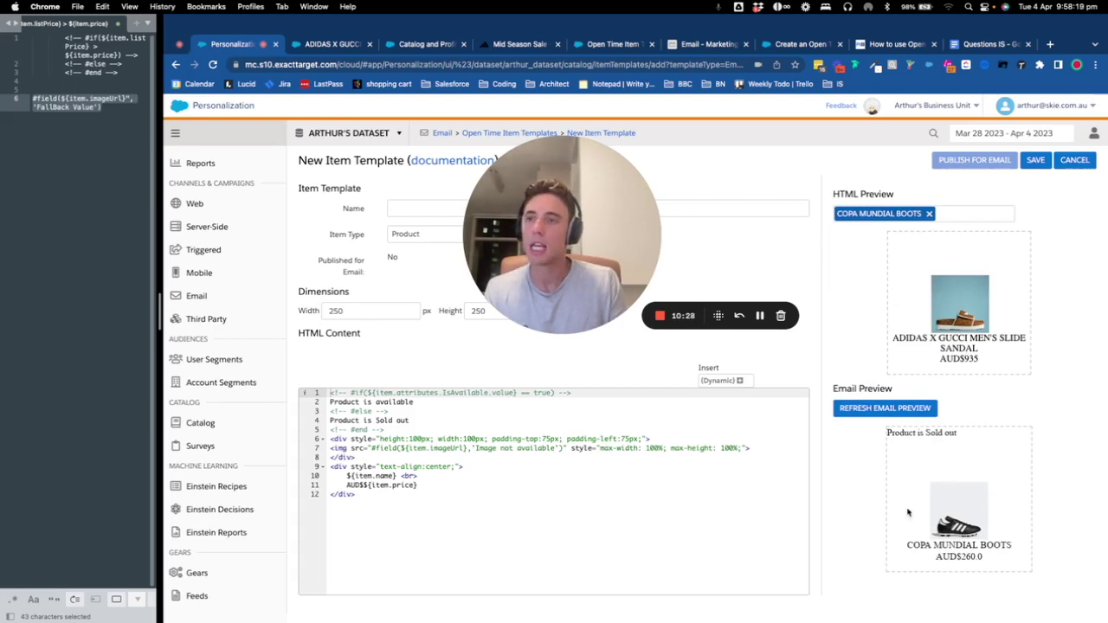
# Remove COPA MUNDIAL BOOTS from the HTML preview's product selection.
pyautogui.press('super+a')
pyautogui.click(928, 213)
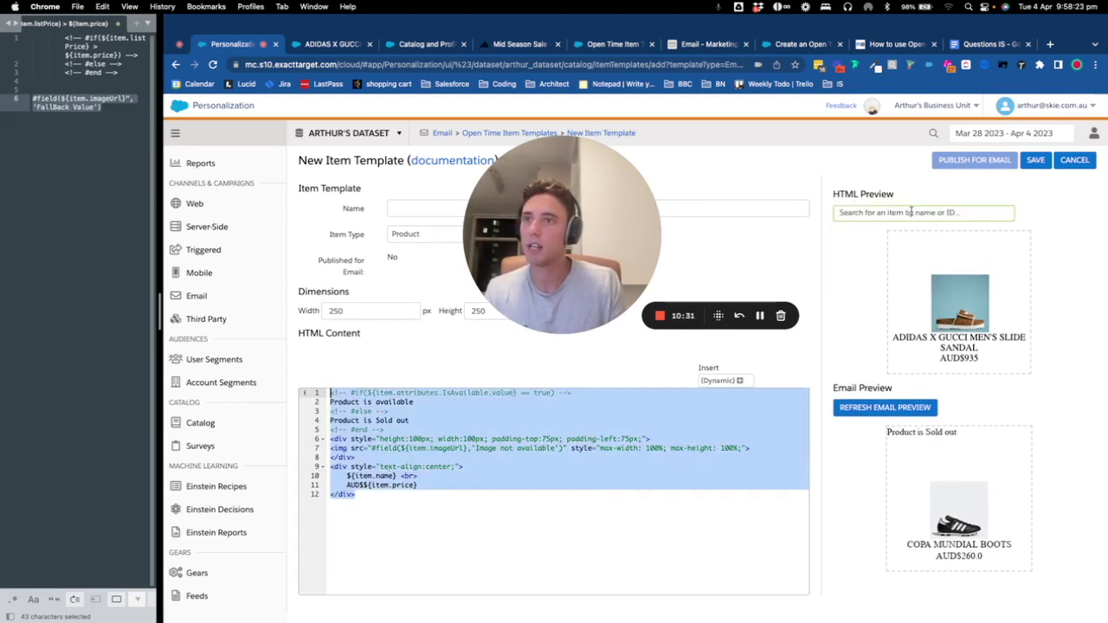
pyautogui.click(911, 212)
pyautogui.click(606, 439)
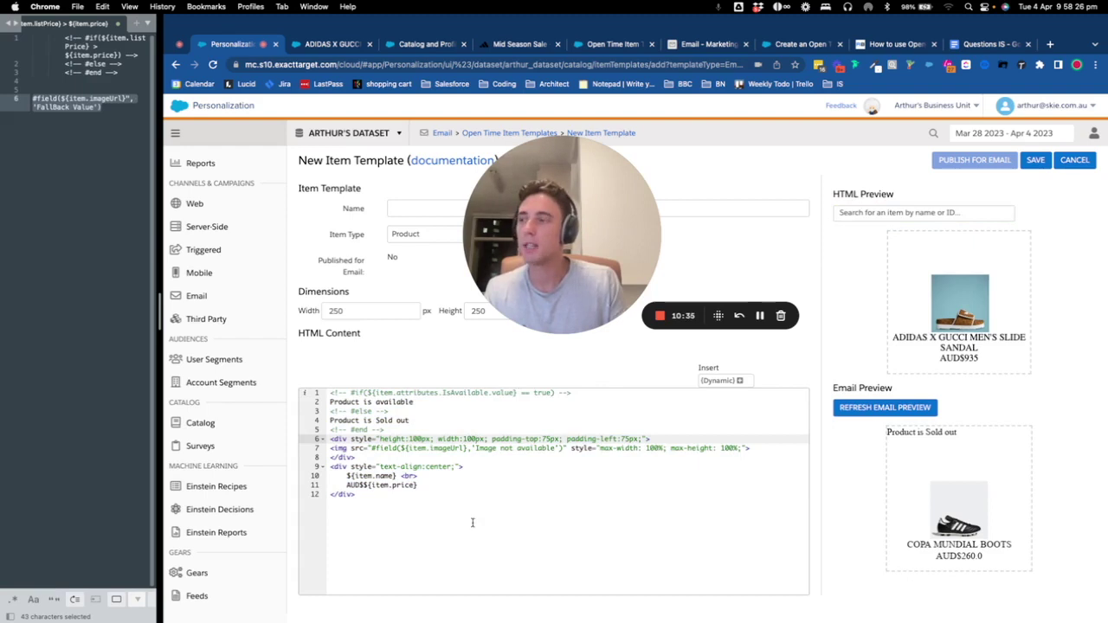
pyautogui.click(475, 438)
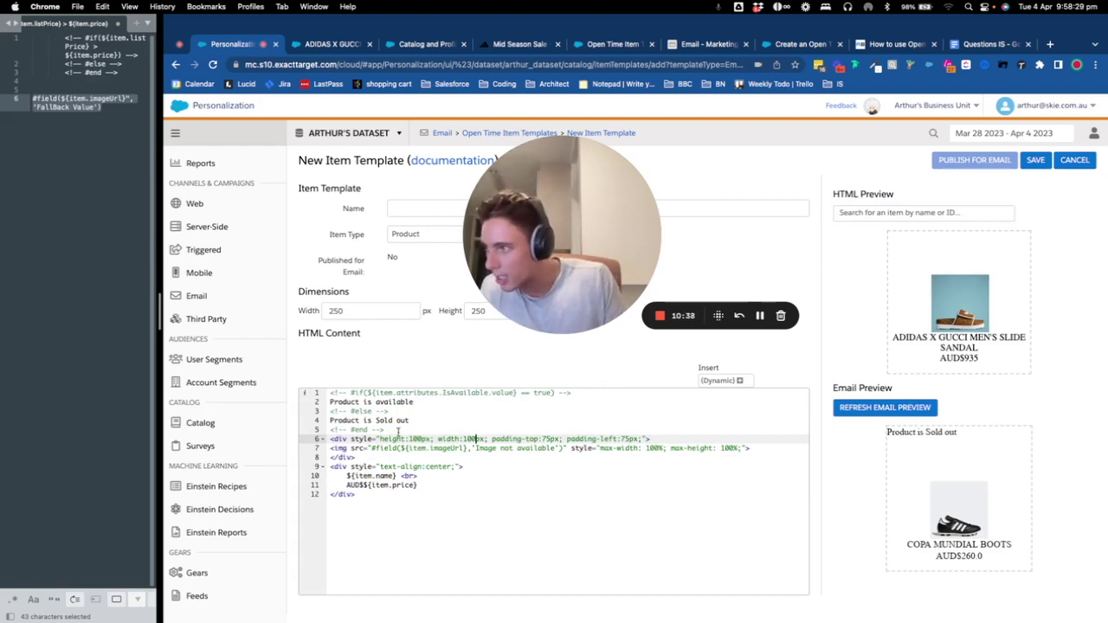
# Copy the whole IsAvailable #if/#else/#end block and paste the duplicate on a new line directly below it.
pyautogui.moveTo(398, 430); pyautogui.dragTo(317, 388)
pyautogui.press('super+c')
pyautogui.click(400, 427)
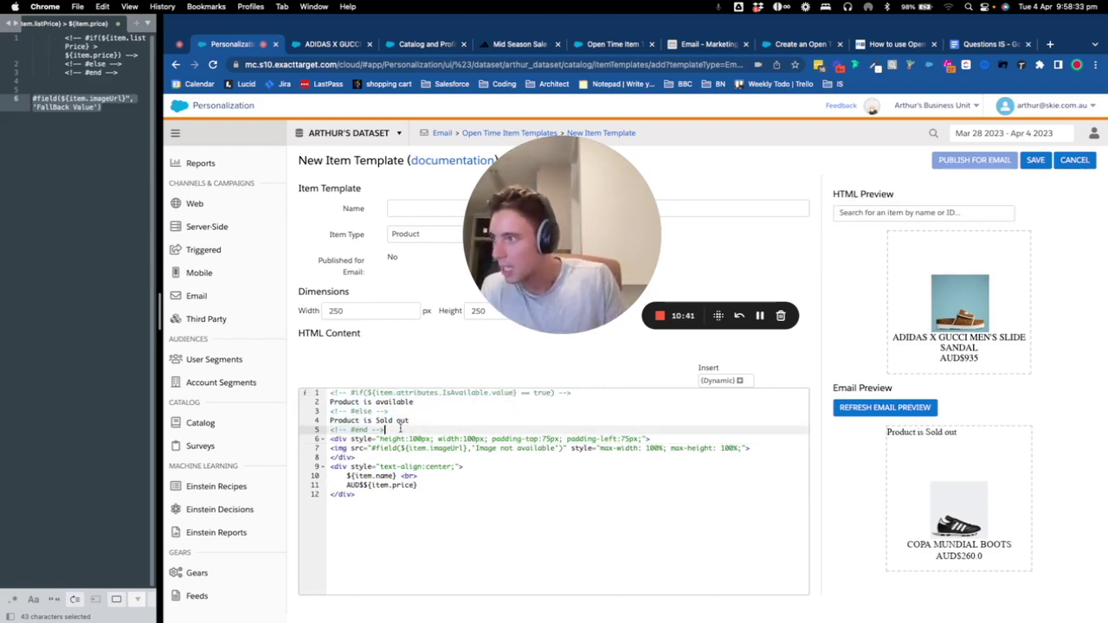
pyautogui.press('Return')
pyautogui.press('super+v')
# Delete the #else line and its 'Product is Sold out' text from the duplicated condition block.
pyautogui.press('Down')
pyautogui.press('Up')
pyautogui.press('Up')
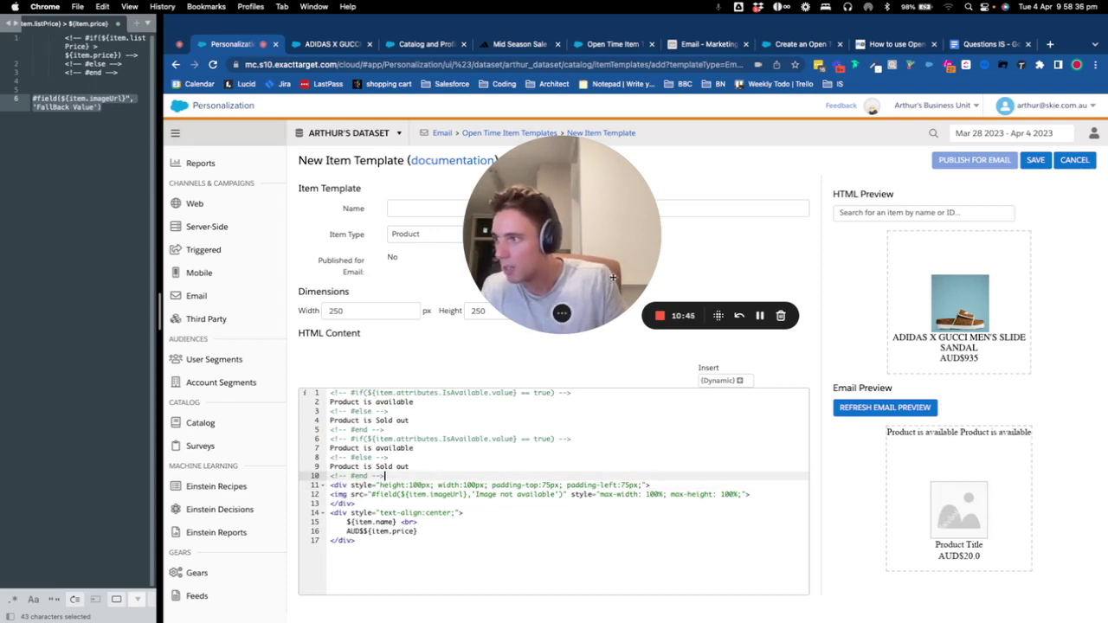
pyautogui.press('super+shift+Left')
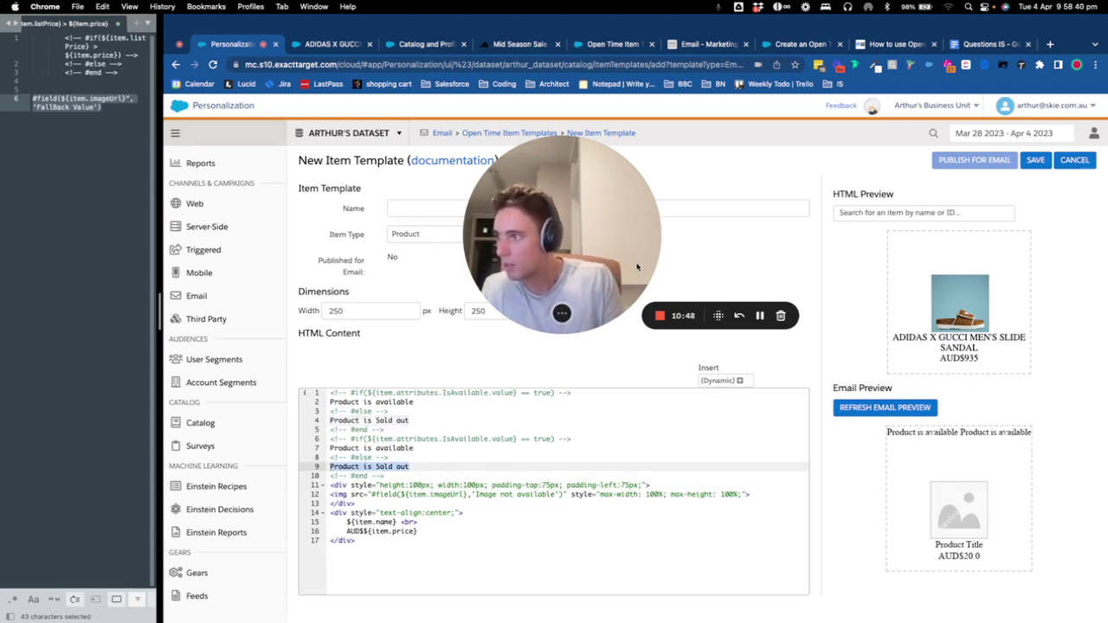
pyautogui.hotkey('shift', 'Up')
pyautogui.press('BackSpace')
pyautogui.press('BackSpace')
# Change the attribute in the duplicated #if condition to IsDiscounted.
pyautogui.press('Up')
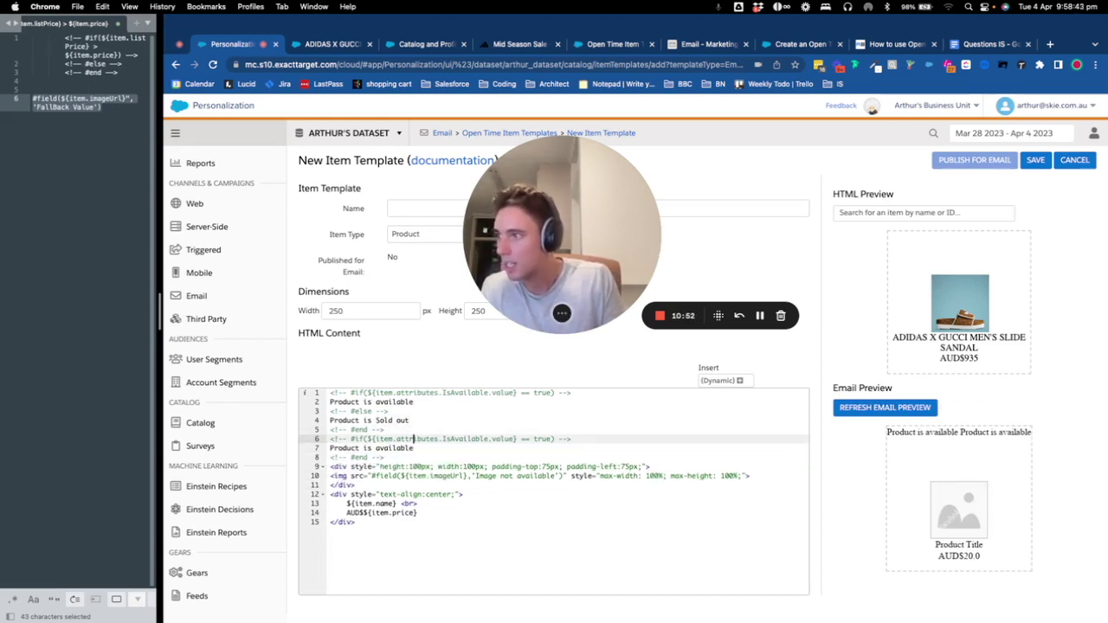
pyautogui.doubleClick(463, 439)
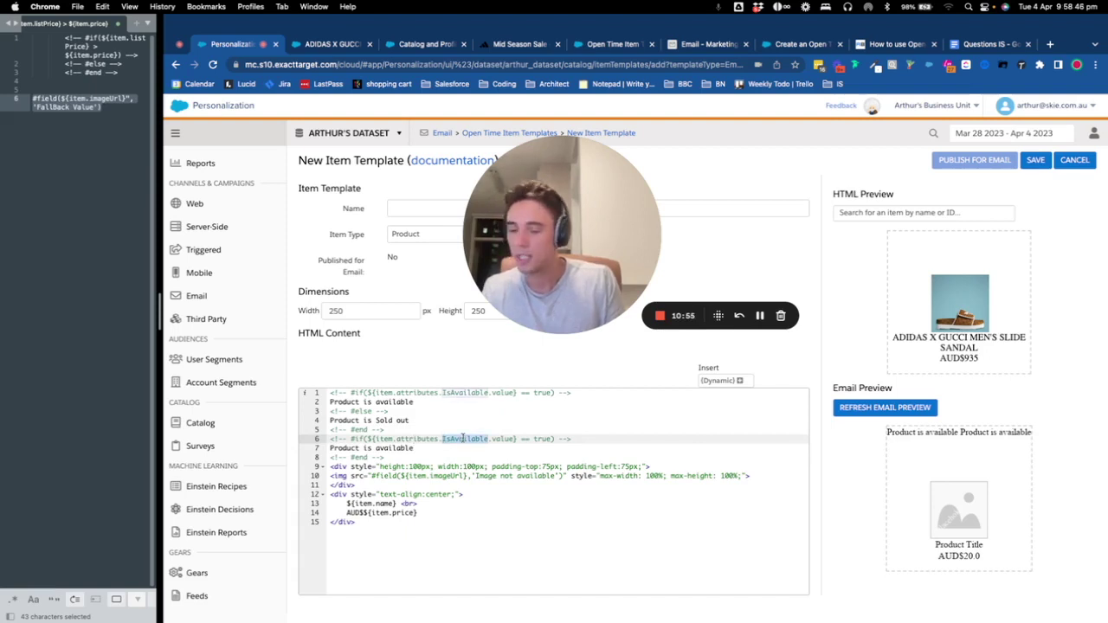
pyautogui.write('IsDiscounted')
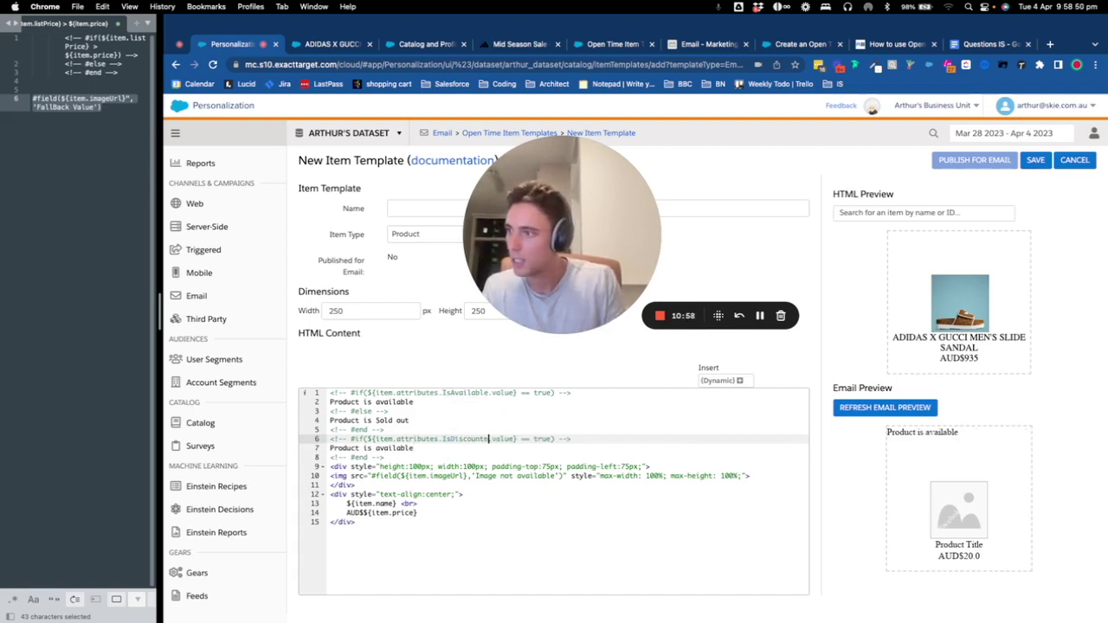
# Change the duplicated condition's text to 'Product is Discounted!!' and put a <br> tag in front of it.
pyautogui.press('Down')
pyautogui.moveTo(414, 447); pyautogui.dragTo(375, 448)
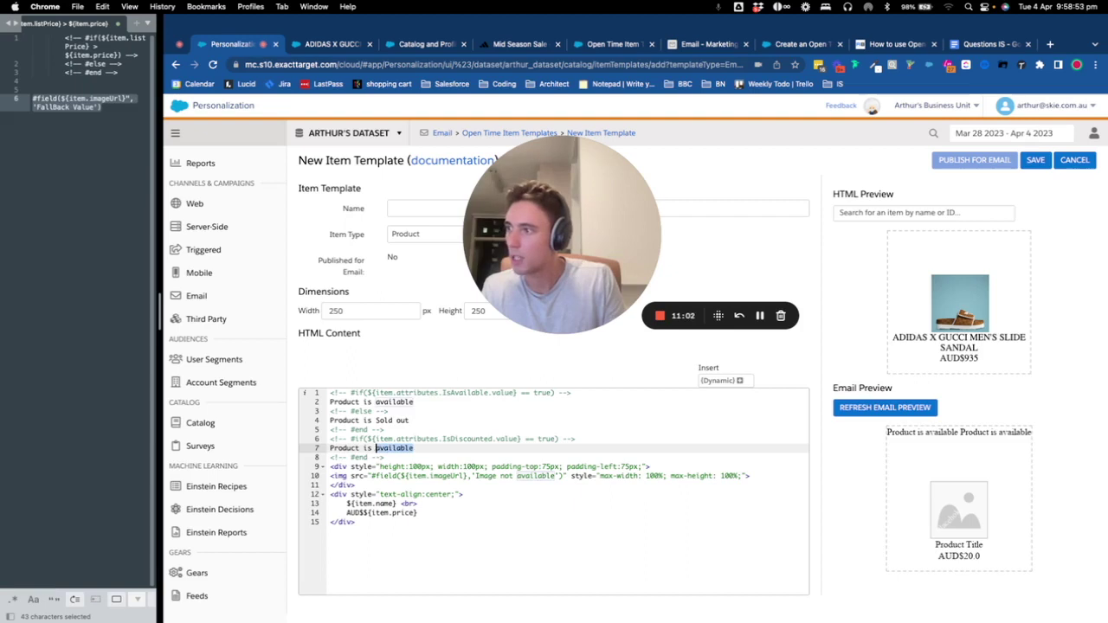
pyautogui.write('in')
pyautogui.press('BackSpace')
pyautogui.press('BackSpace')
pyautogui.write('Discounted!!')
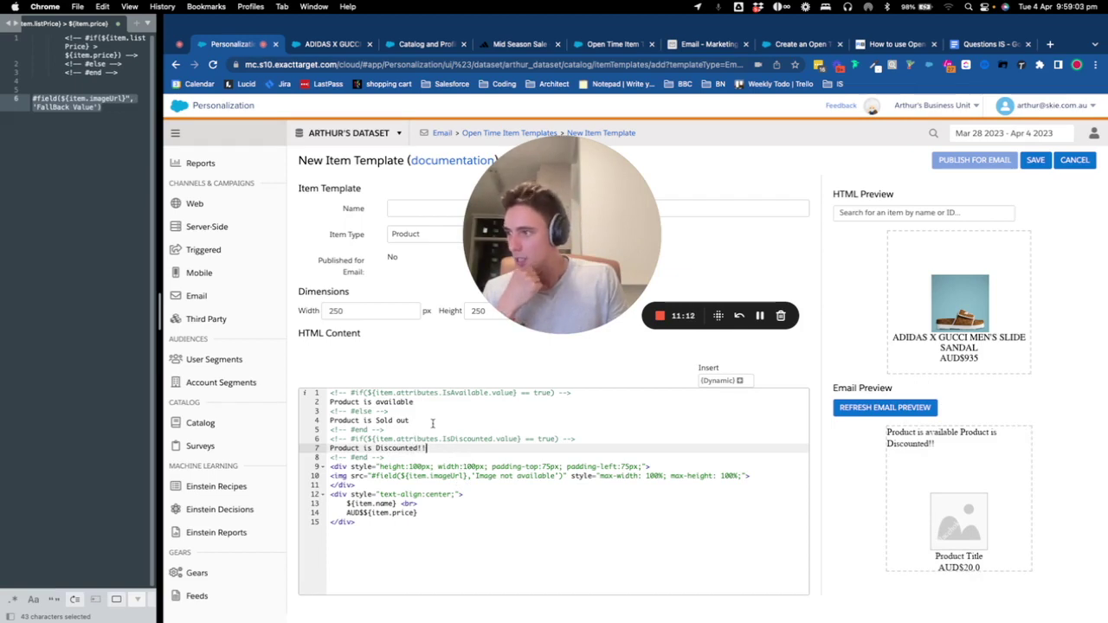
pyautogui.click(330, 449)
pyautogui.write('<br>')
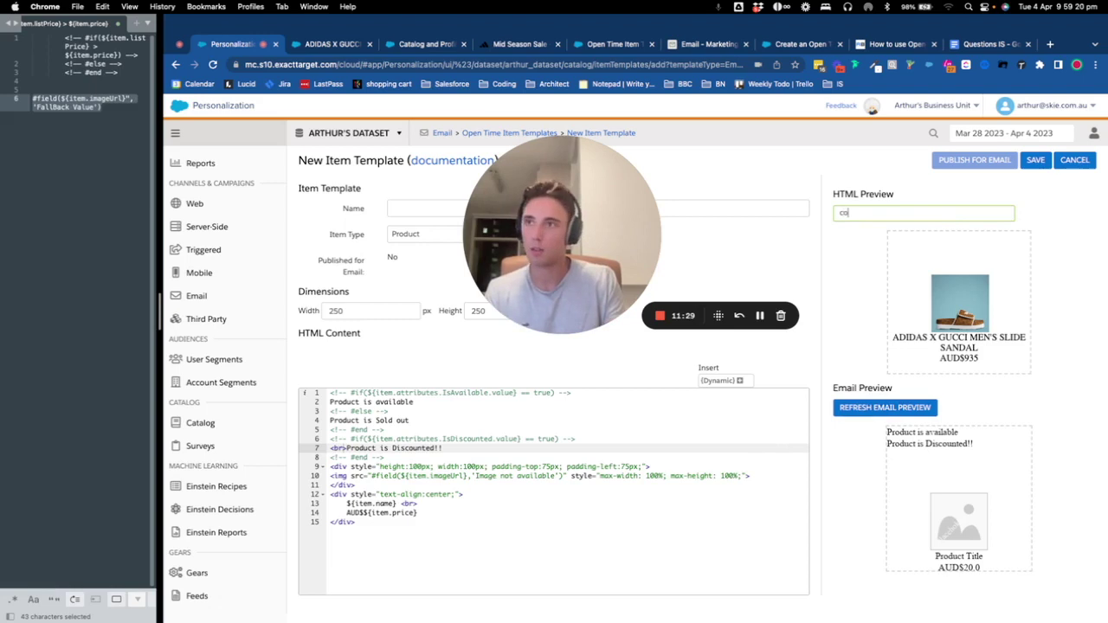
# Refresh the email preview for COPA MUNDIAL BOOTS and for the ADIDAS X GUCCI men's slide sandal.
pyautogui.click(883, 238)
pyautogui.click(878, 409)
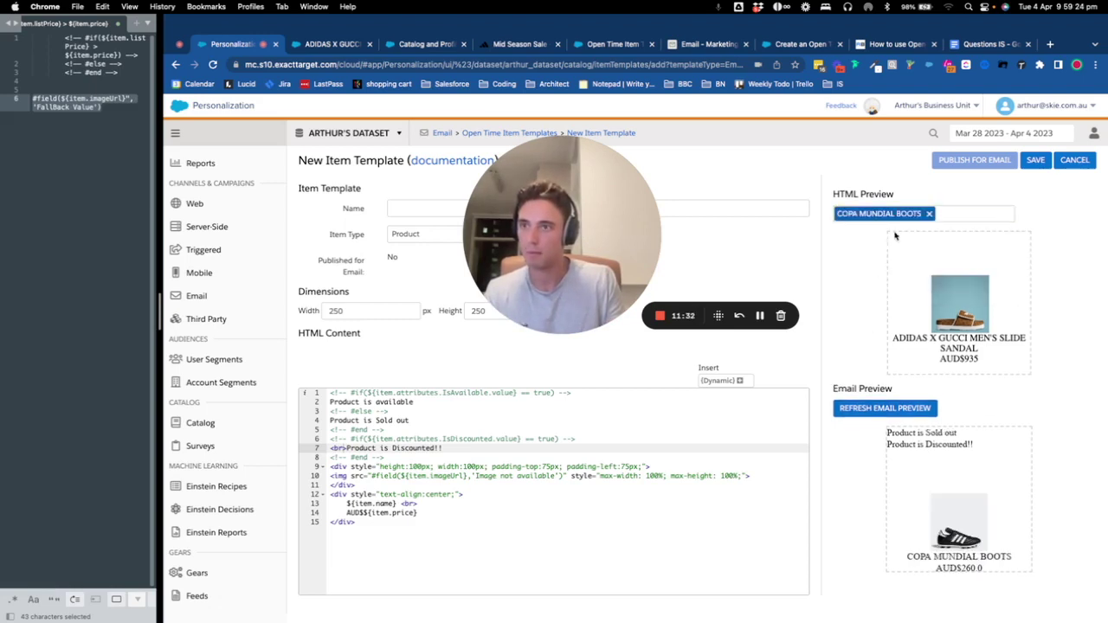
pyautogui.click(928, 213)
pyautogui.click(910, 242)
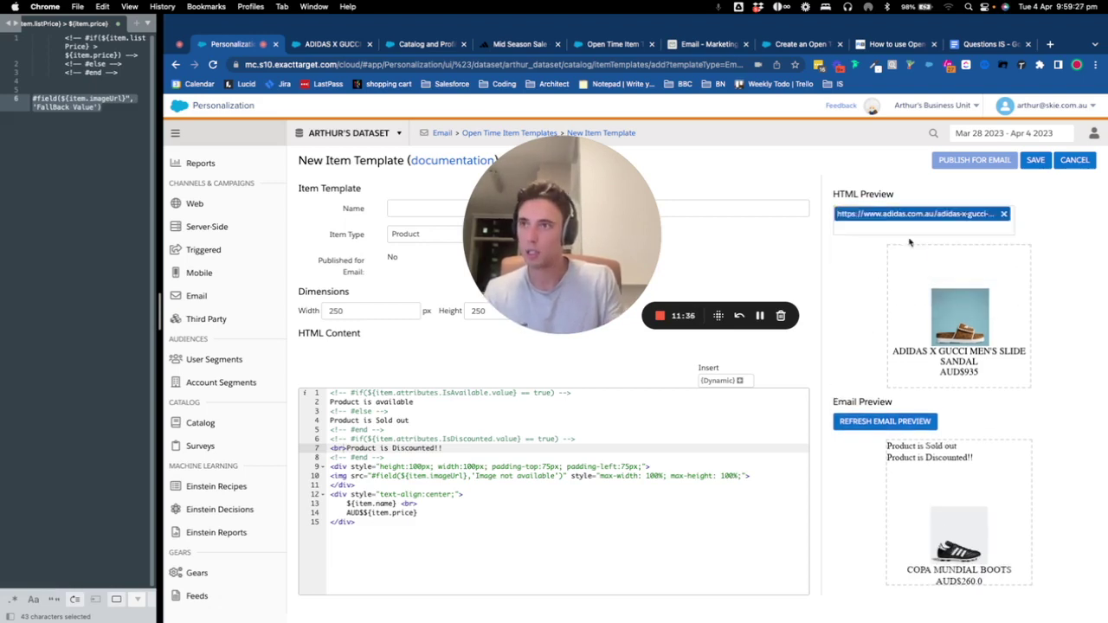
pyautogui.click(875, 423)
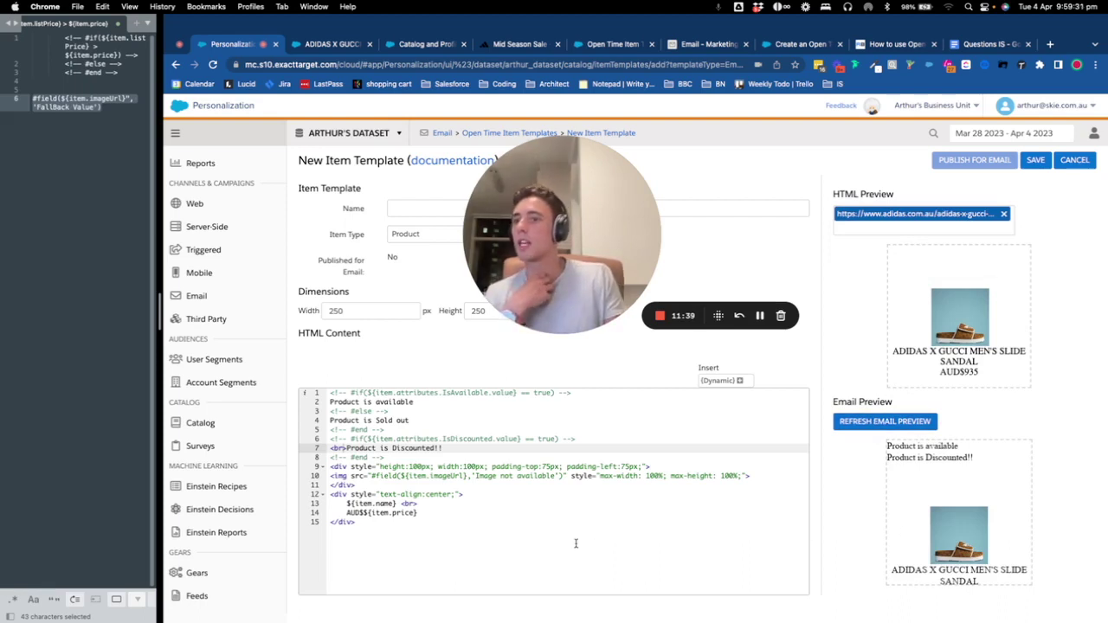
# Name the item template X_Product_Shoes and publish it for email.
pyautogui.moveTo(415, 556); pyautogui.dragTo(320, 344)
pyautogui.moveTo(566, 197); pyautogui.dragTo(685, 305)
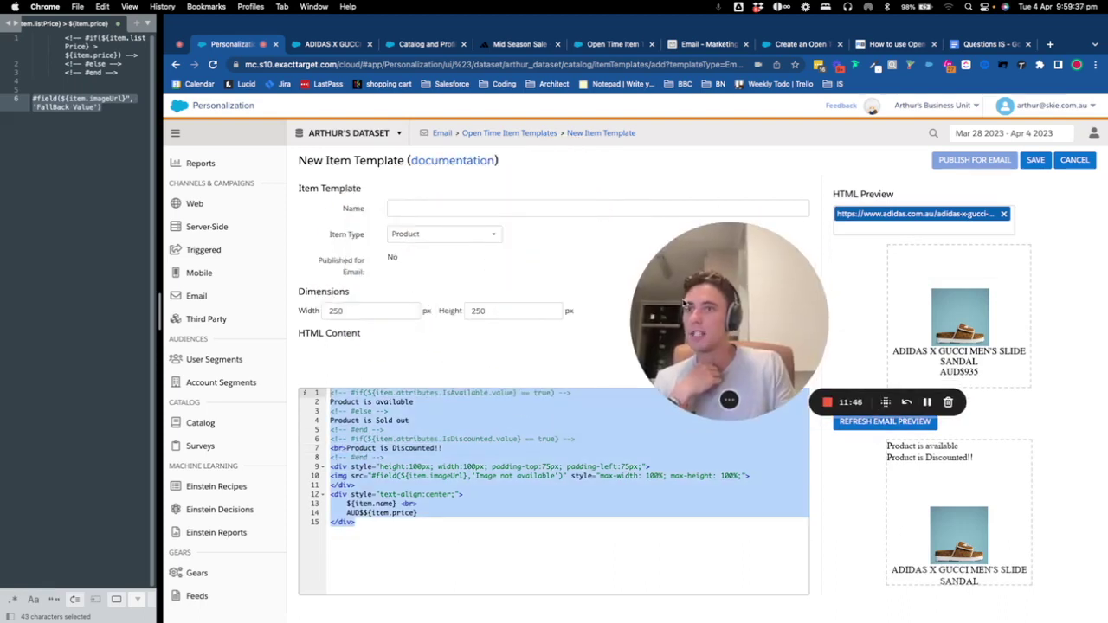
pyautogui.click(1037, 162)
pyautogui.click(740, 167)
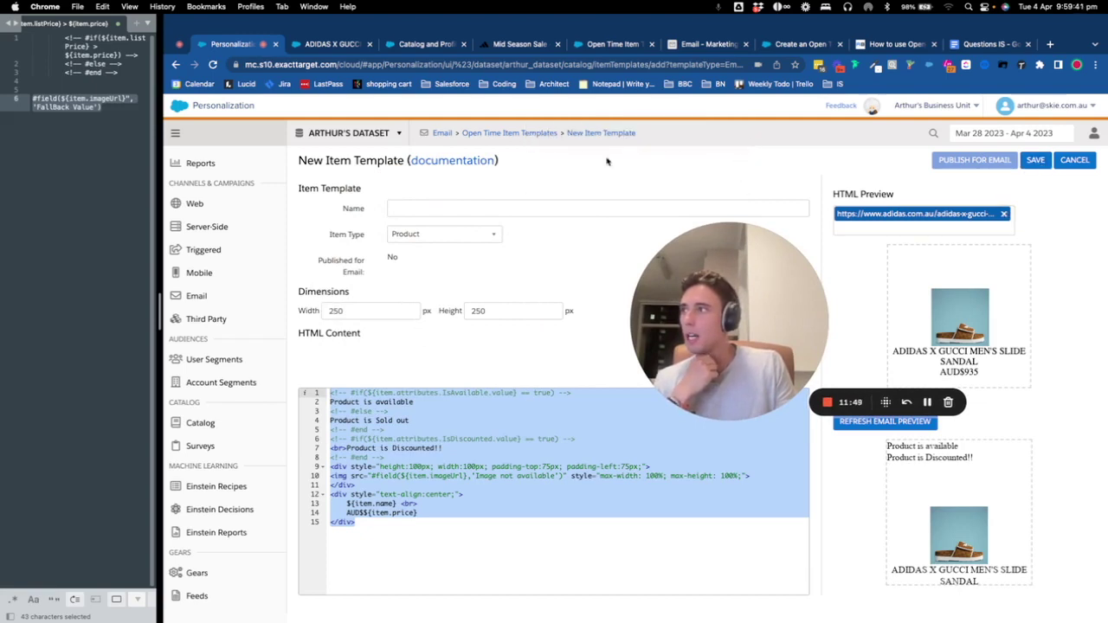
pyautogui.click(413, 212)
pyautogui.write('X_Product_Shoes')
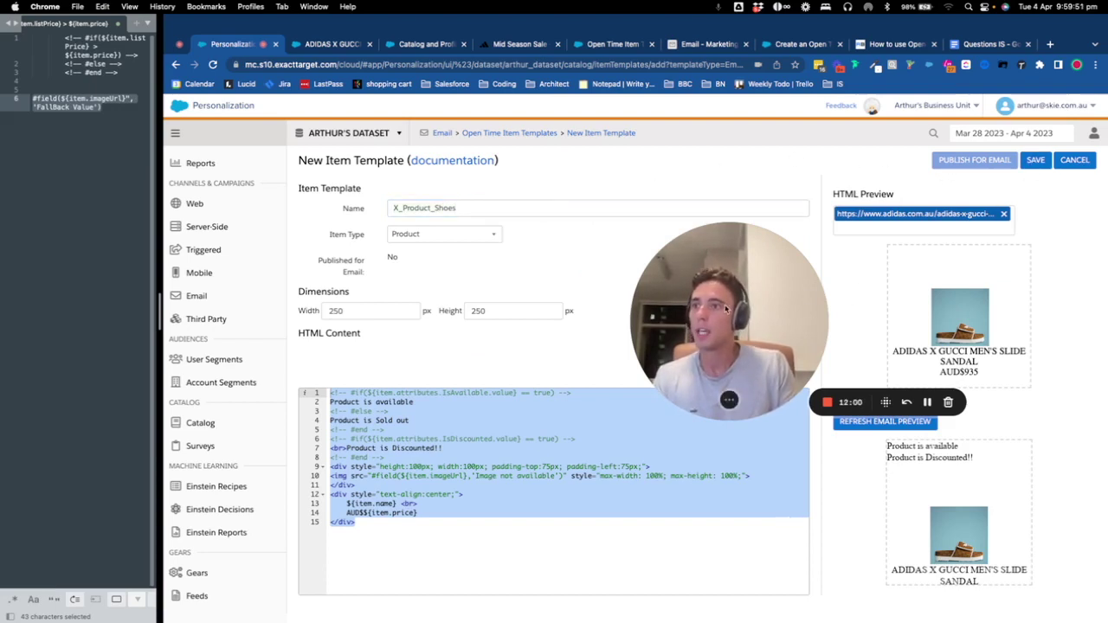
pyautogui.click(949, 161)
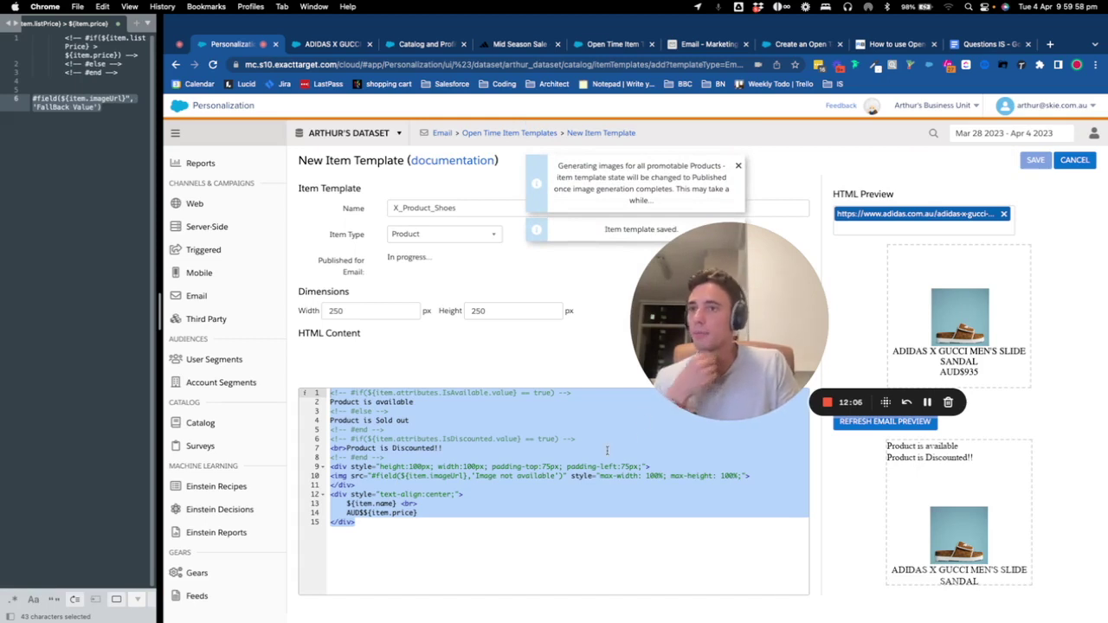
# Create a new Einstein recipe named X_Product_Shoes_Recipe.
pyautogui.moveTo(221, 522)
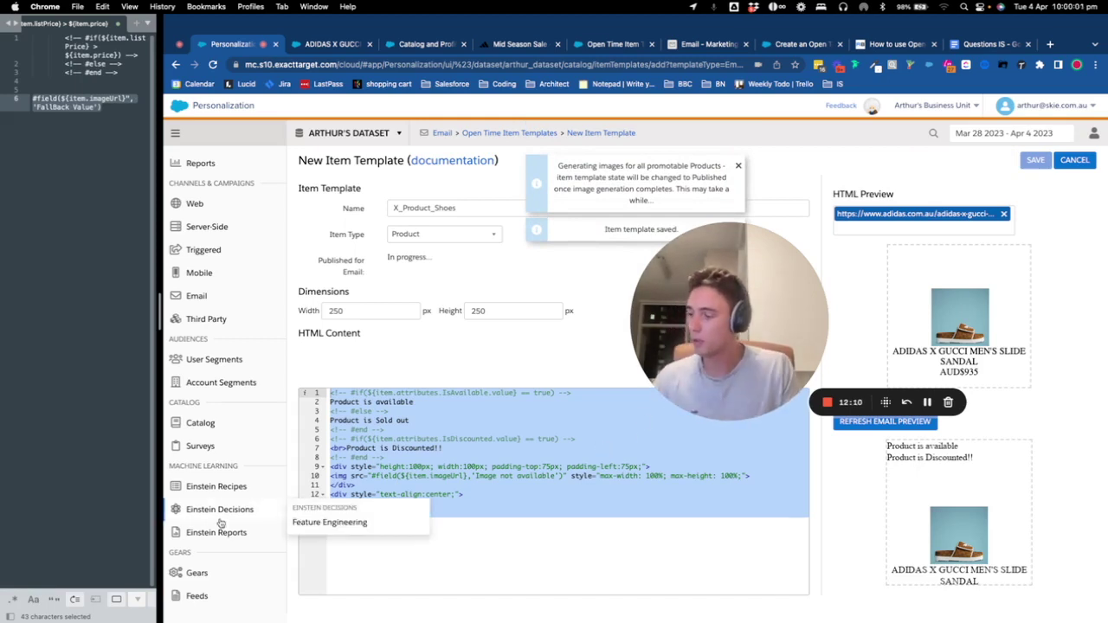
pyautogui.click(224, 486)
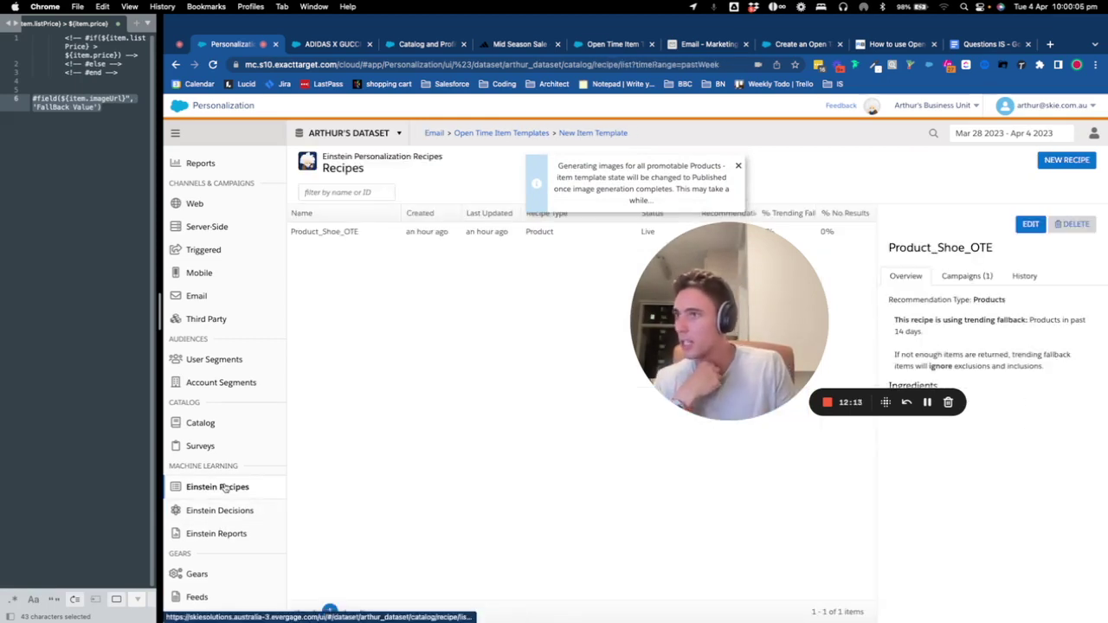
pyautogui.click(1066, 159)
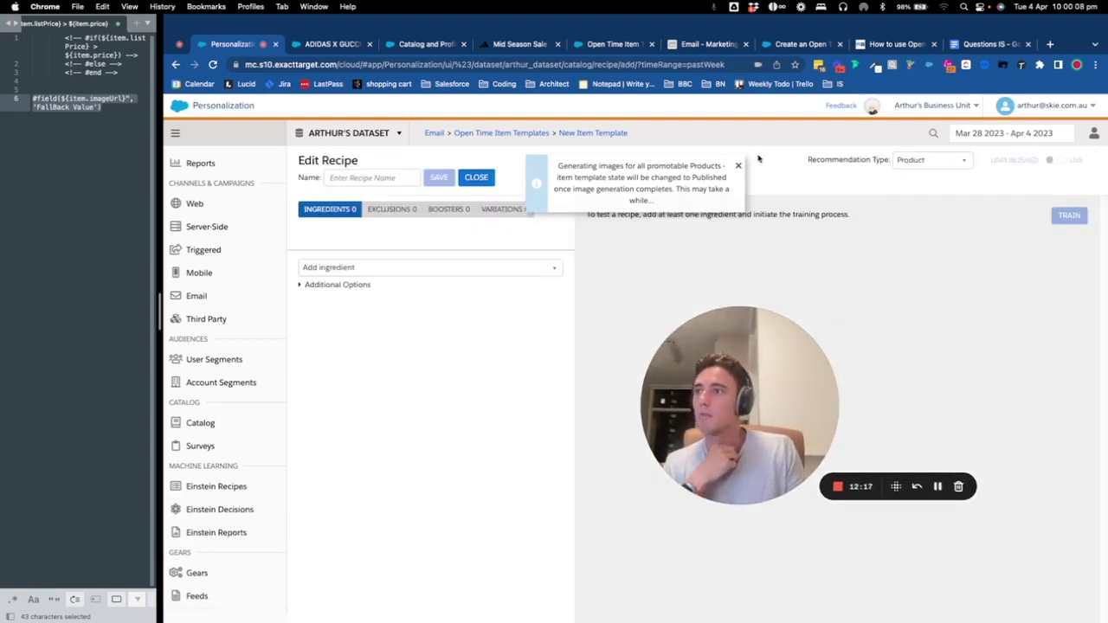
pyautogui.click(364, 178)
pyautogui.write('X_Product_Shoes')
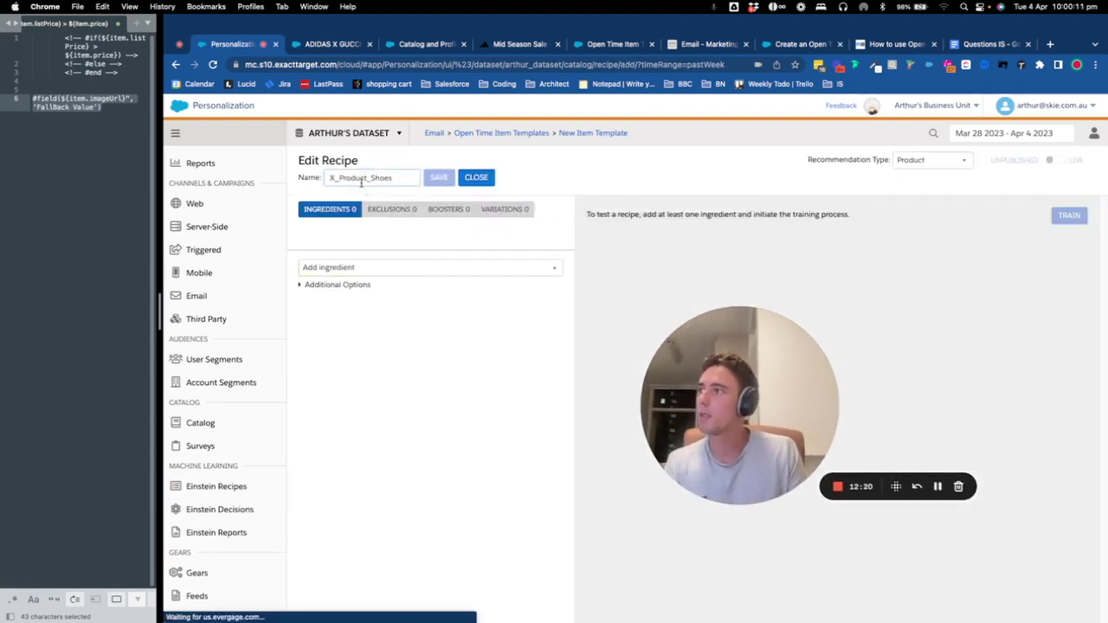
pyautogui.write('_Recipe')
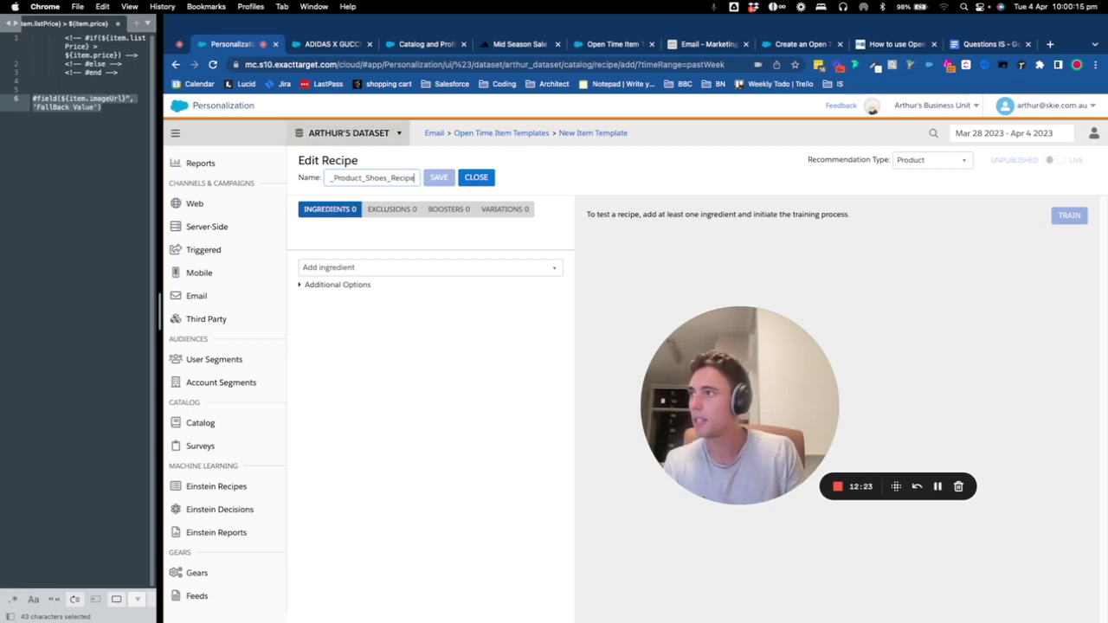
# Add the Any Eligible Item ingredient to the recipe and save it.
pyautogui.click(378, 270)
pyautogui.scroll(-3, 398, 359)
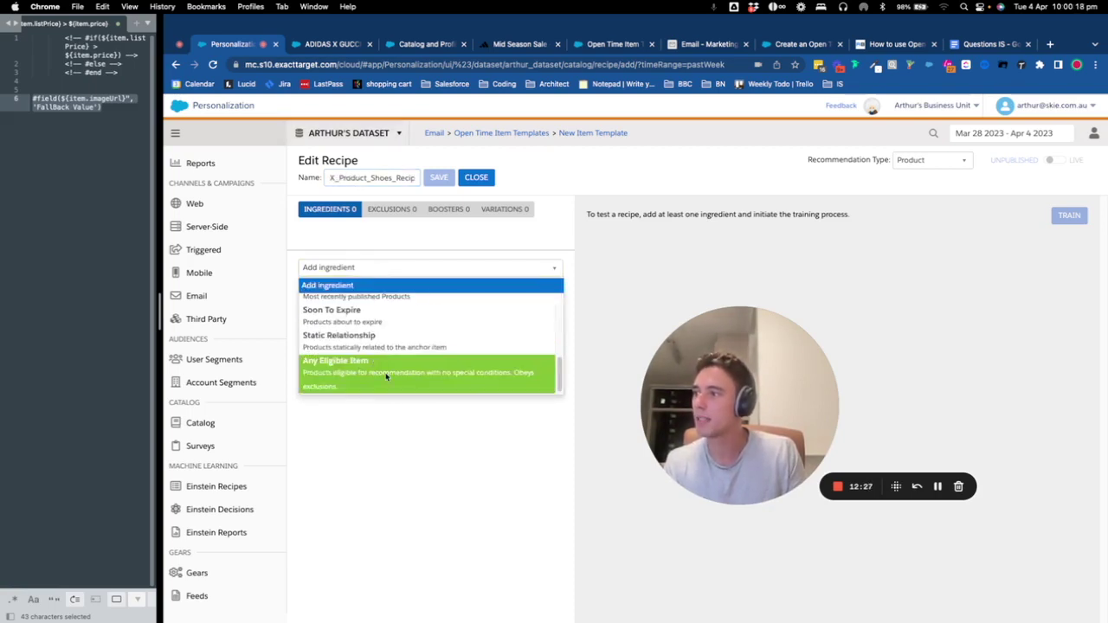
pyautogui.click(398, 365)
pyautogui.click(354, 303)
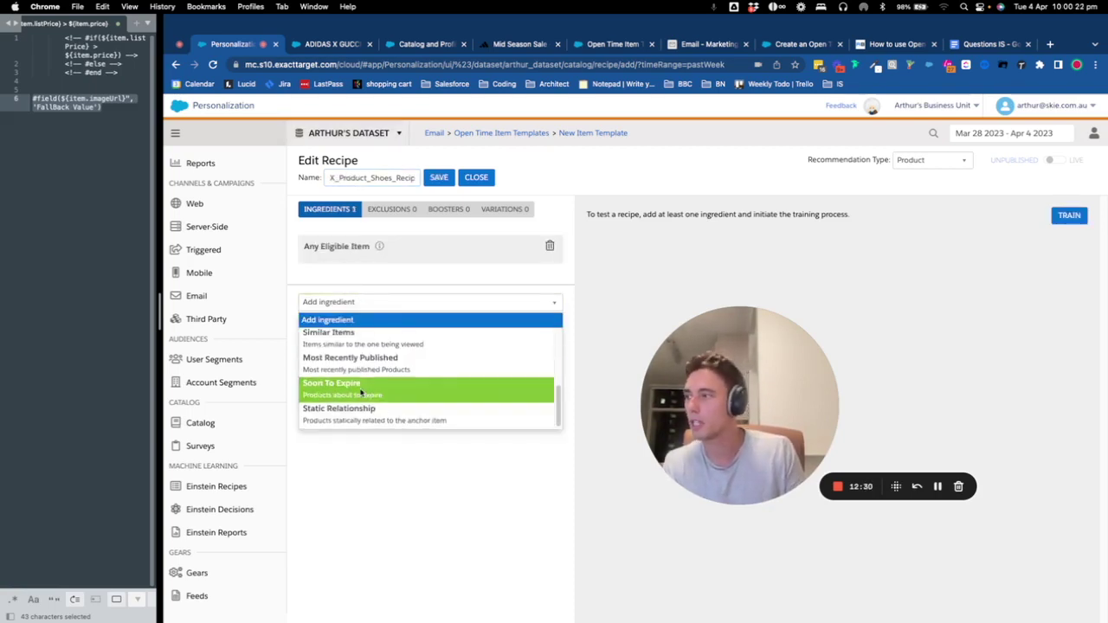
pyautogui.click(386, 265)
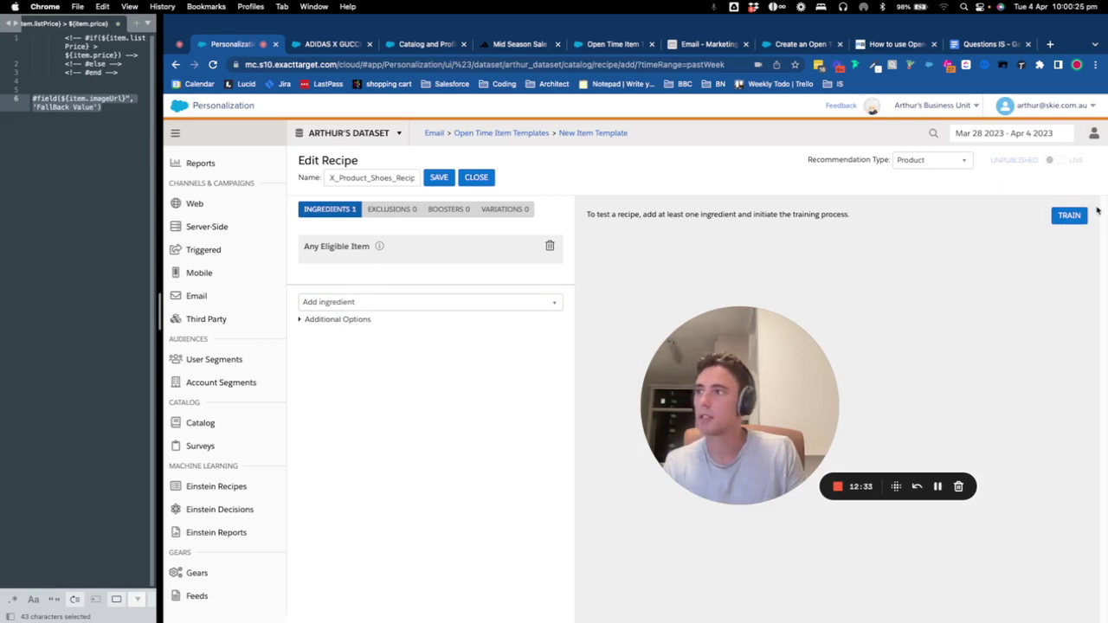
pyautogui.click(439, 177)
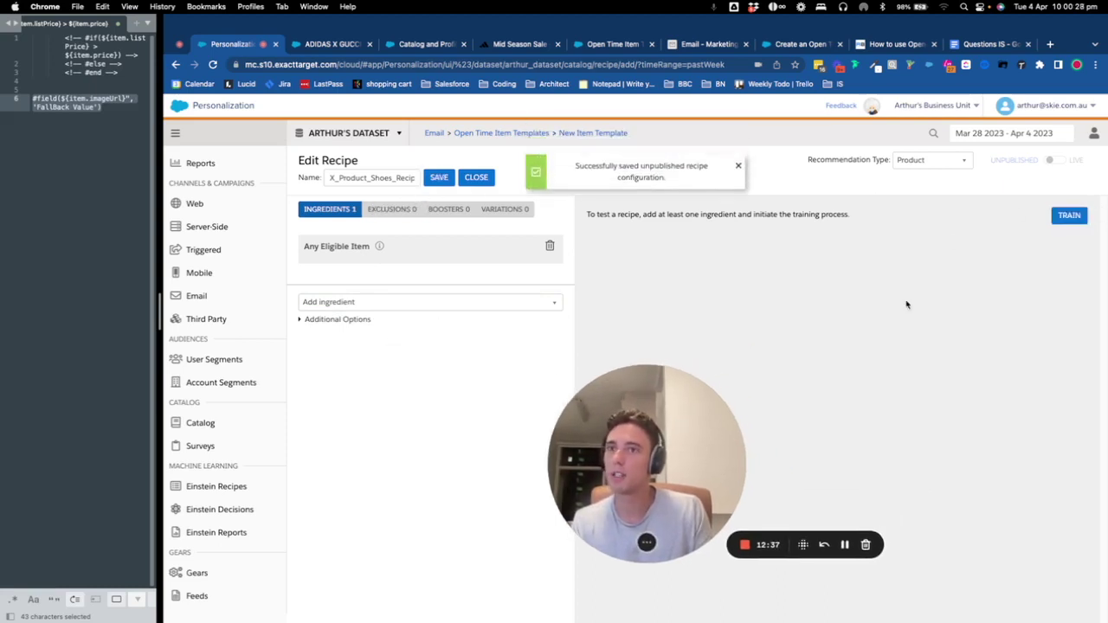
# Train and publish the recipe, opening and closing the Sample Test Group simulation in between.
pyautogui.click(1058, 214)
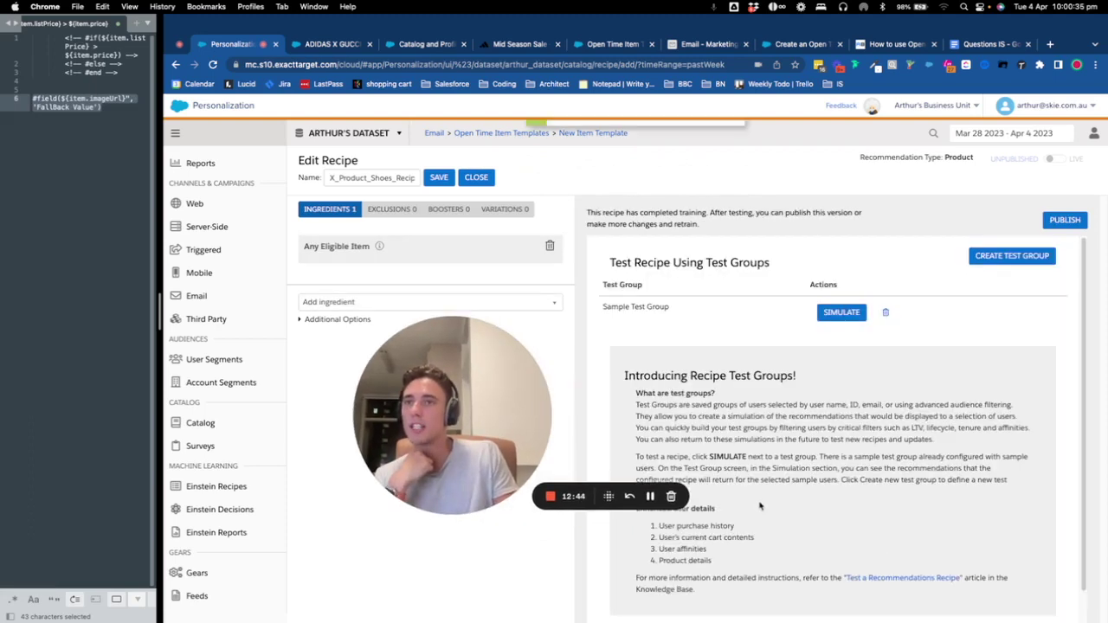
pyautogui.click(841, 312)
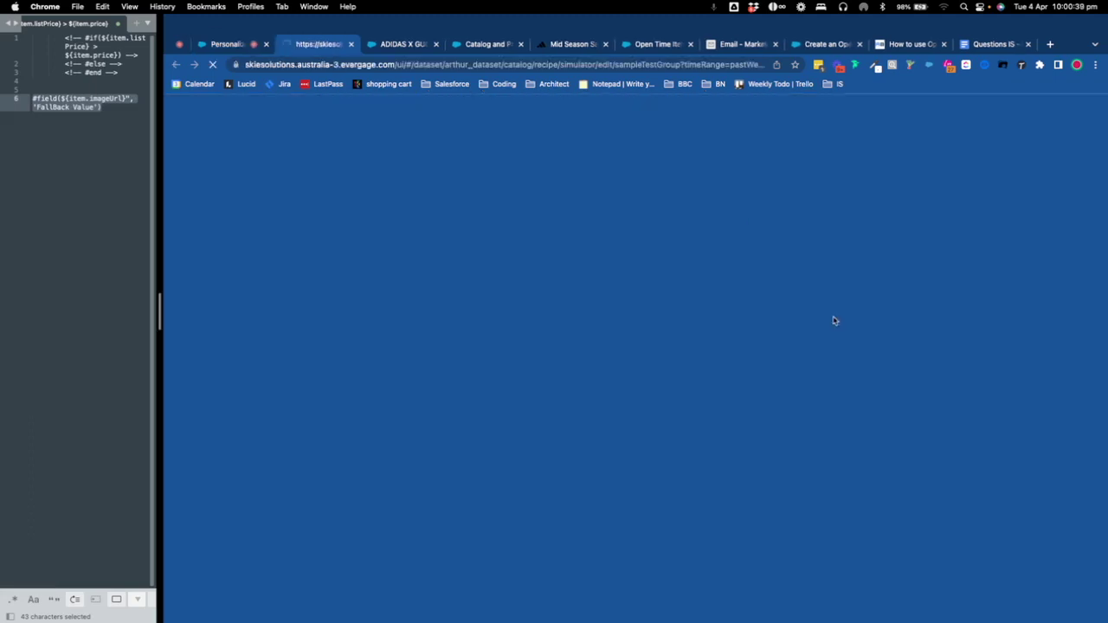
pyautogui.click(350, 44)
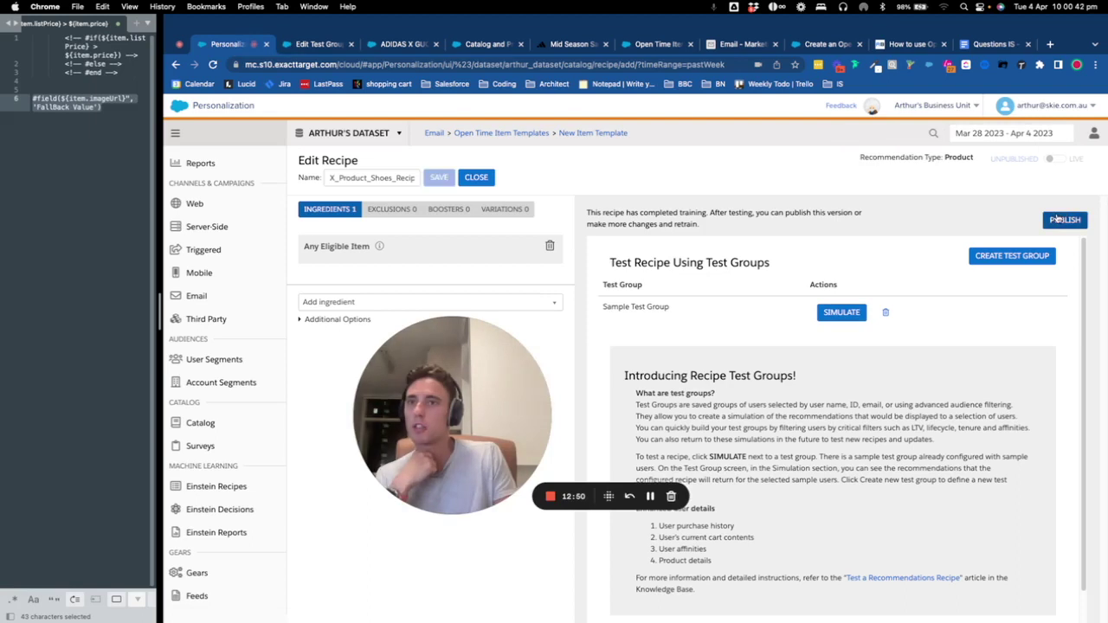
pyautogui.moveTo(423, 425); pyautogui.dragTo(669, 425)
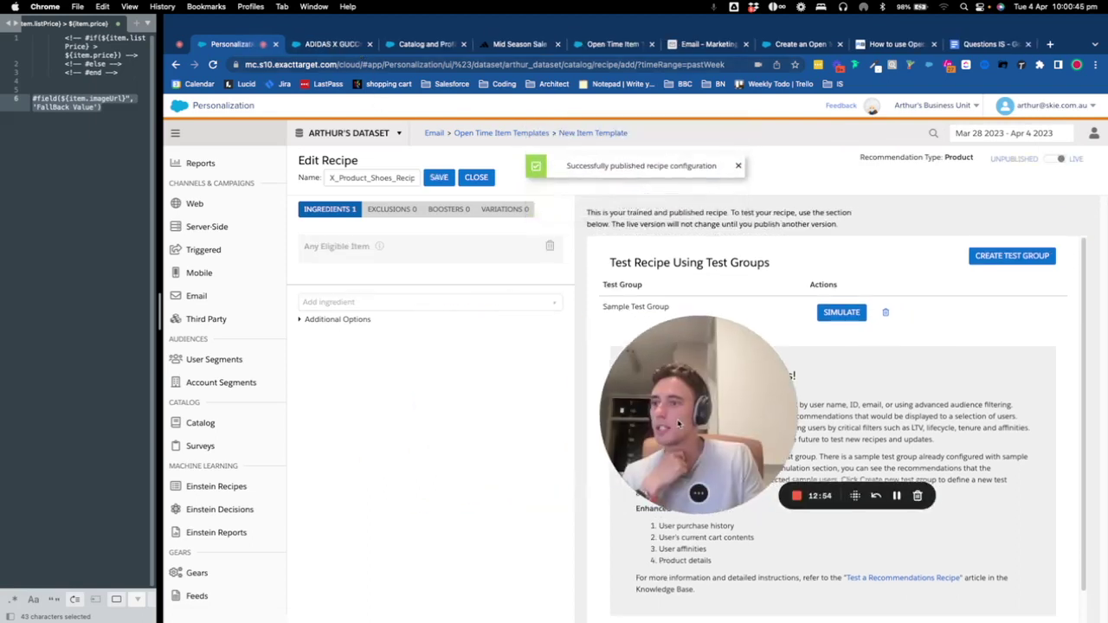
# Create a new Open Time Email campaign.
pyautogui.scroll(-1, 848, 349)
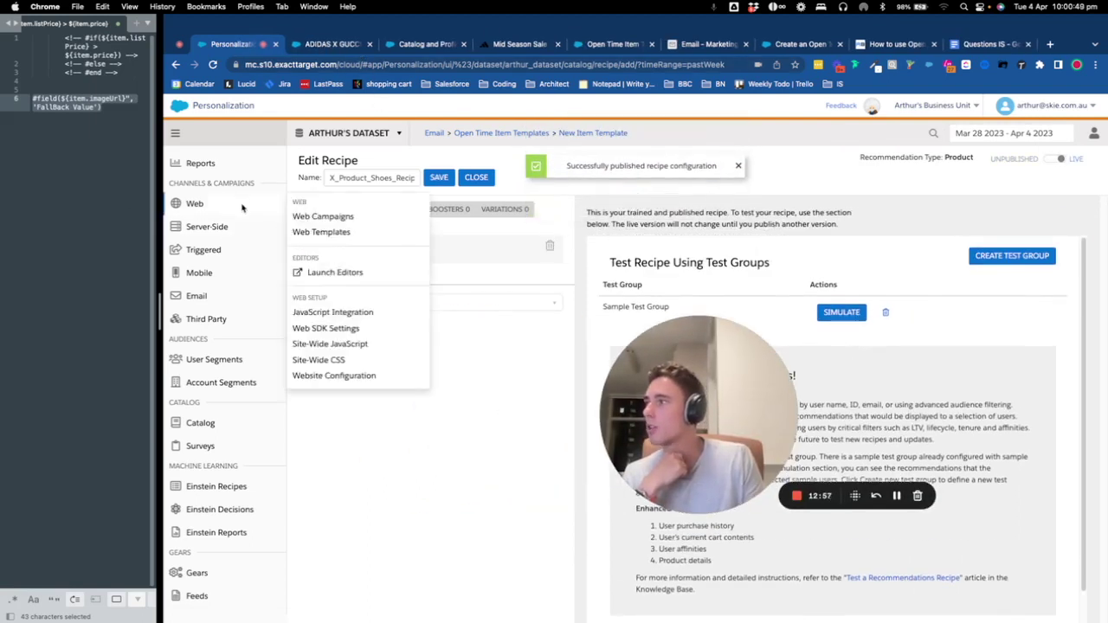
pyautogui.moveTo(236, 229)
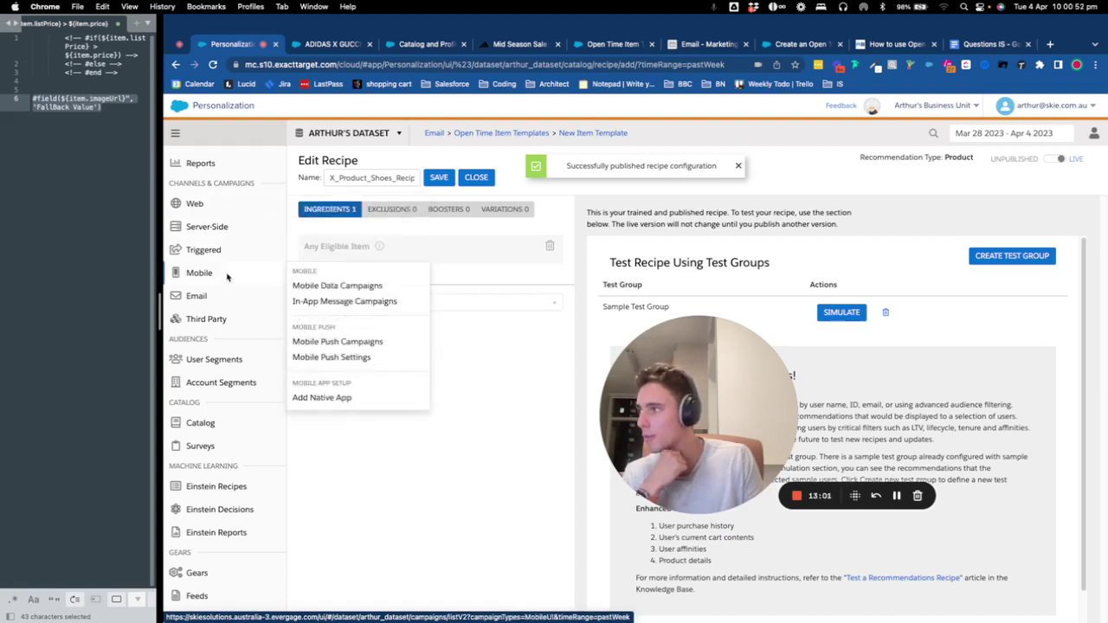
pyautogui.moveTo(257, 296)
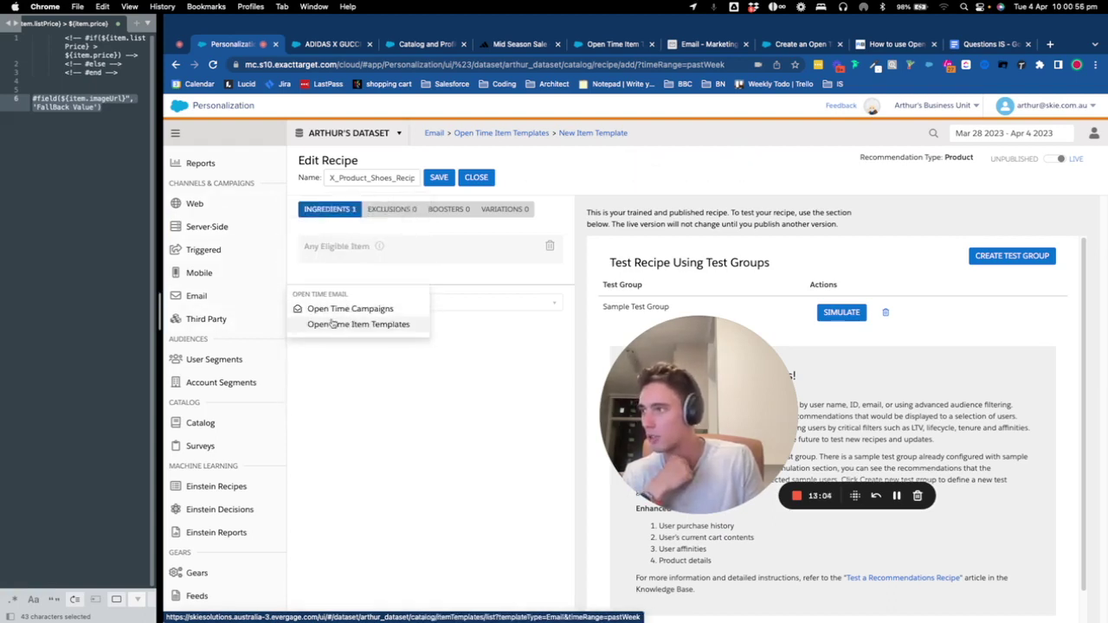
pyautogui.click(359, 309)
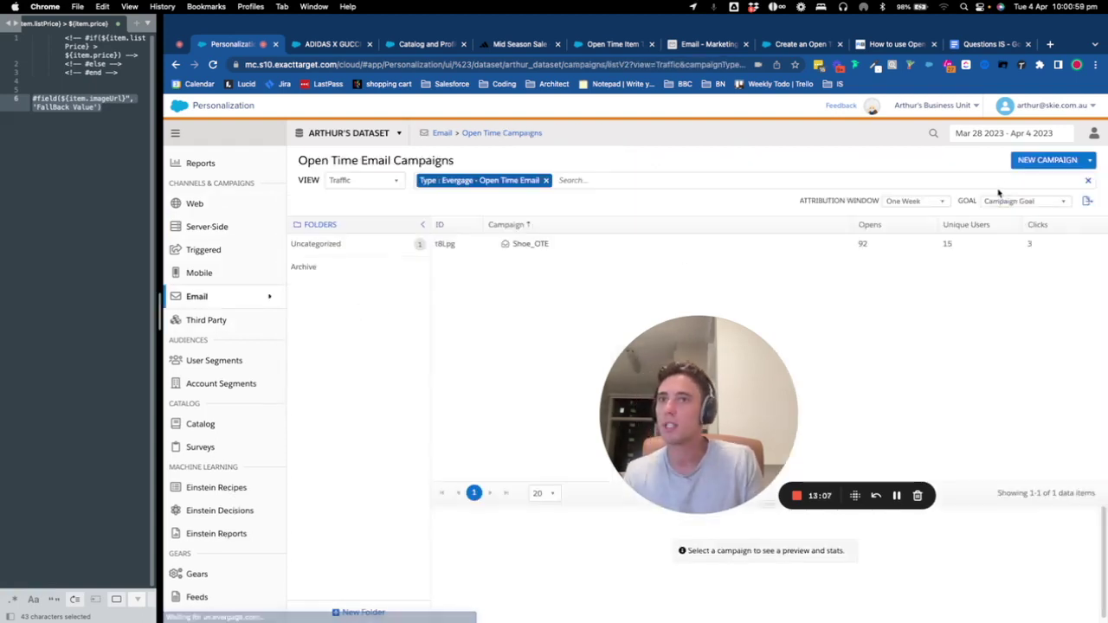
pyautogui.click(1016, 159)
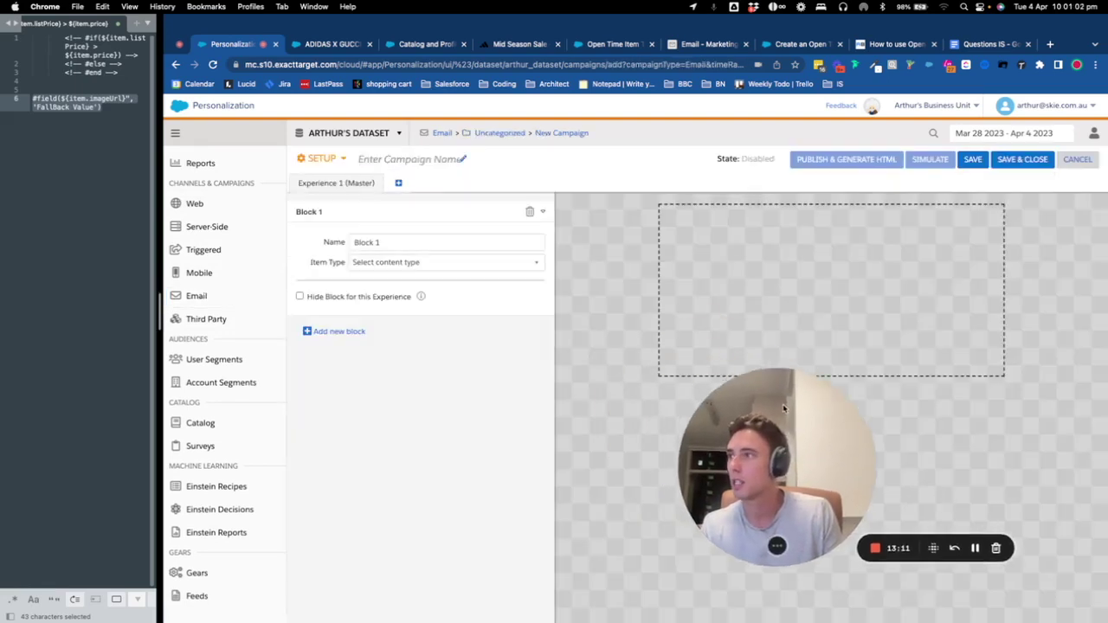
# Name both the campaign and its first block X_Product_Shoes and set the block's item type to Product.
pyautogui.click(449, 159)
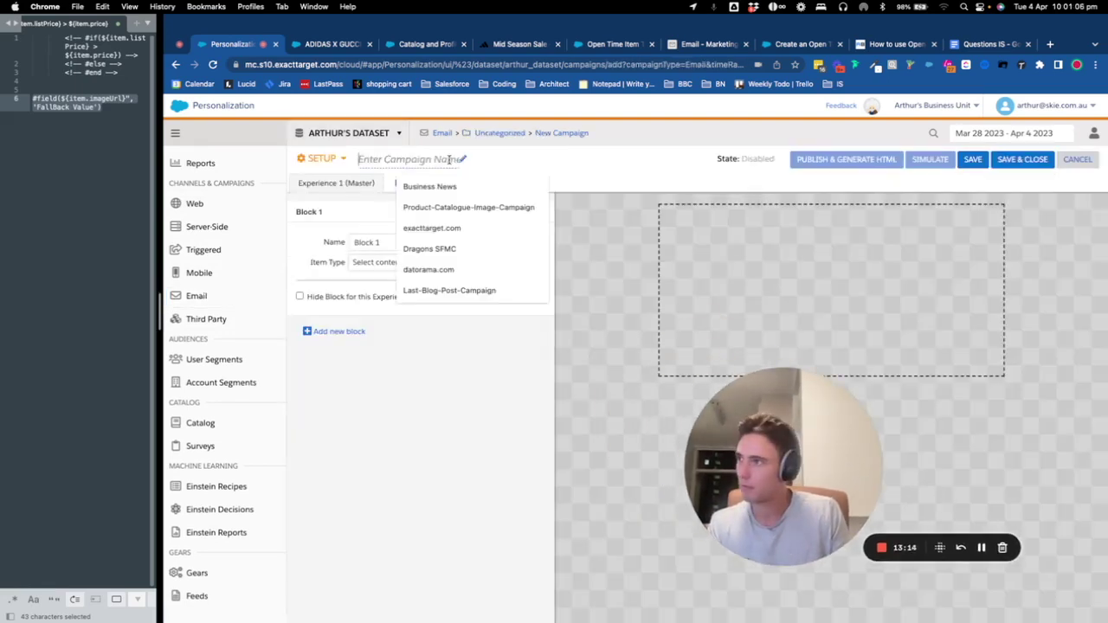
pyautogui.write('X_Product_Shoes')
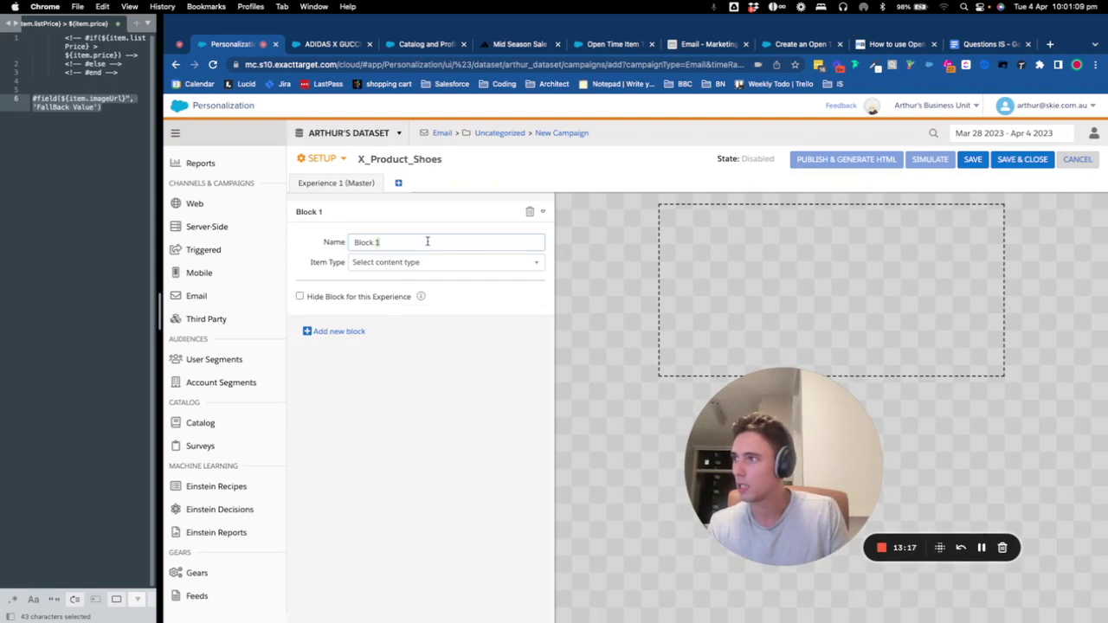
pyautogui.write('X_Product_Shoes')
pyautogui.click(445, 262)
pyautogui.click(407, 303)
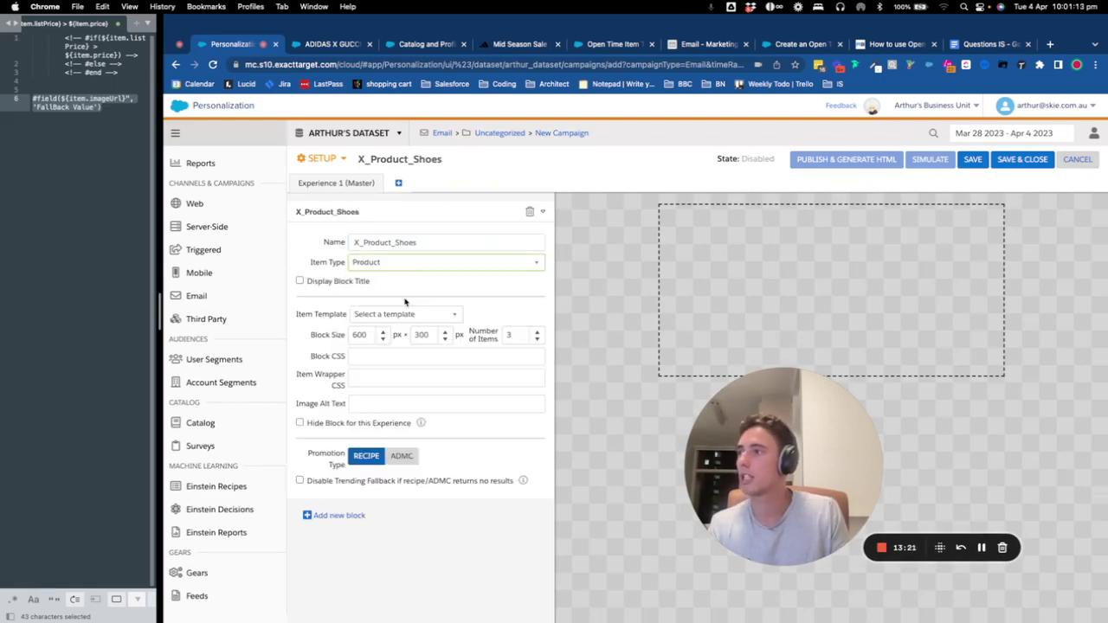
# Apply the X_Product_Shoes item template to the block and set the number of items to 4.
pyautogui.click(377, 313)
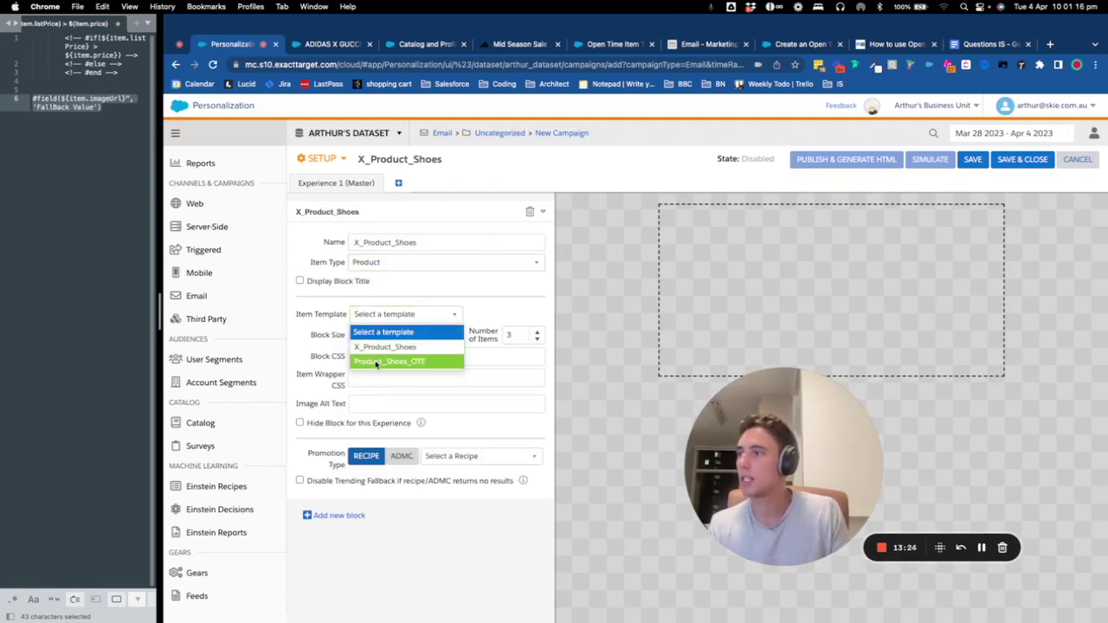
pyautogui.click(389, 361)
pyautogui.click(387, 316)
pyautogui.click(382, 347)
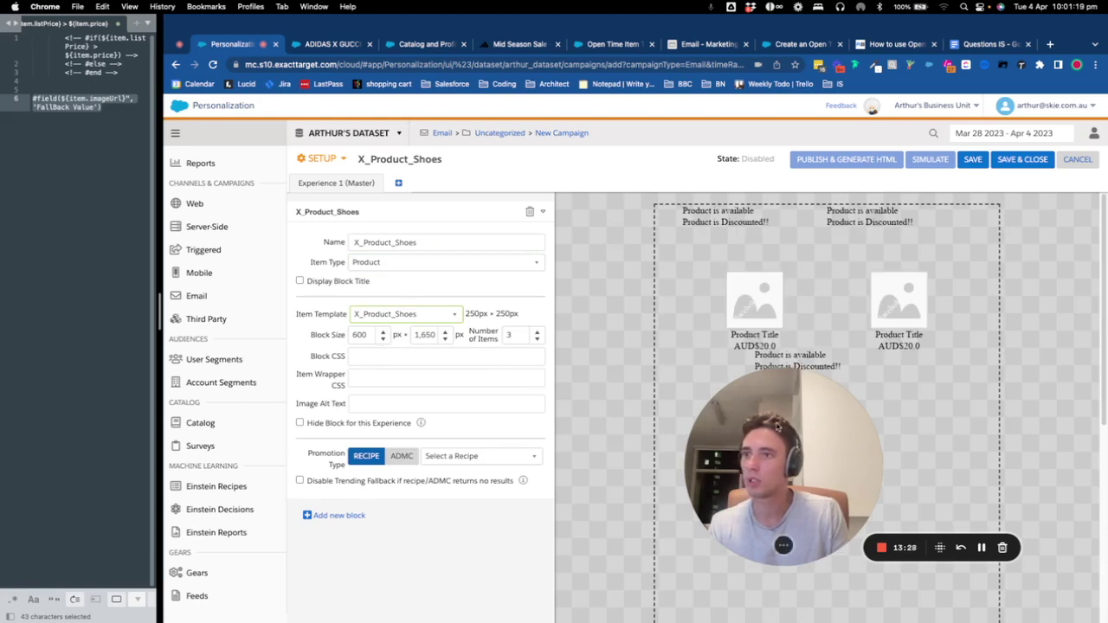
pyautogui.click(536, 331)
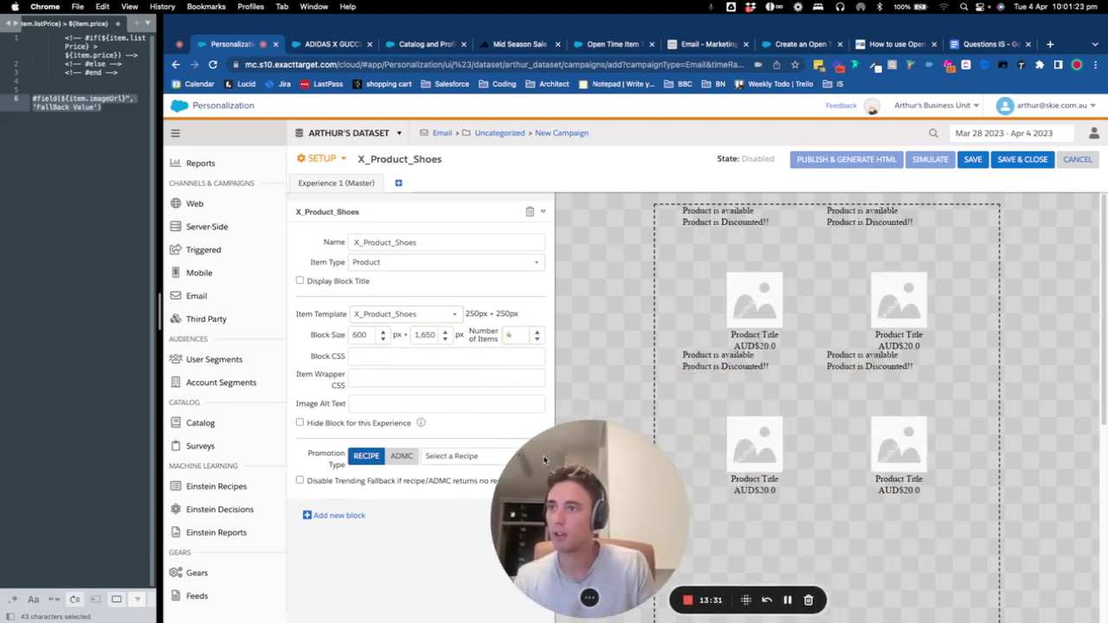
pyautogui.moveTo(543, 459); pyautogui.dragTo(694, 379)
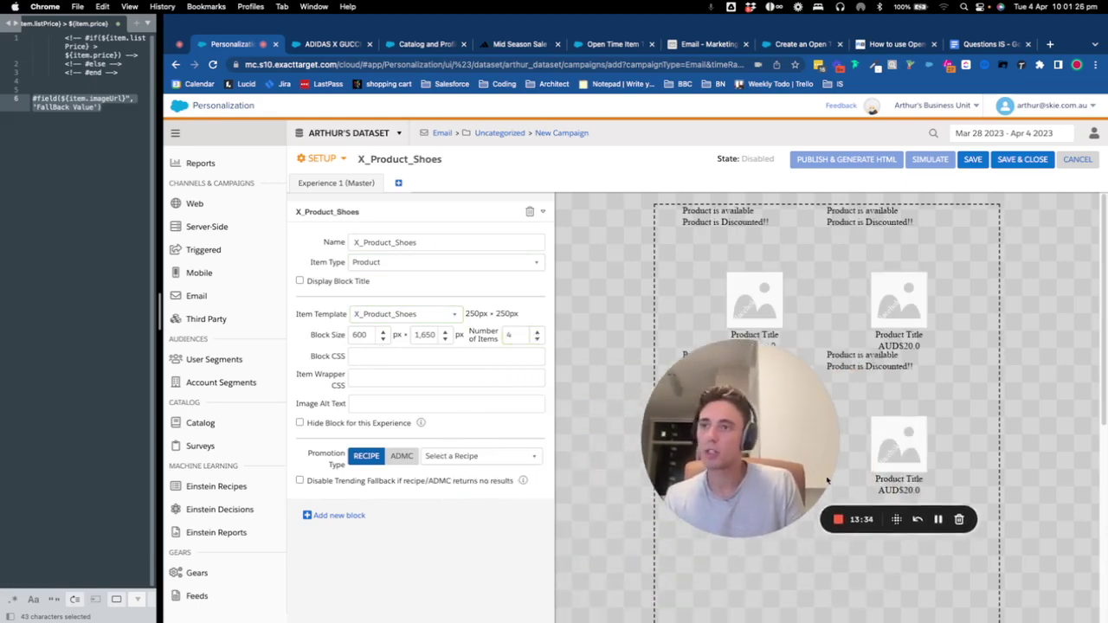
# Assign the X_Product_Shoes_Recipe recipe to the block and save the campaign.
pyautogui.click(480, 455)
pyautogui.click(471, 490)
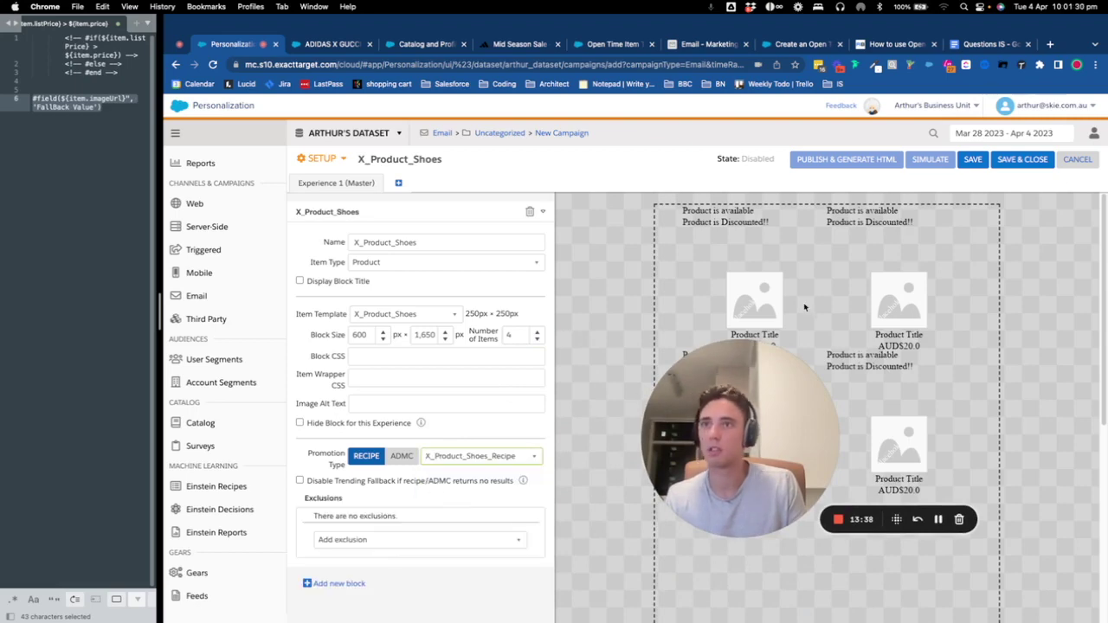
pyautogui.click(973, 161)
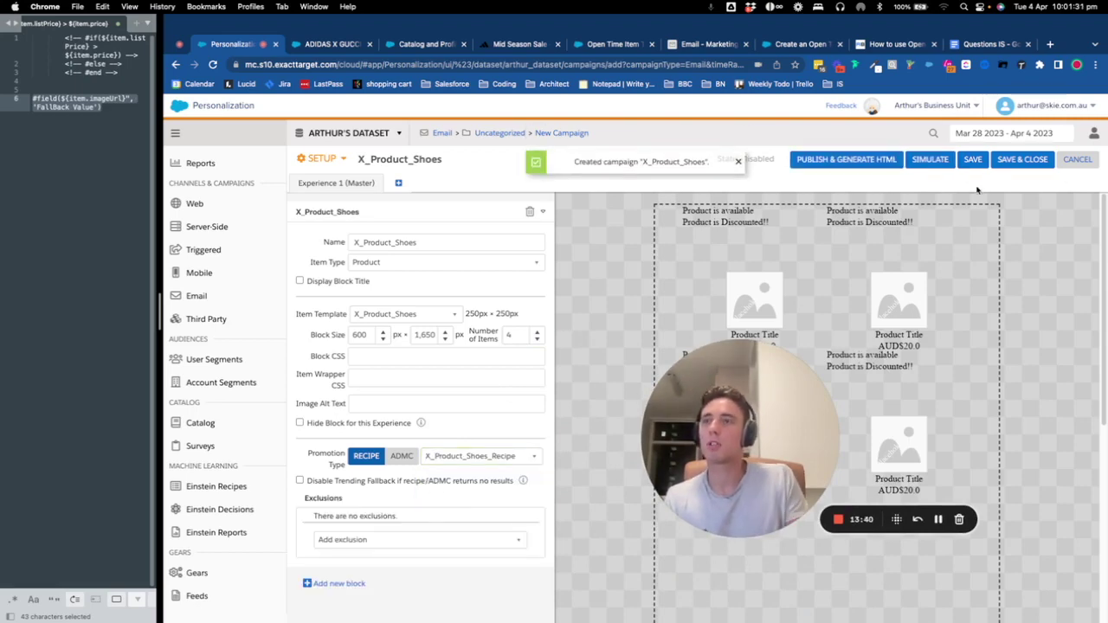
# Simulate the campaign to check the product text and images for a test user, then close the simulation.
pyautogui.click(927, 161)
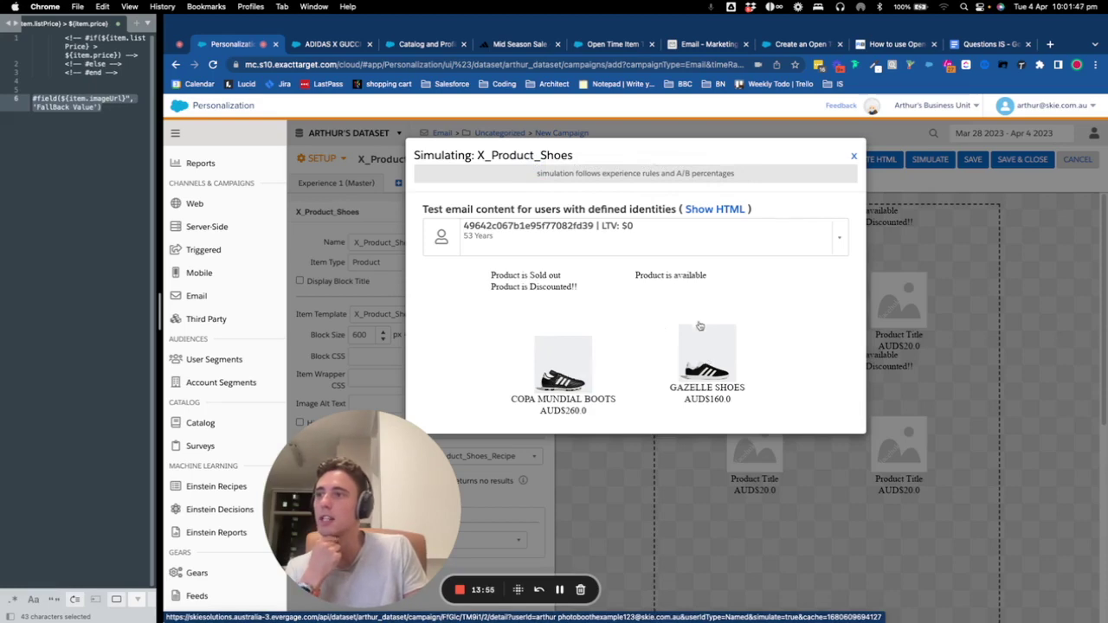
pyautogui.click(854, 157)
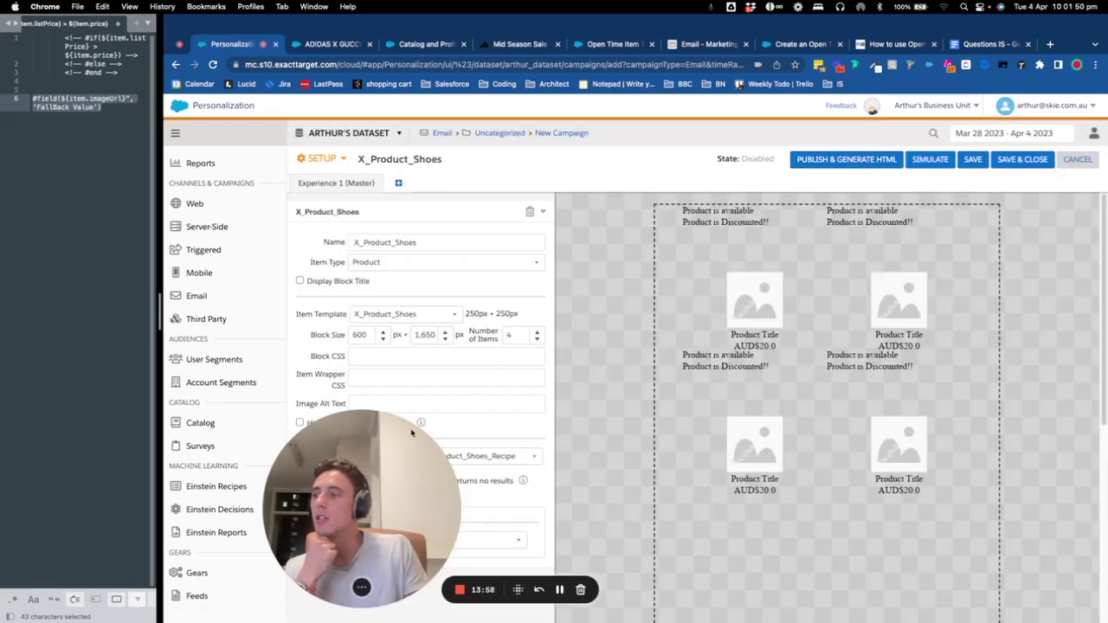
pyautogui.moveTo(412, 433); pyautogui.dragTo(789, 397)
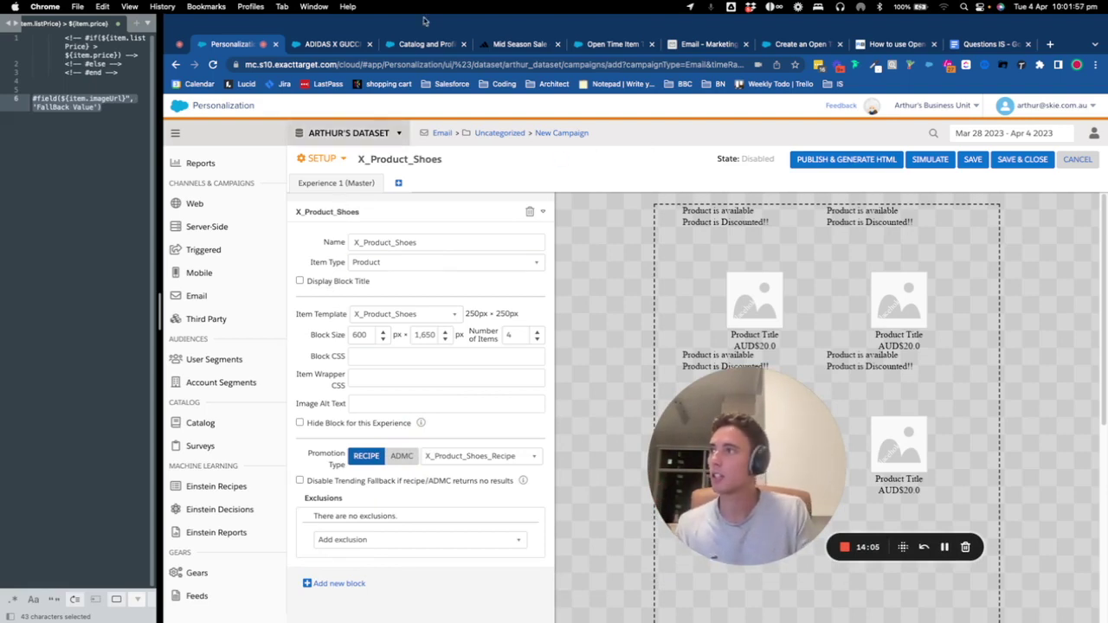
# Inspect the catalog details of the ADIDAS X GUCCI men's slide sandal, then return to the campaign.
pyautogui.click(424, 43)
pyautogui.moveTo(224, 406)
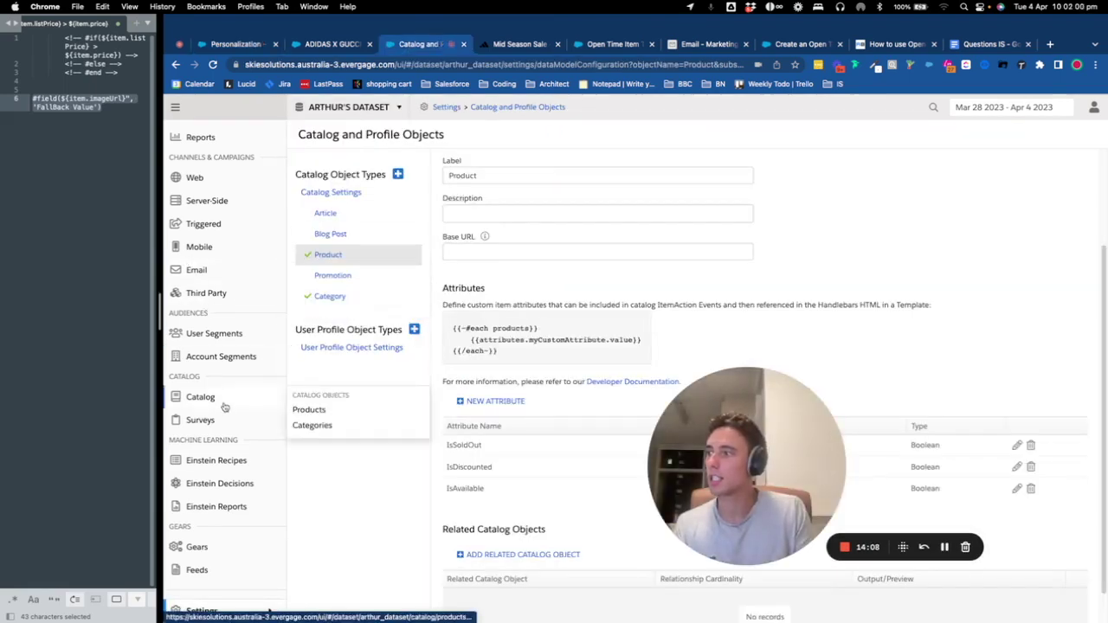
pyautogui.click(309, 410)
pyautogui.click(393, 208)
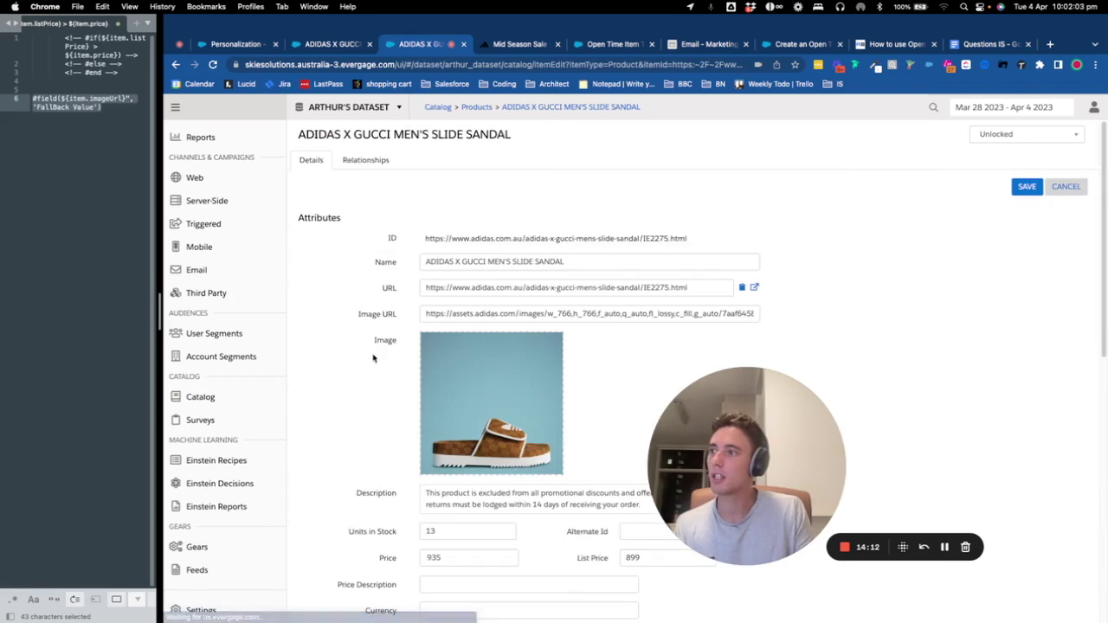
pyautogui.scroll(-5, 501, 364)
pyautogui.click(238, 44)
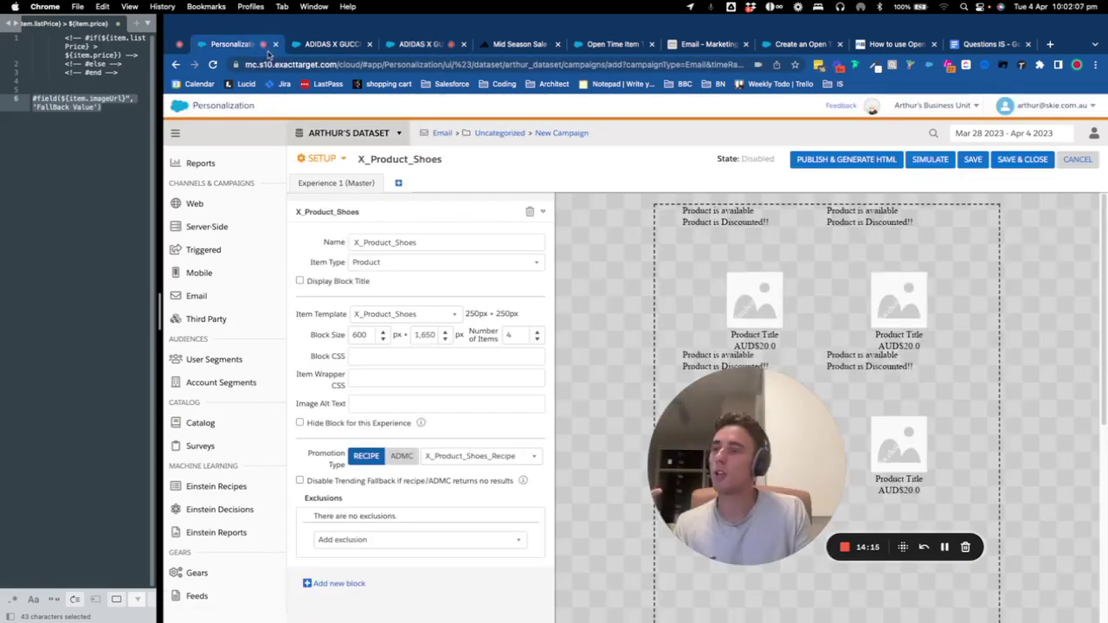
# Publish the X_Product_Shoes campaign and copy its generated HTML.
pyautogui.moveTo(748, 429); pyautogui.dragTo(578, 431)
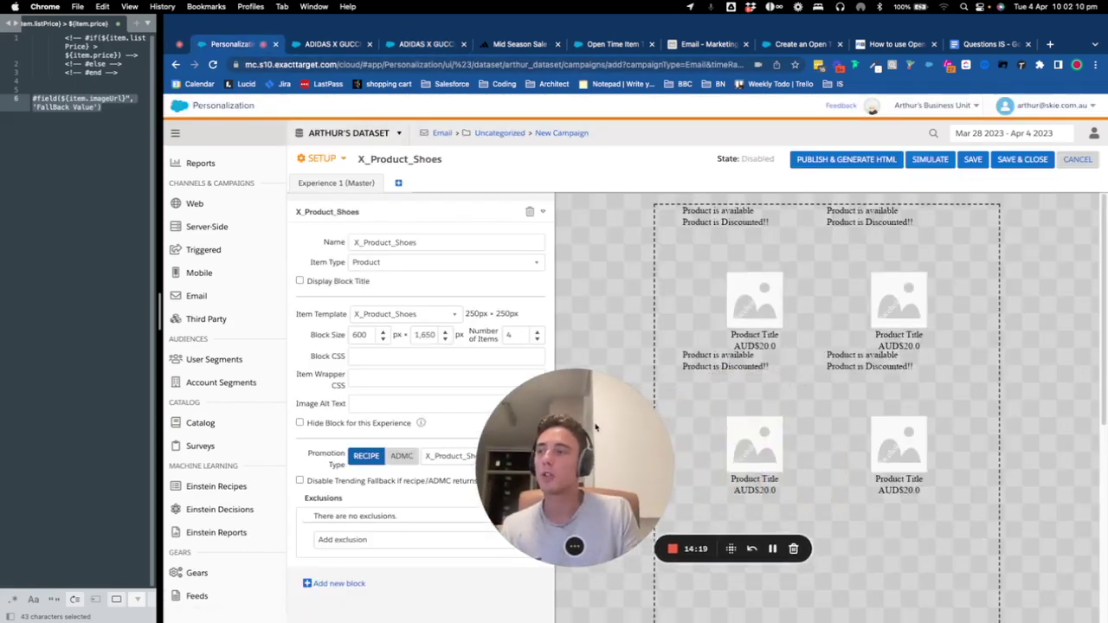
pyautogui.click(890, 161)
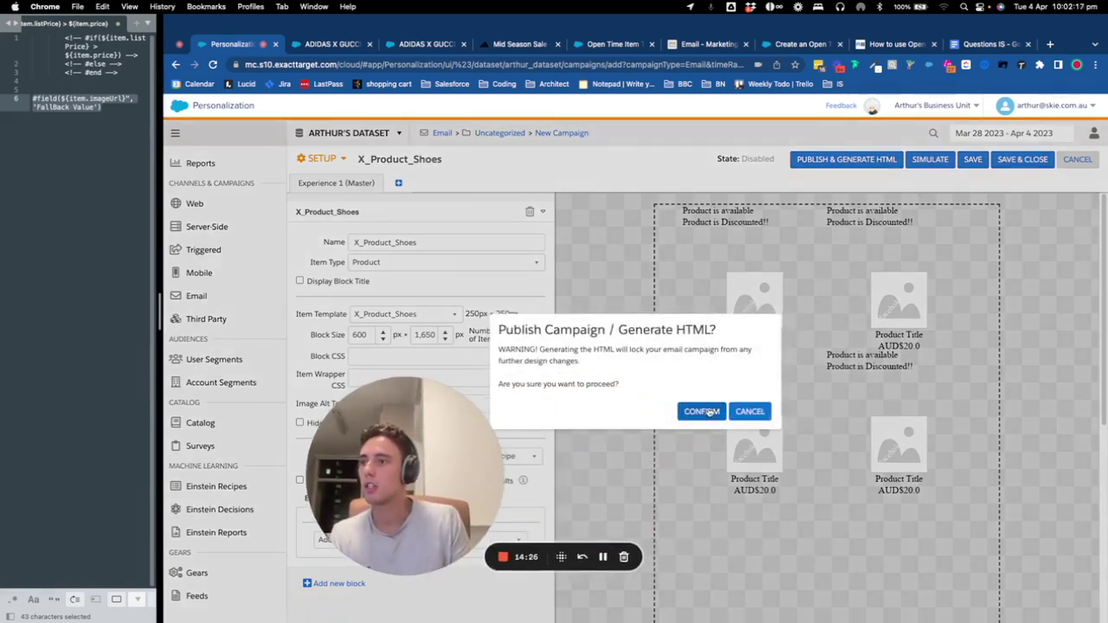
pyautogui.click(708, 412)
pyautogui.scroll(-5, 593, 323)
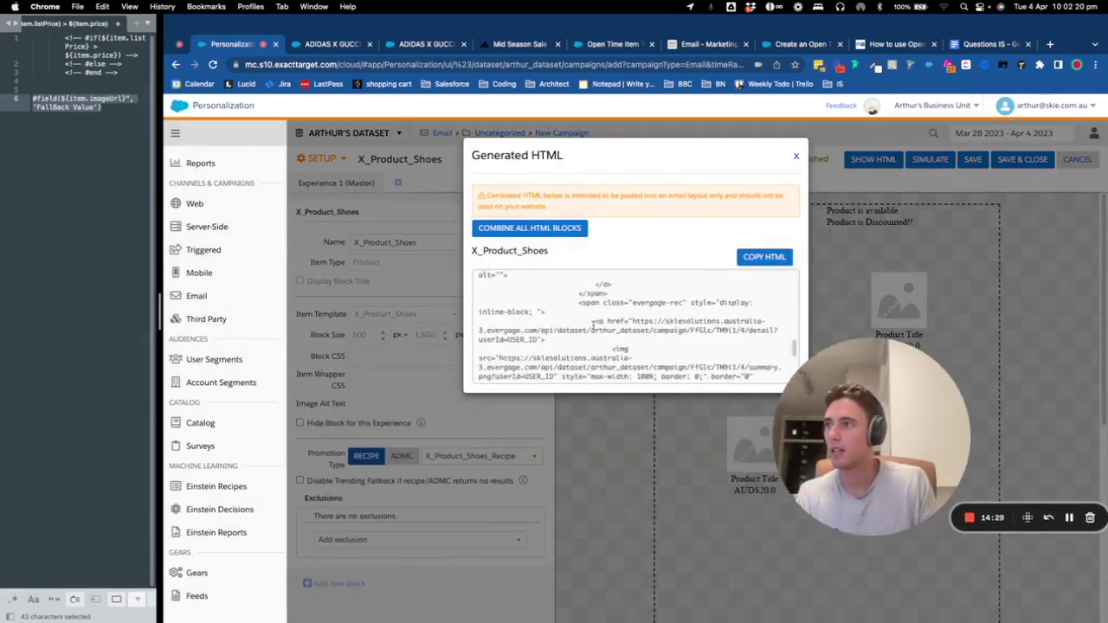
pyautogui.scroll(6, 594, 324)
pyautogui.click(764, 256)
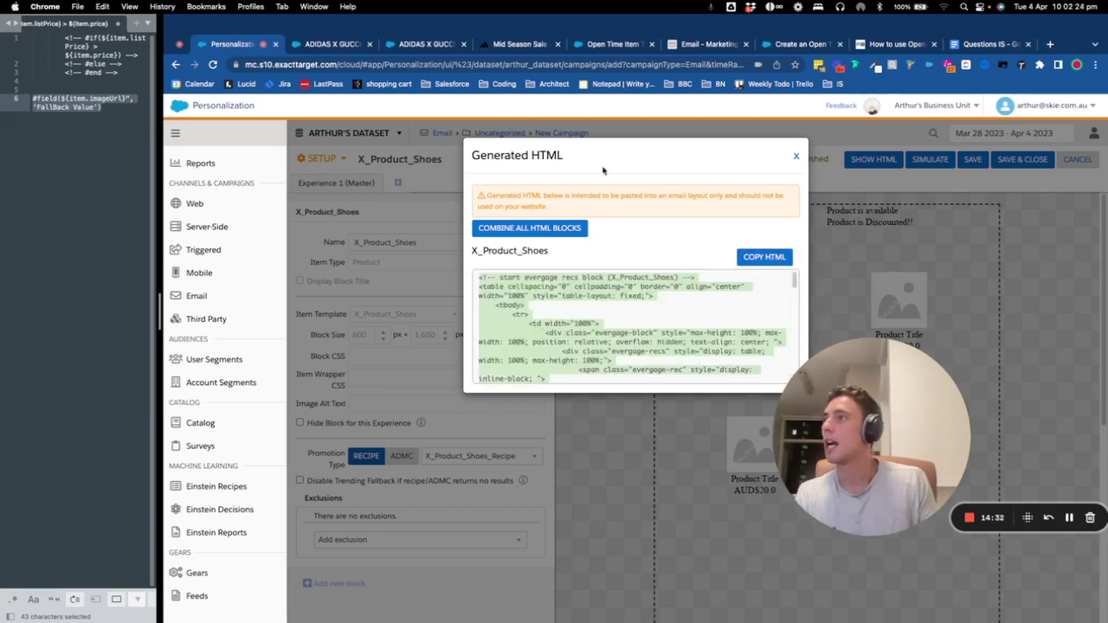
# In the OTE_Shoes email, replace the existing block with a new HTML block containing the copied campaign code.
pyautogui.click(696, 45)
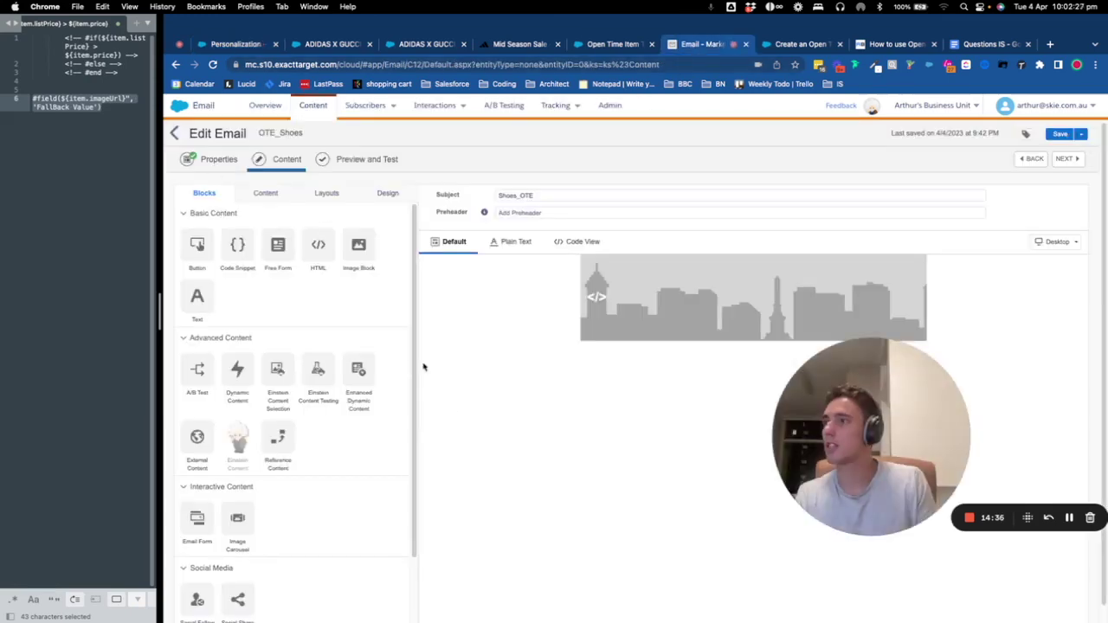
pyautogui.click(916, 282)
pyautogui.click(874, 320)
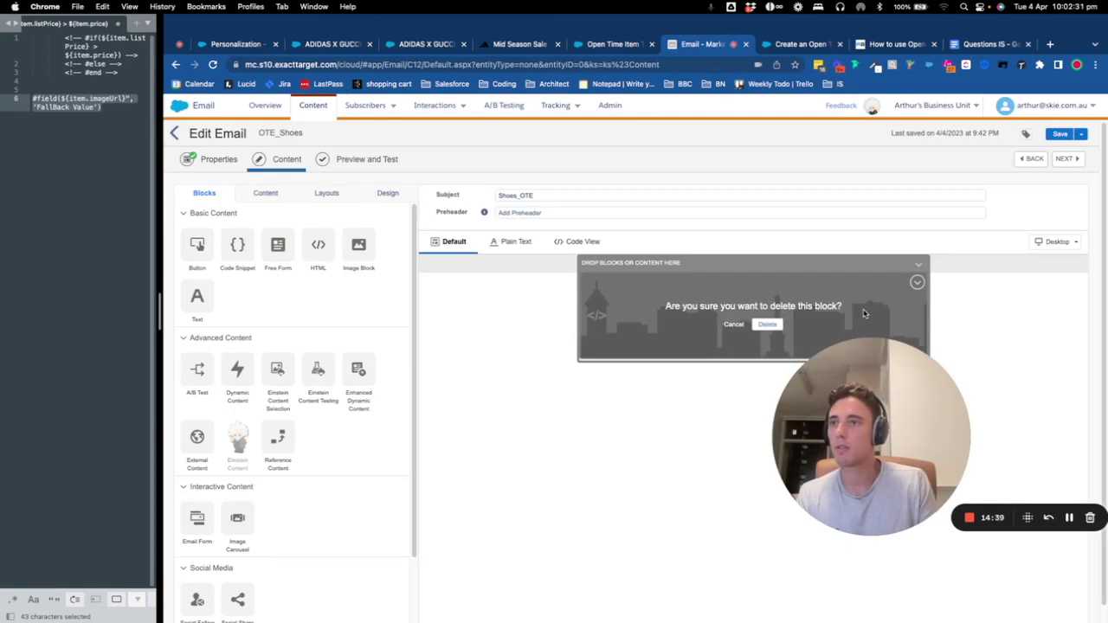
pyautogui.click(768, 325)
pyautogui.moveTo(317, 245); pyautogui.dragTo(744, 322)
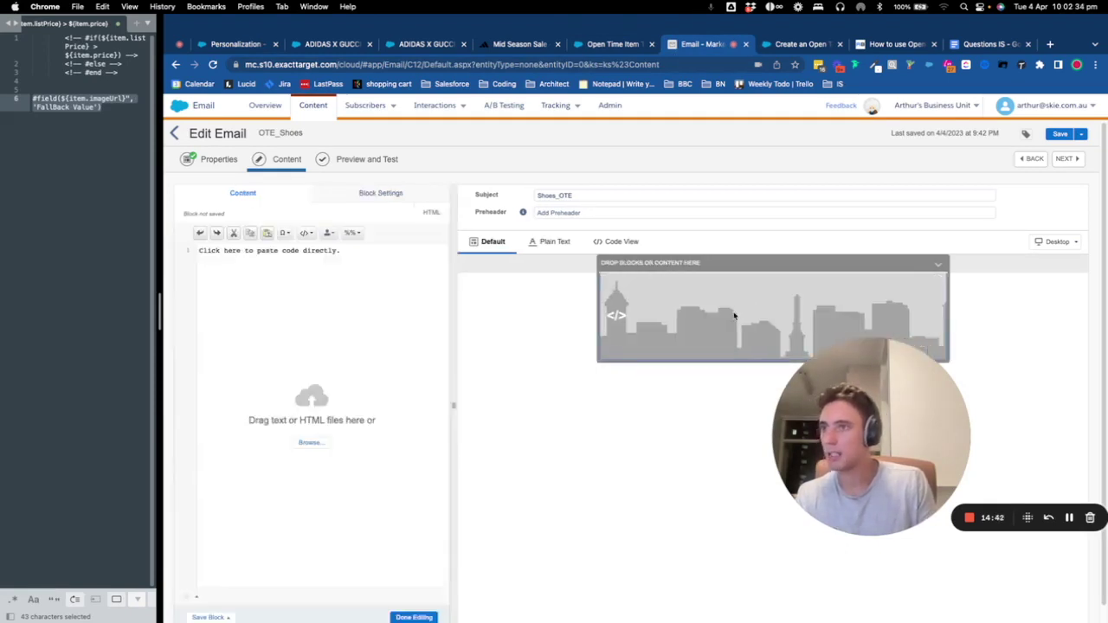
pyautogui.press('super+v')
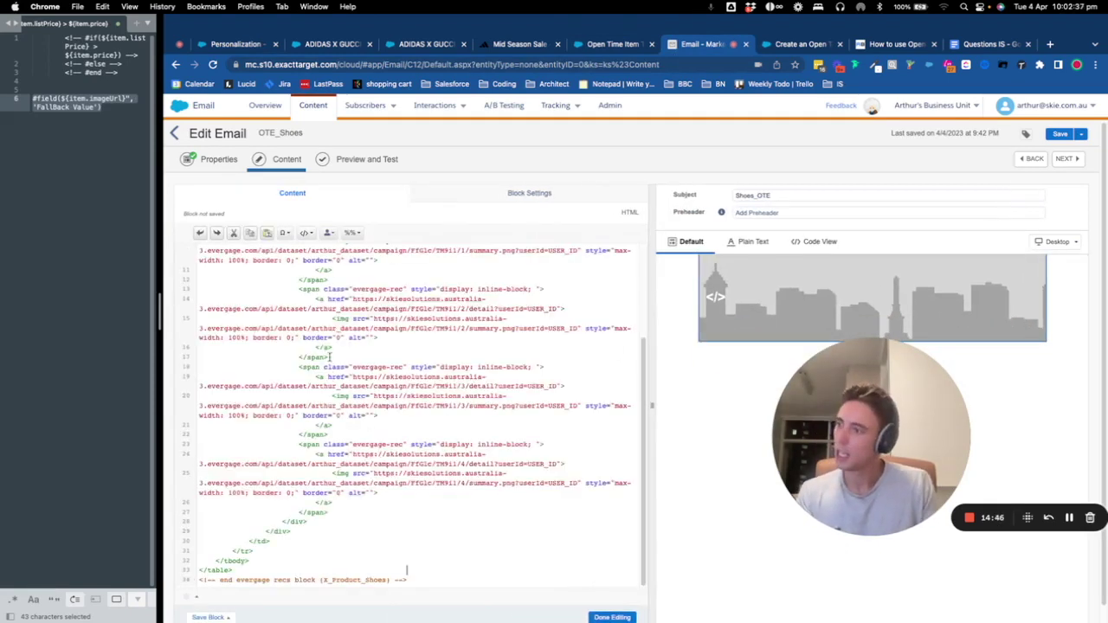
# Replace USER_ID with the Email Address attribute %%emailaddr%% in the fourth product's image and link URLs.
pyautogui.scroll(5, 390, 363)
pyautogui.click(330, 216)
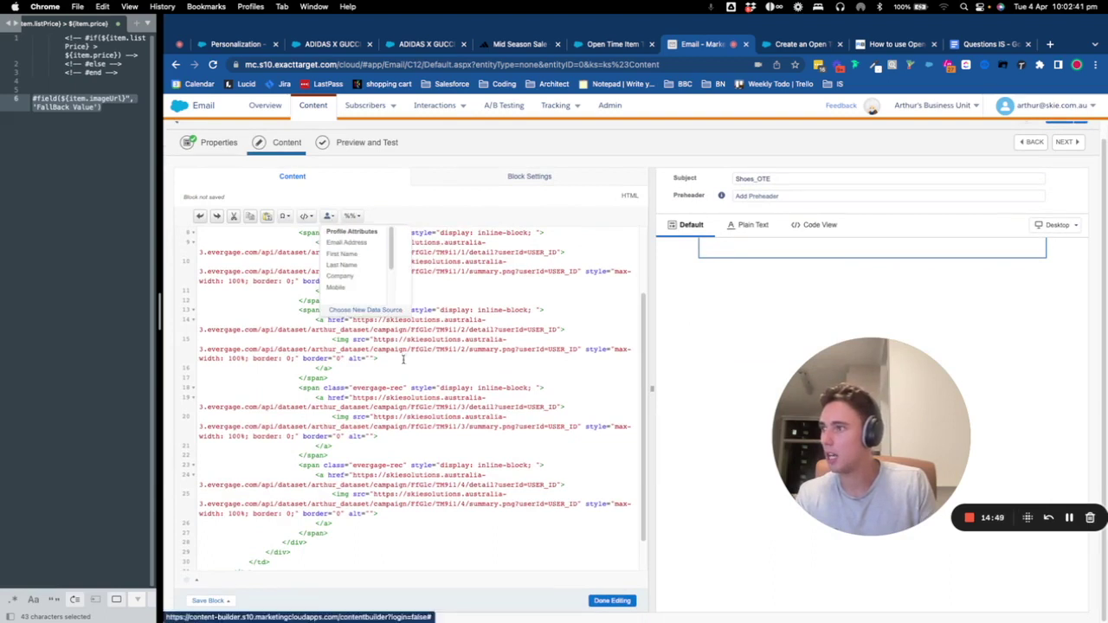
pyautogui.doubleClick(563, 504)
pyautogui.click(348, 244)
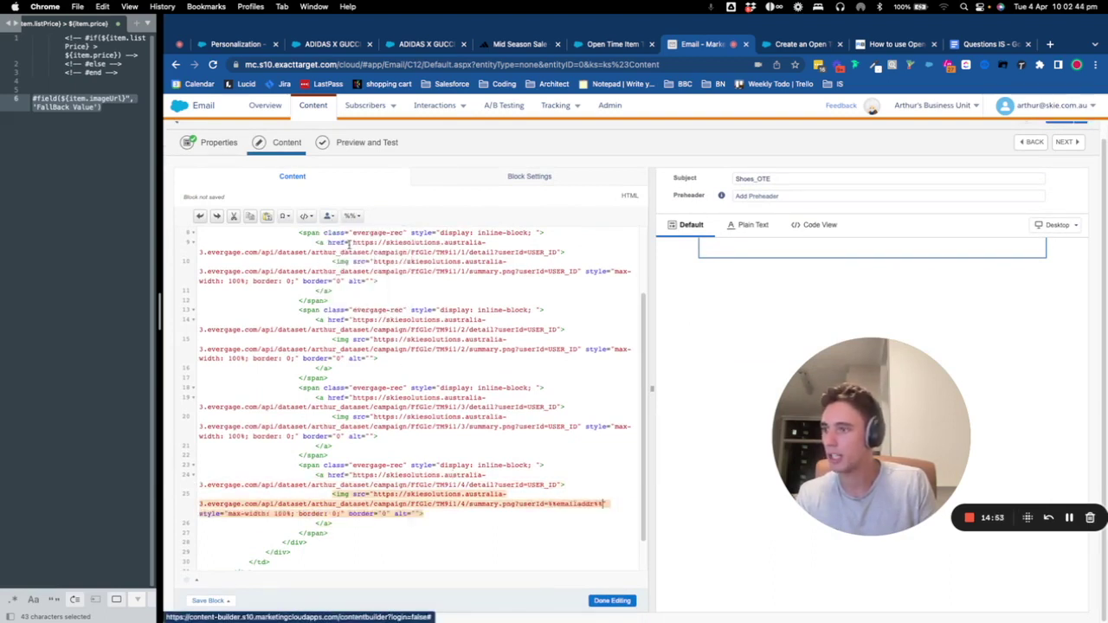
pyautogui.moveTo(547, 504); pyautogui.dragTo(593, 502)
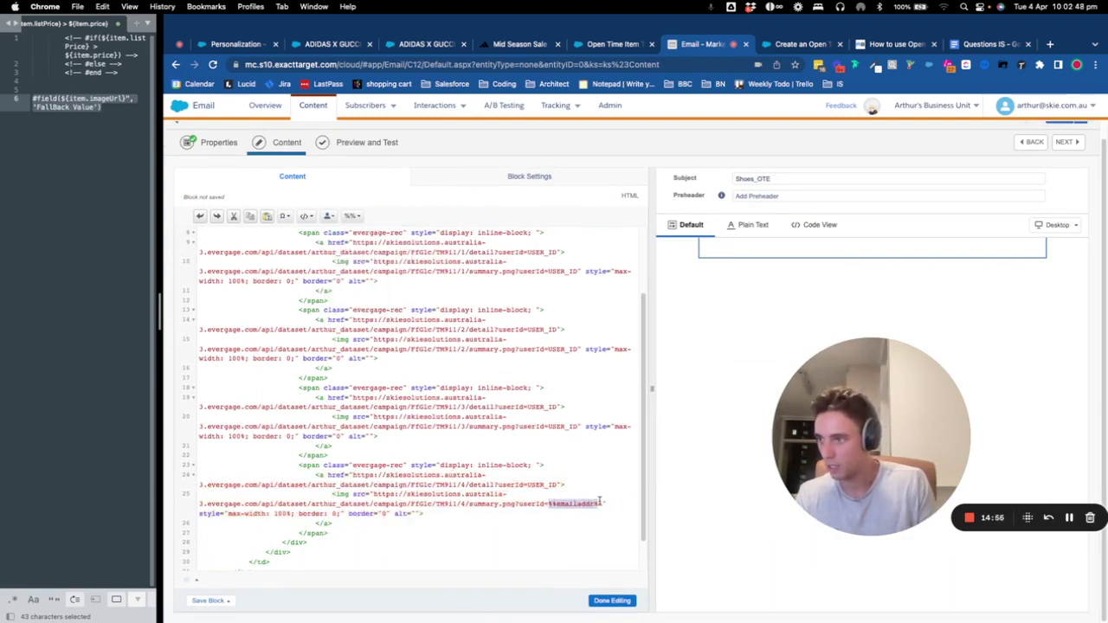
pyautogui.press('super+c')
pyautogui.doubleClick(554, 485)
pyautogui.press('super+v')
# Replace USER_ID with %%emailaddr%% in the image and link URLs of the third, second and first products.
pyautogui.doubleClick(558, 425)
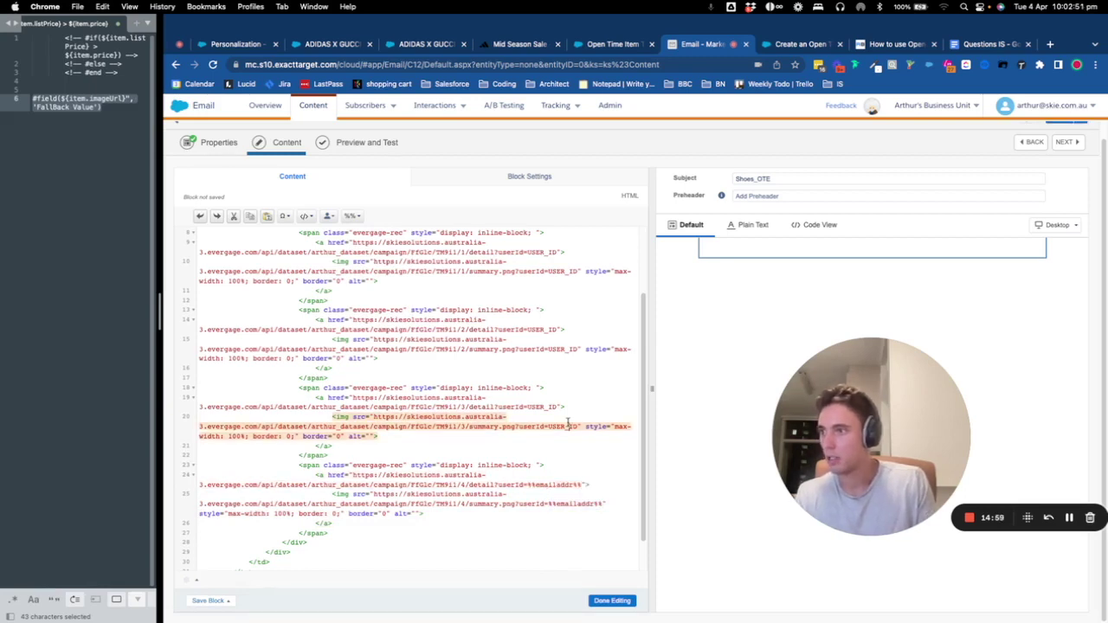
pyautogui.press('super+v')
pyautogui.doubleClick(548, 406)
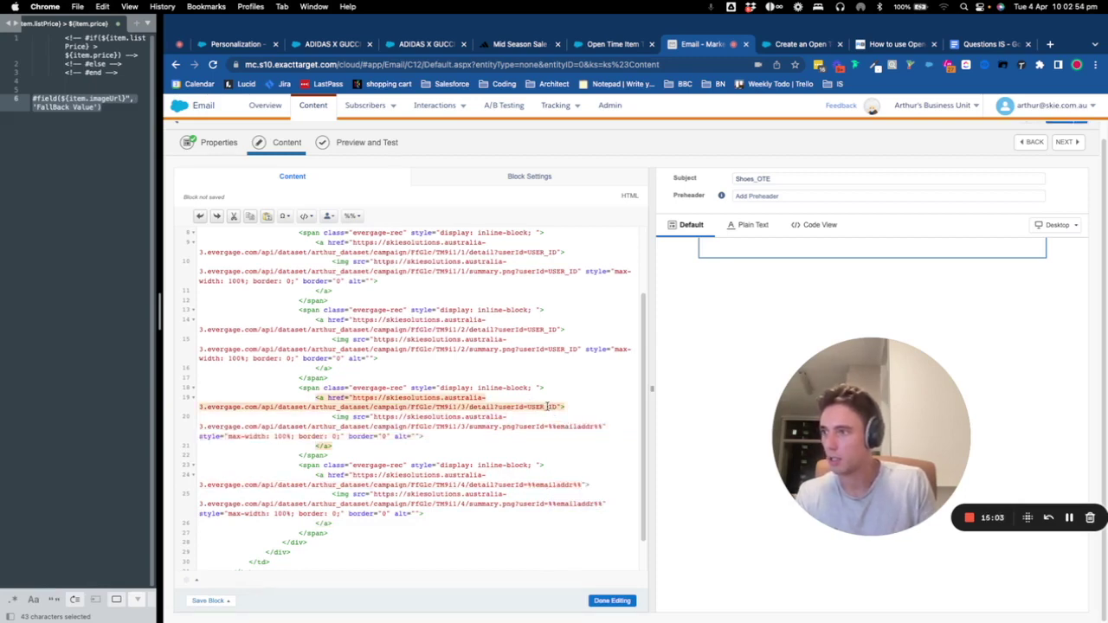
pyautogui.press('super+v')
pyautogui.doubleClick(564, 349)
pyautogui.press('super+v')
pyautogui.doubleClick(540, 329)
pyautogui.press('super+v')
pyautogui.scroll(2, 541, 320)
pyautogui.doubleClick(543, 297)
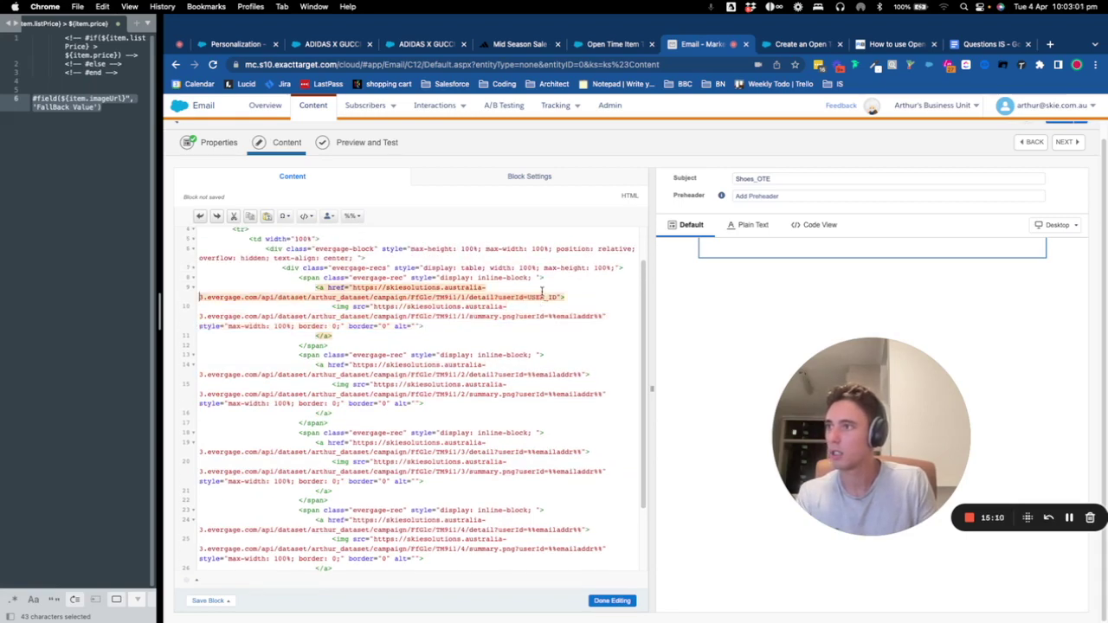
pyautogui.press('super+v')
pyautogui.scroll(3, 528, 346)
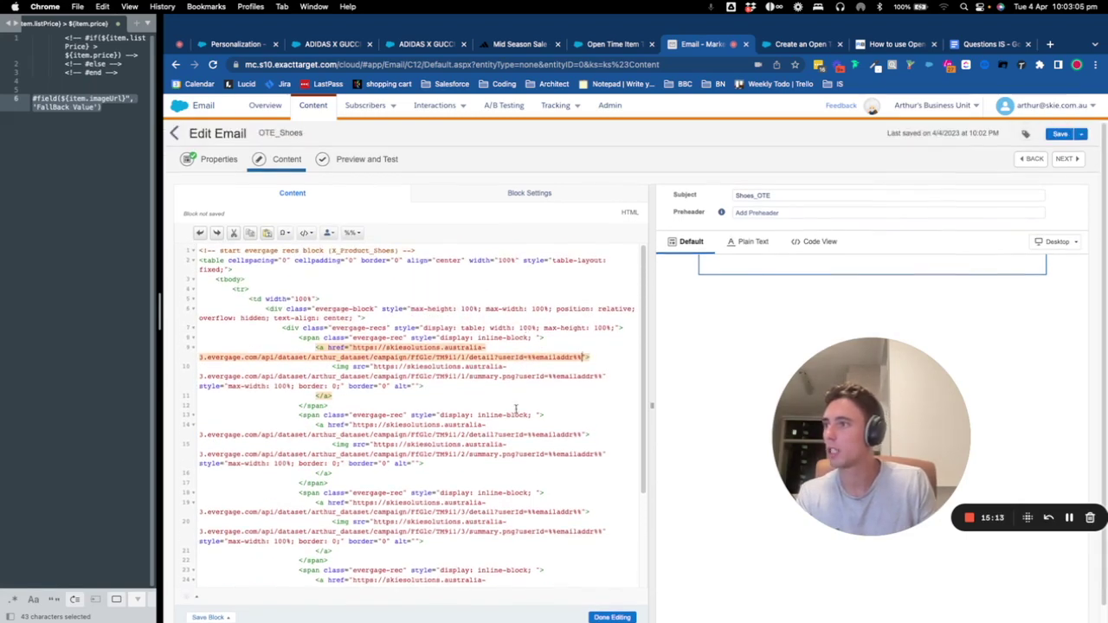
# Finish editing the HTML block and set the email's subject line to "Your shoes are in the box!".
pyautogui.scroll(-5, 516, 408)
pyautogui.click(613, 617)
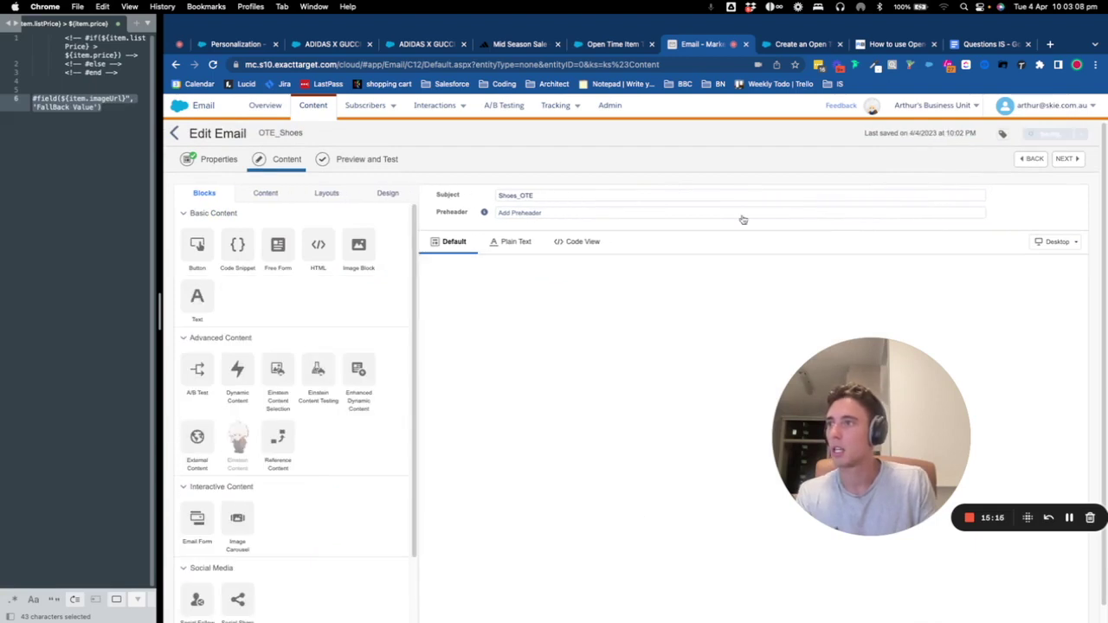
pyautogui.click(585, 194)
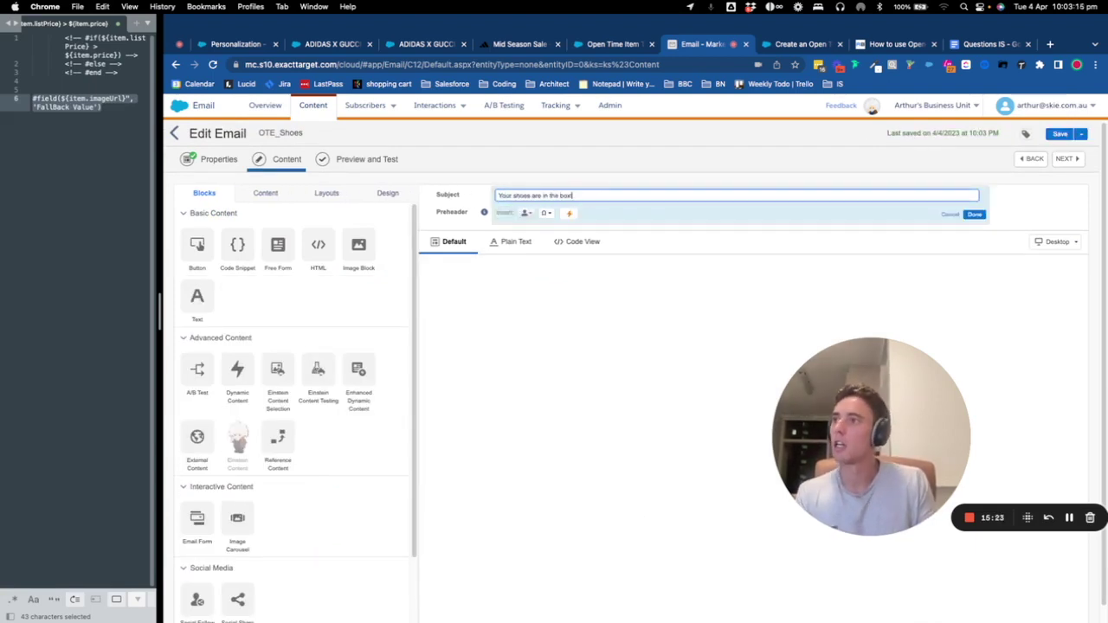
pyautogui.press('Return')
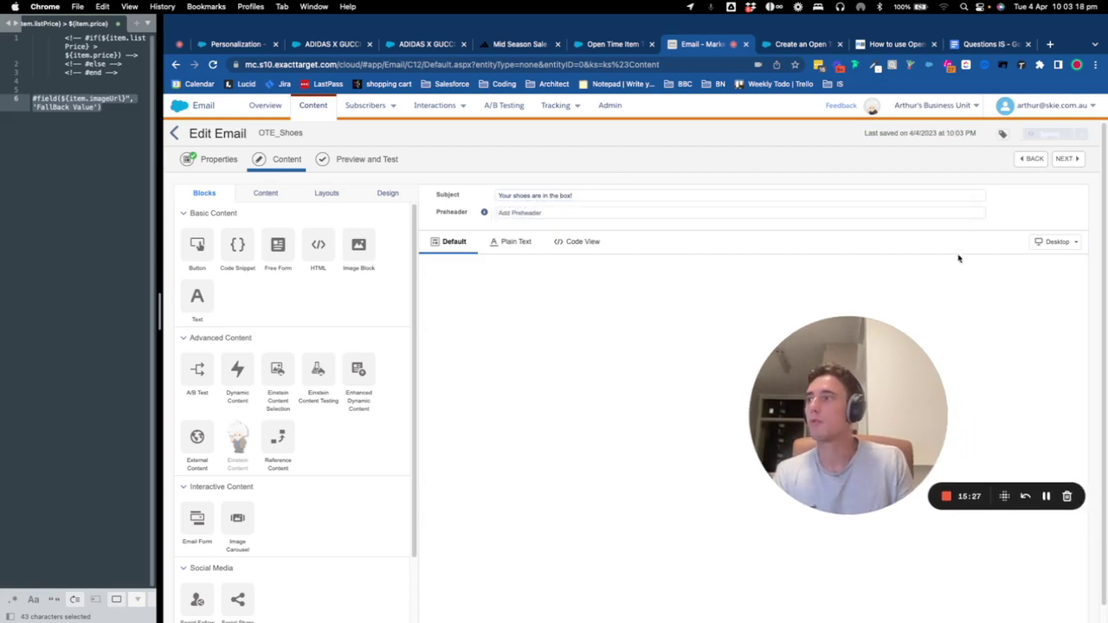
# Advance the OTE_Shoes email to Preview and Test and examine the rendered product recommendations.
pyautogui.click(1067, 159)
pyautogui.moveTo(855, 371); pyautogui.dragTo(976, 153)
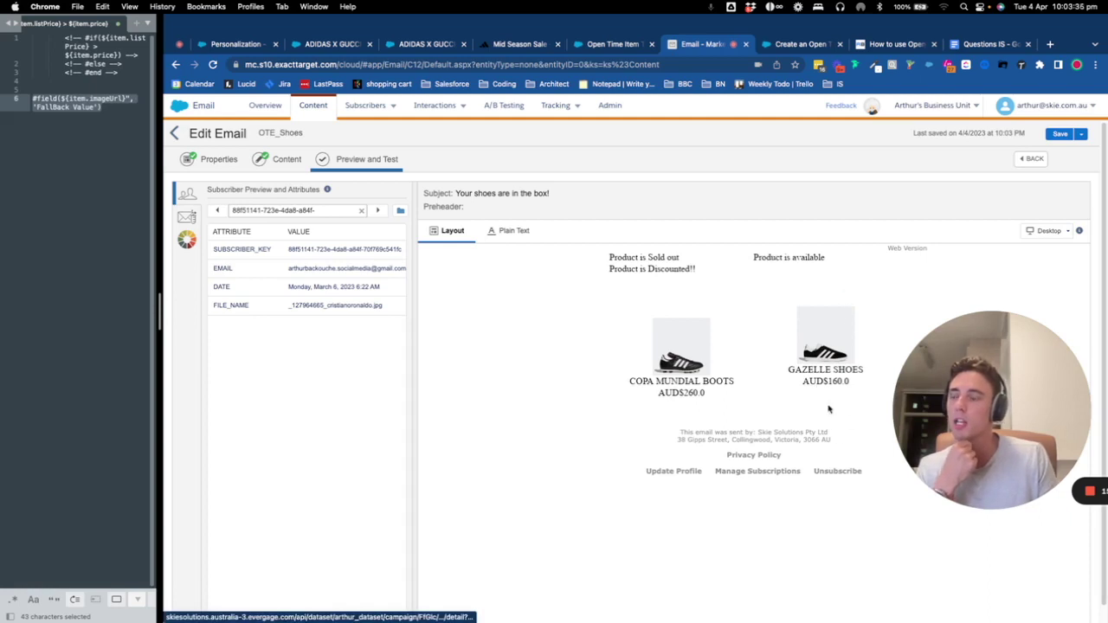
pyautogui.moveTo(971, 416); pyautogui.dragTo(454, 478)
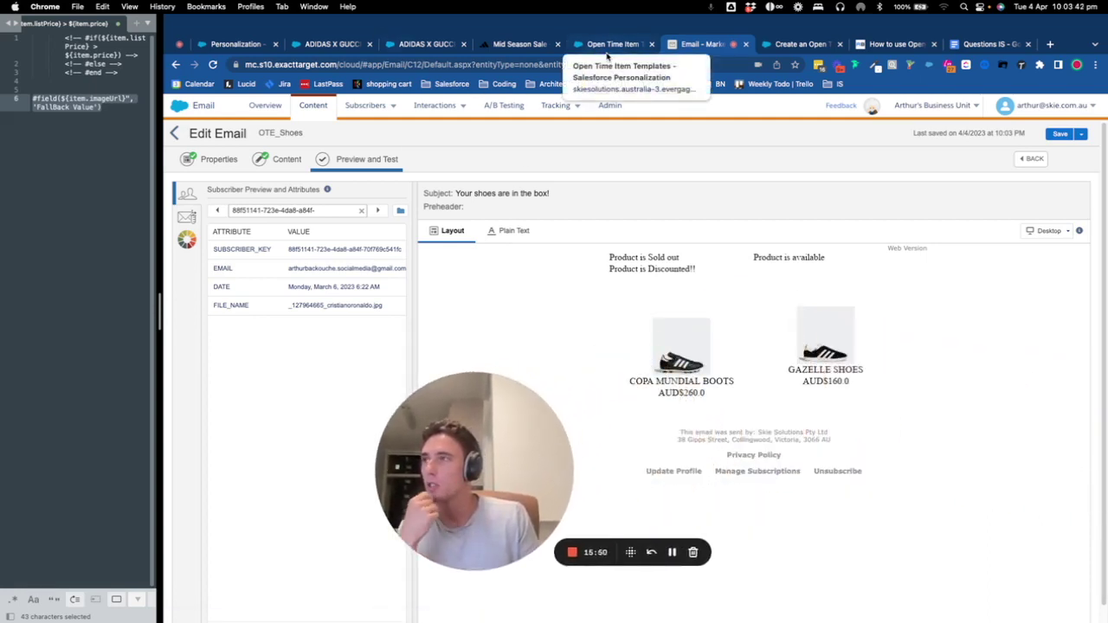
# Switch to the Salesforce Personalization product catalog, enable IsSoldOut for GAZELLE SHOES and save the product.
pyautogui.moveTo(320, 47); pyautogui.dragTo(585, 49)
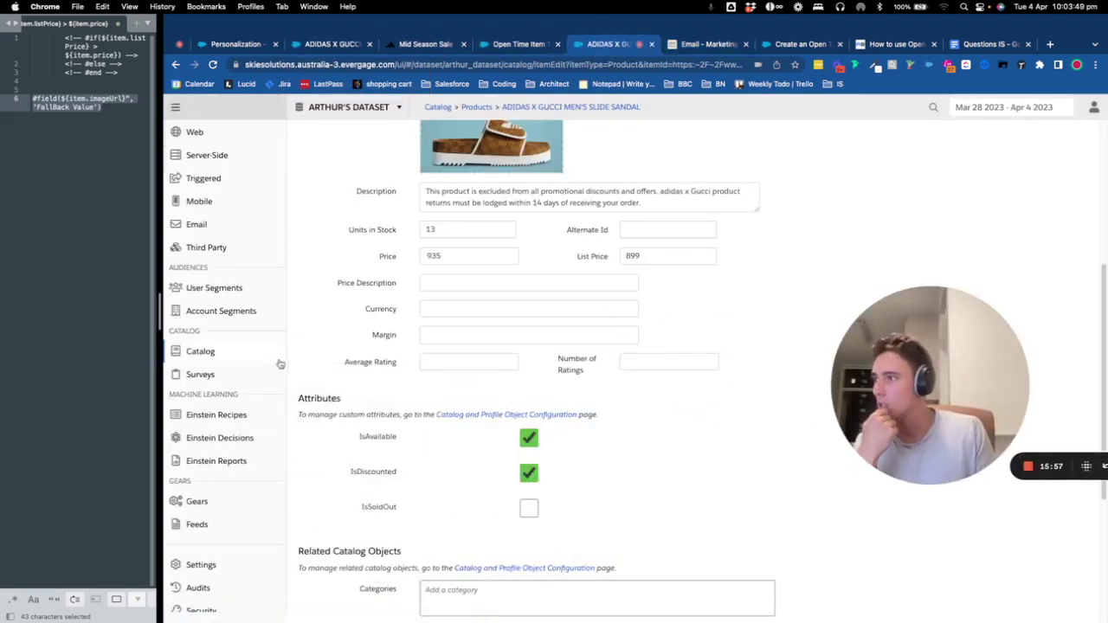
pyautogui.moveTo(279, 363)
pyautogui.click(313, 364)
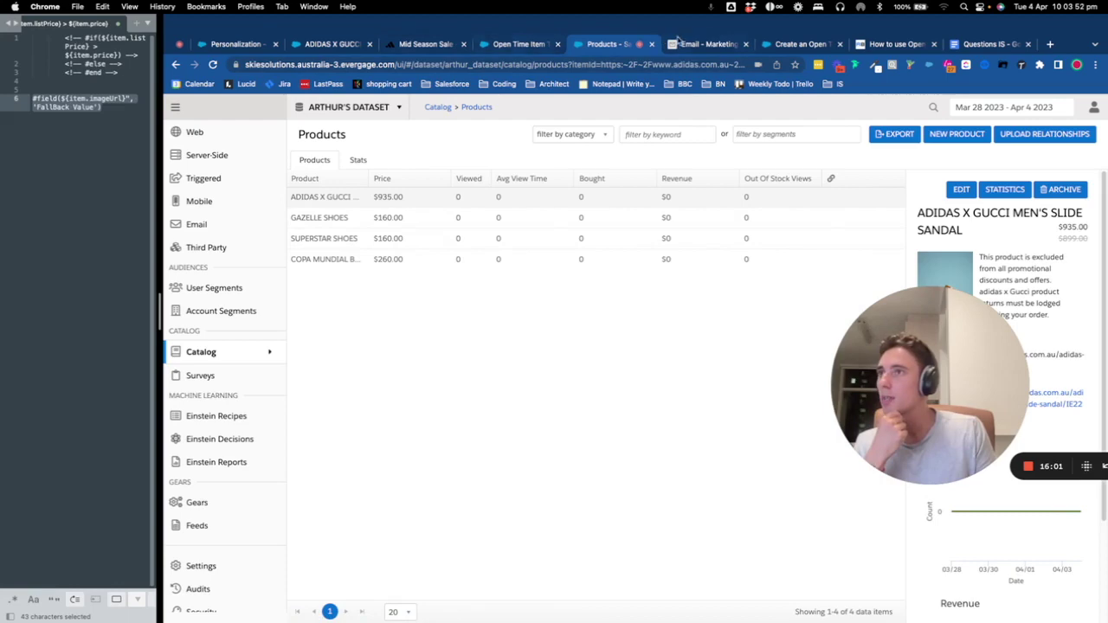
pyautogui.click(690, 43)
pyautogui.click(600, 45)
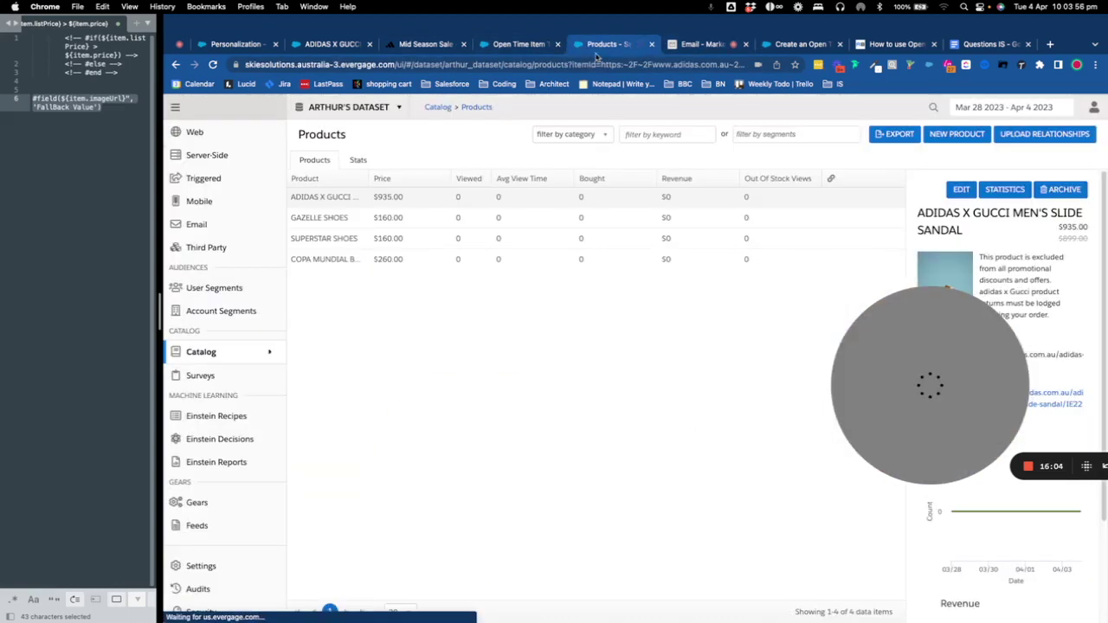
pyautogui.click(334, 218)
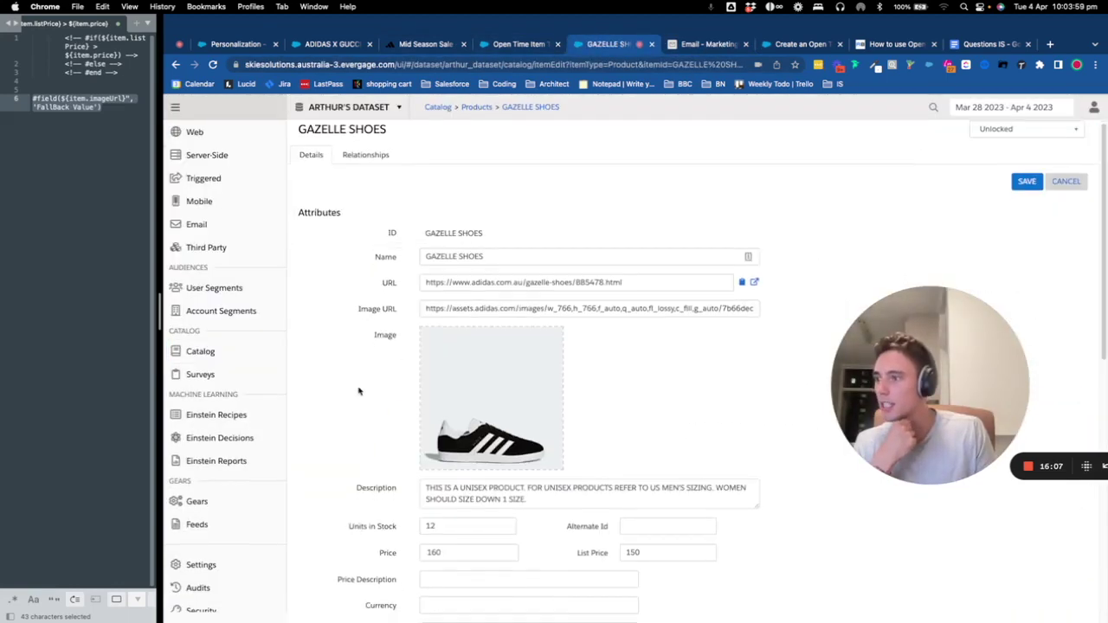
pyautogui.scroll(-5, 360, 389)
pyautogui.click(528, 371)
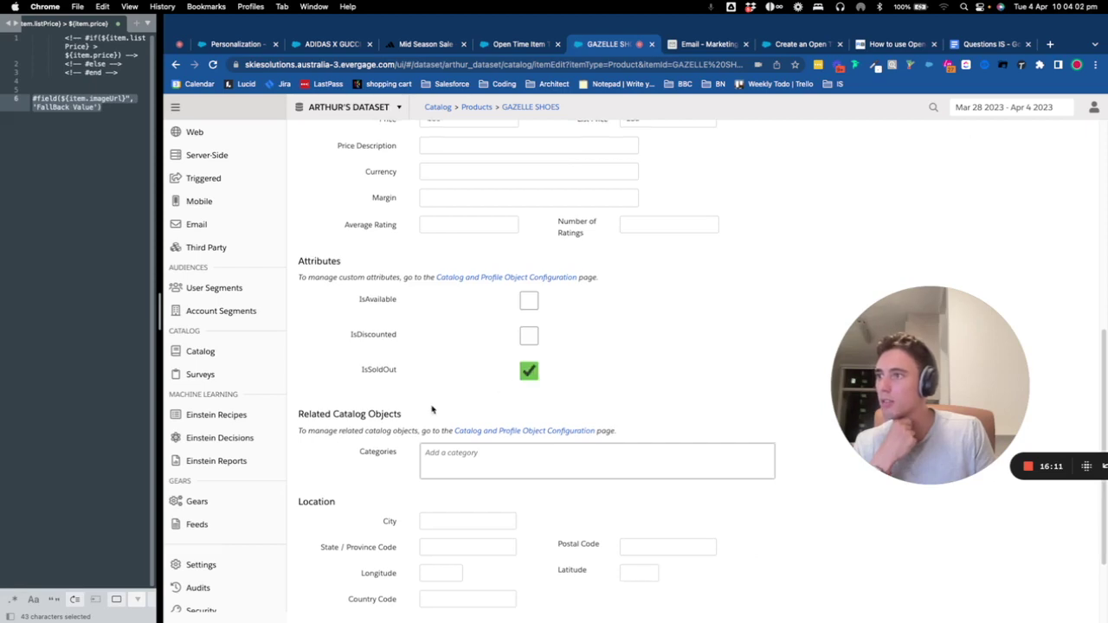
pyautogui.scroll(5, 1015, 216)
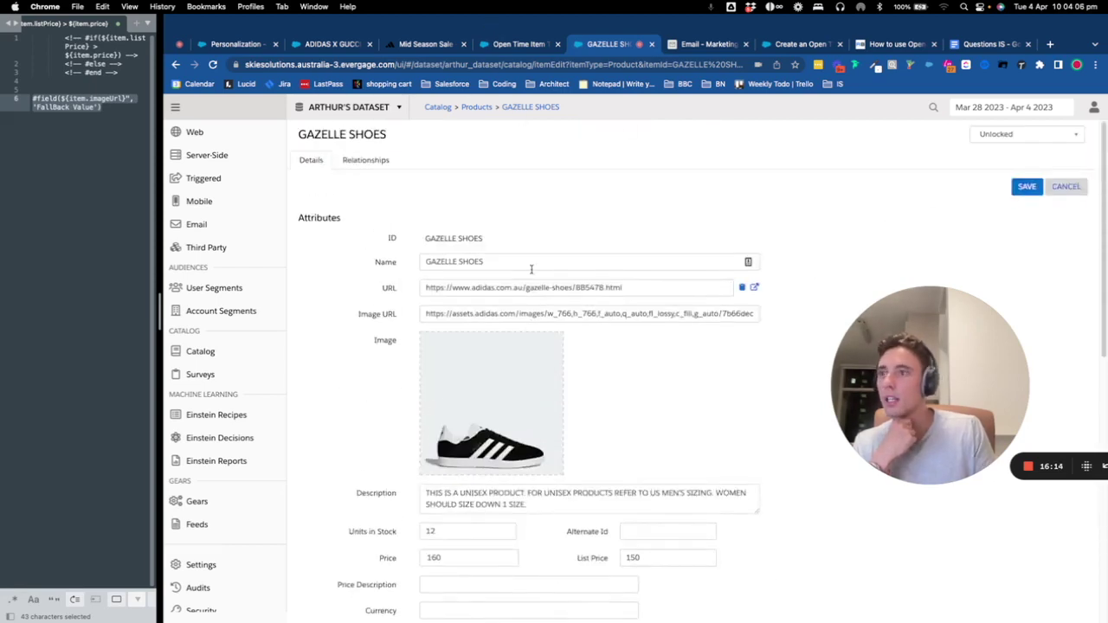
pyautogui.click(684, 45)
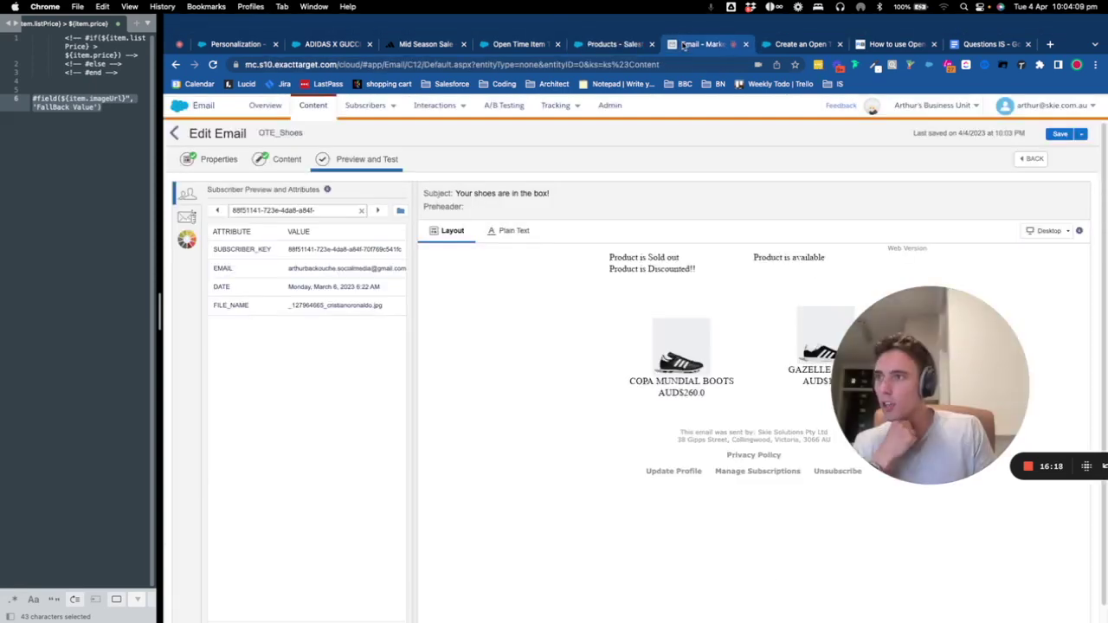
pyautogui.click(608, 44)
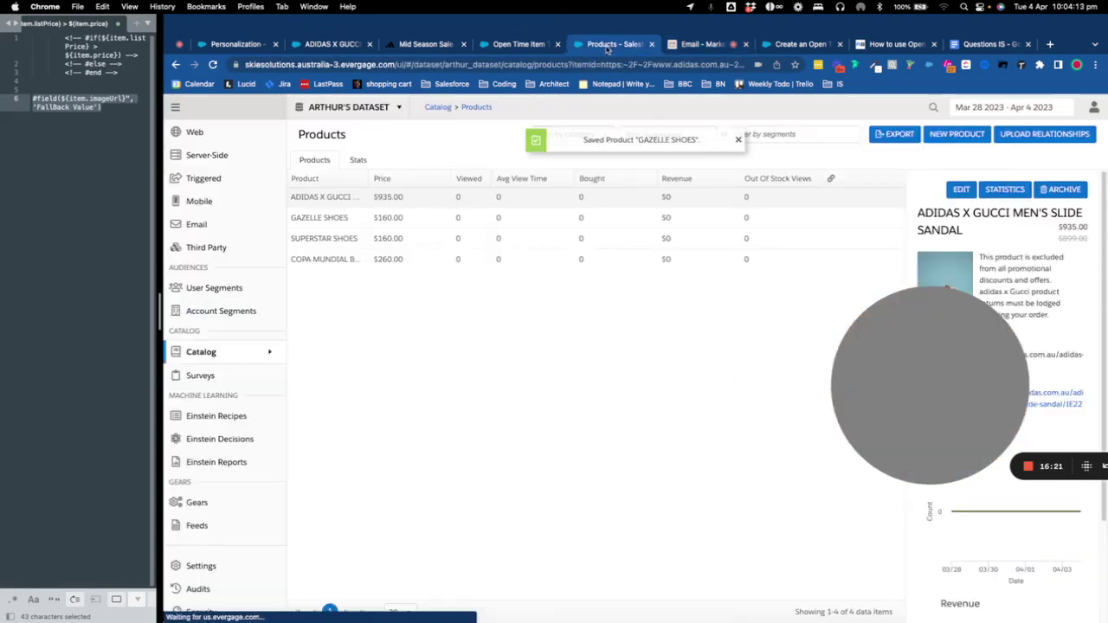
# Enable the IsDiscounted attribute for COPA MUNDIAL BOOTS in the product catalog and save the product.
pyautogui.click(338, 259)
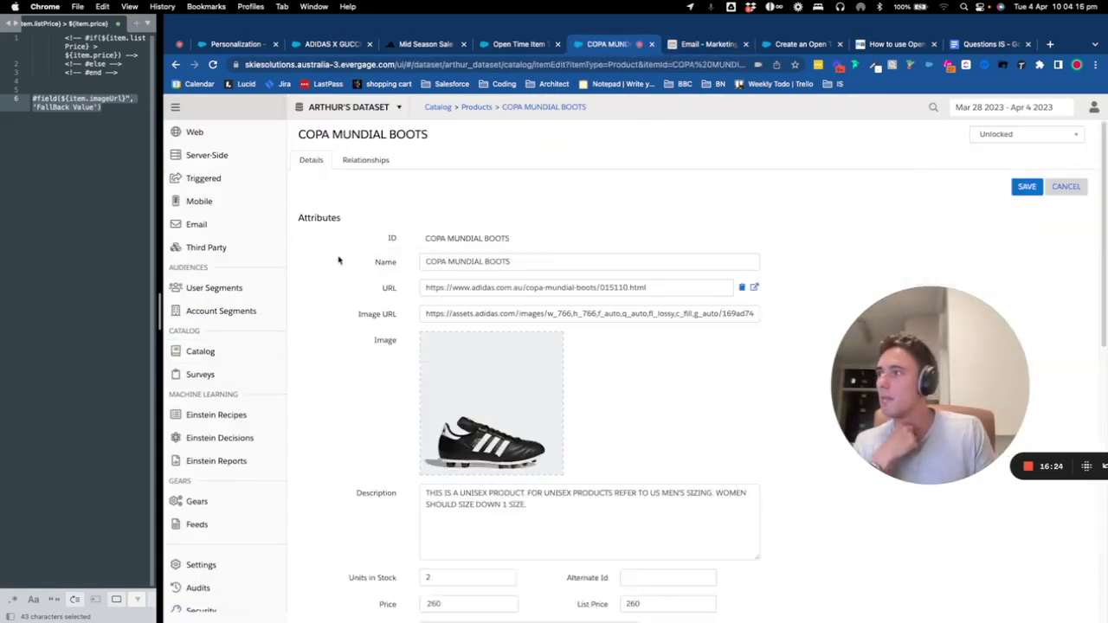
pyautogui.scroll(-6, 371, 315)
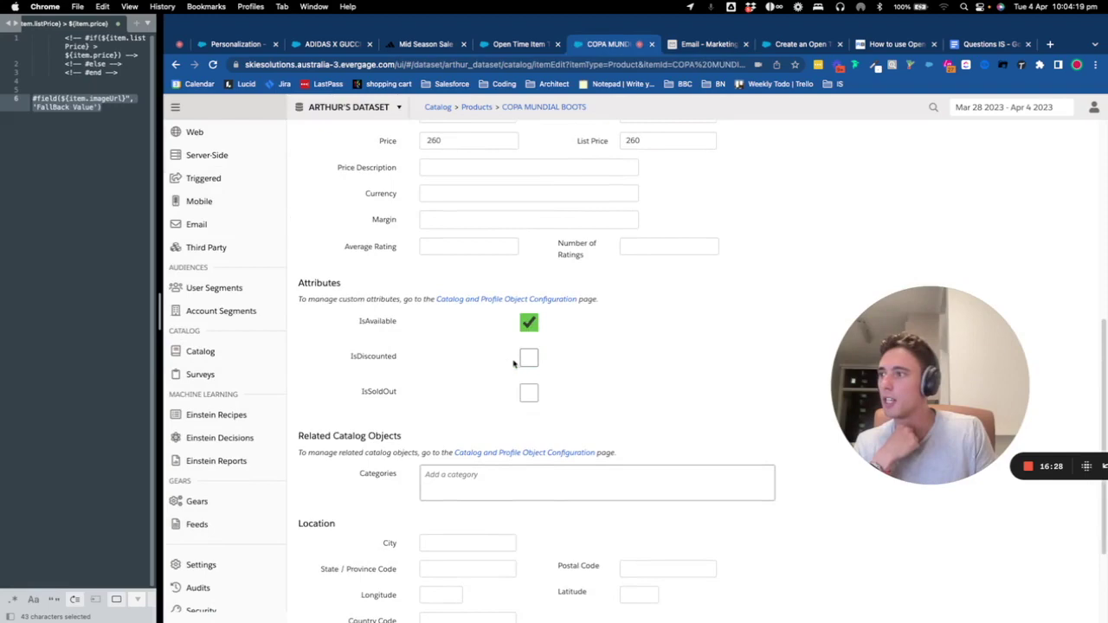
pyautogui.click(683, 47)
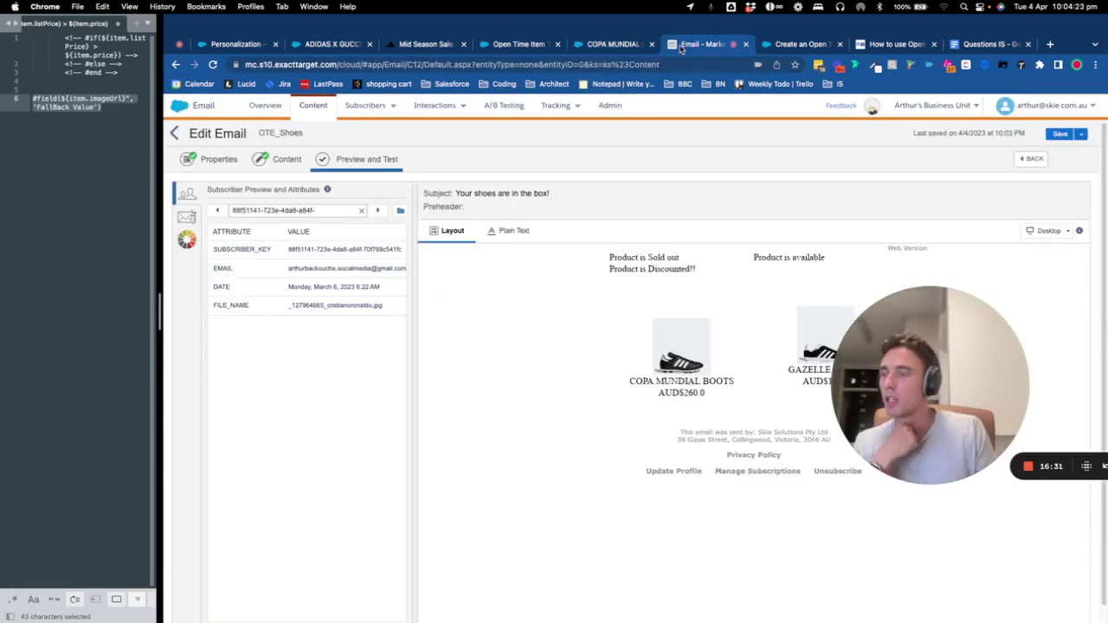
pyautogui.click(623, 46)
pyautogui.click(528, 356)
pyautogui.scroll(3, 438, 403)
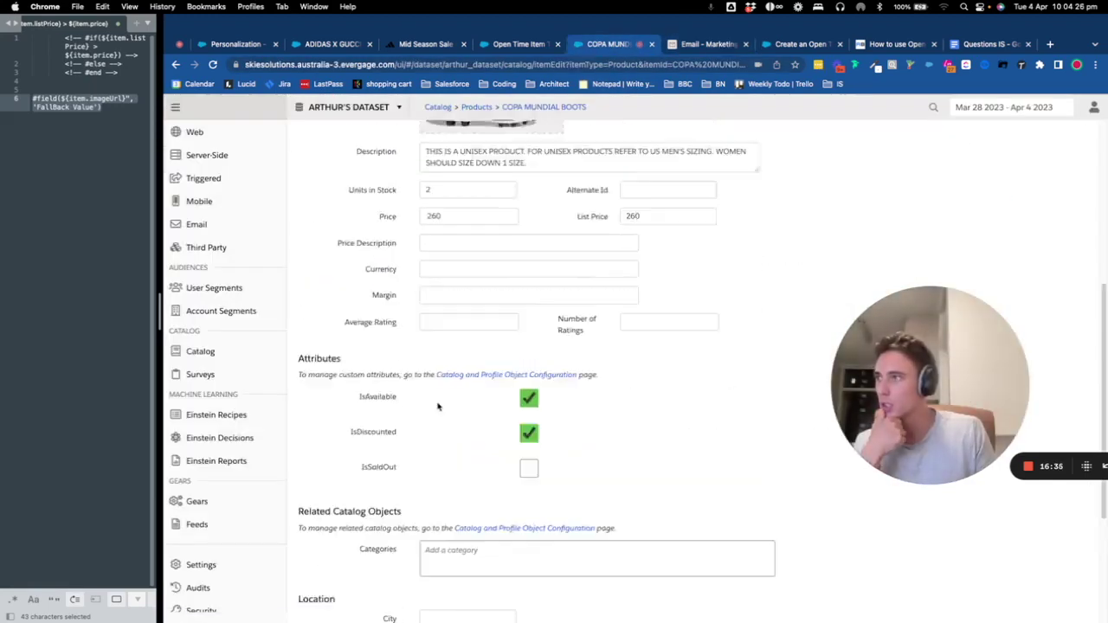
pyautogui.scroll(-1, 438, 407)
pyautogui.scroll(-2, 437, 406)
pyautogui.scroll(8, 439, 403)
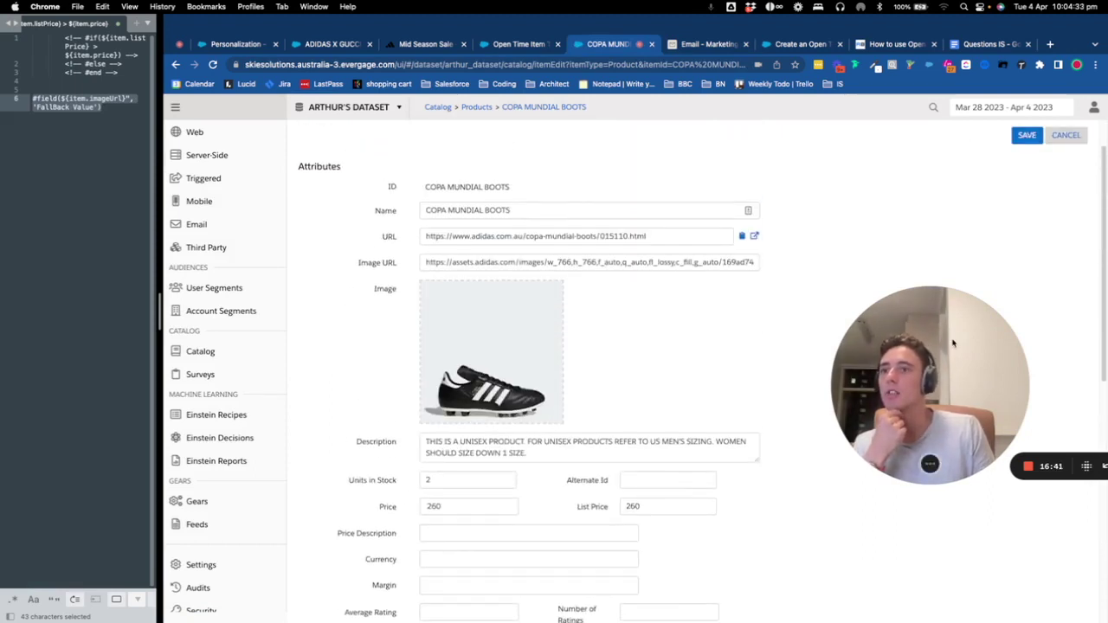
pyautogui.click(1026, 135)
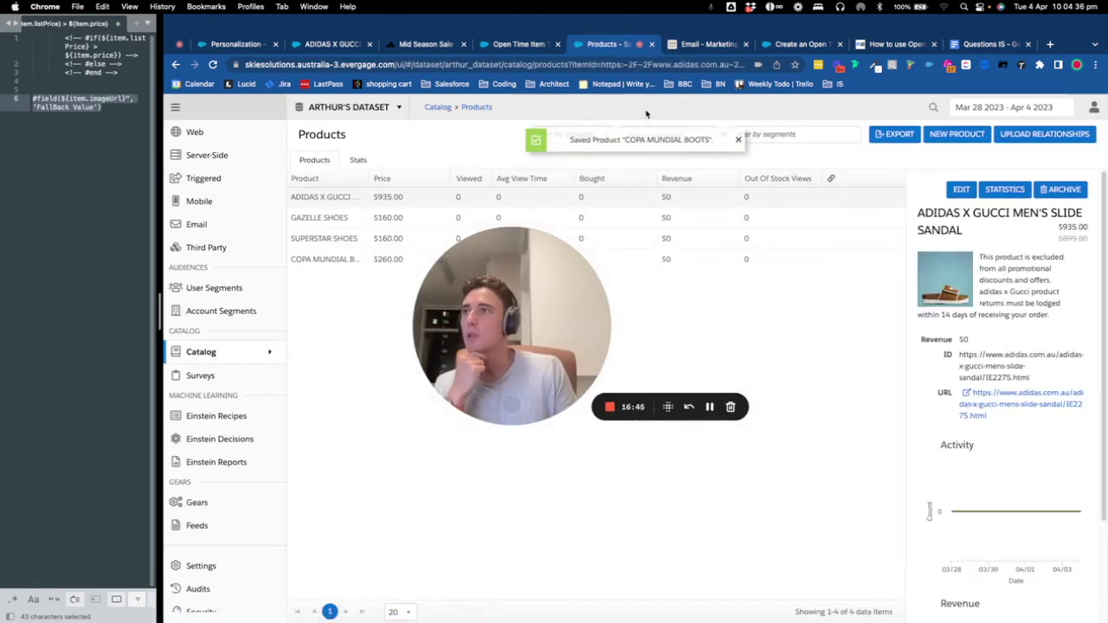
pyautogui.click(508, 49)
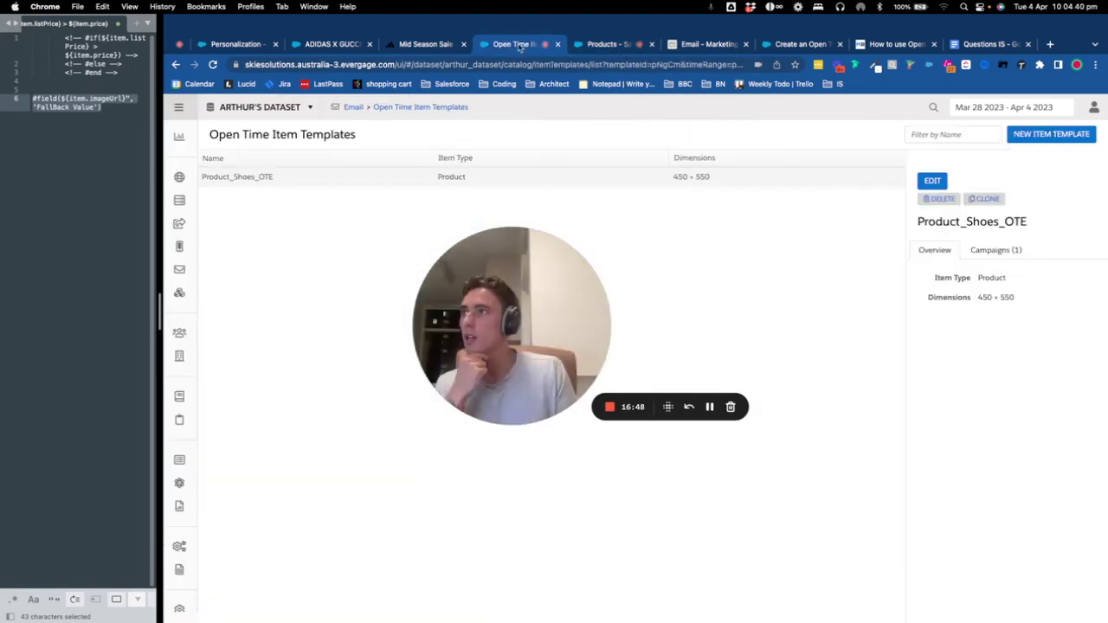
pyautogui.click(792, 44)
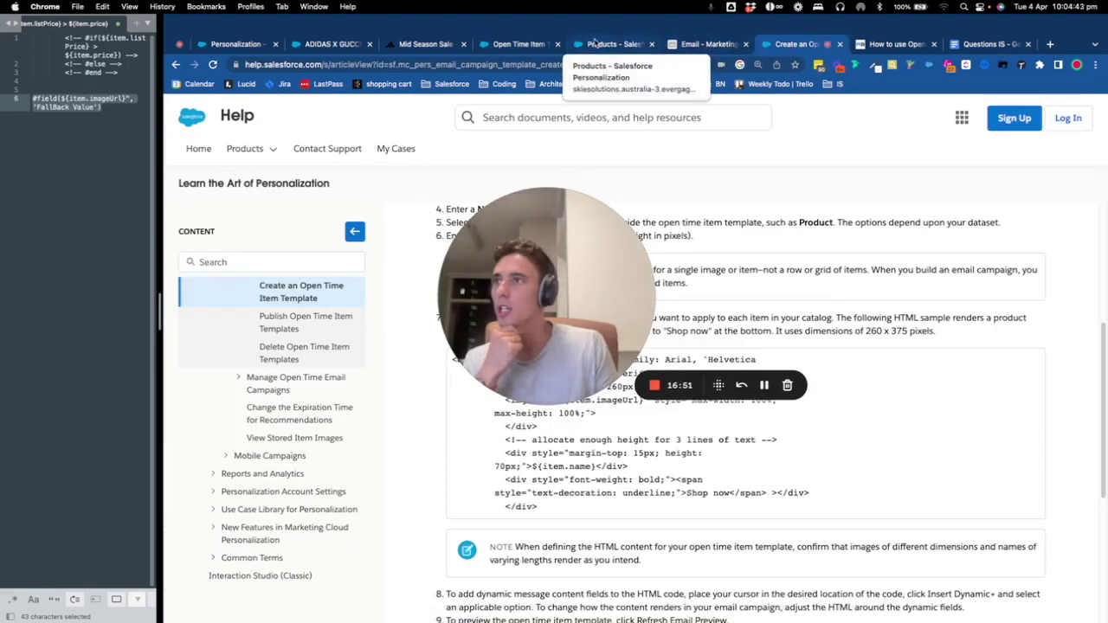
pyautogui.click(599, 47)
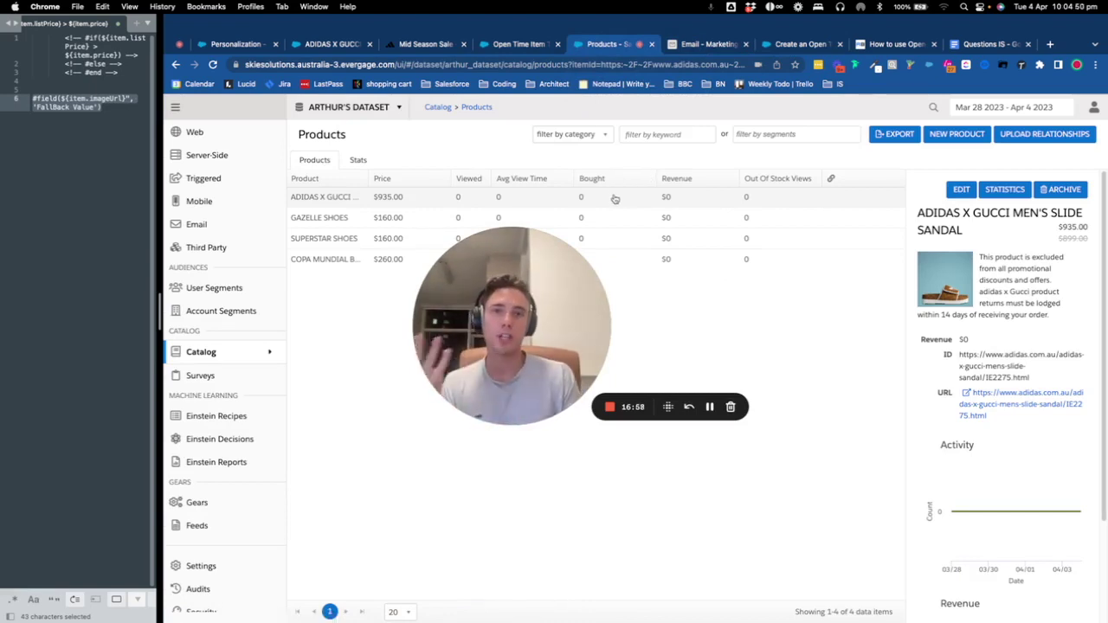
# Preview the OTE_Shoes email for the next two subscribers and compare its product messages with the catalog attributes of GAZELLE SHOES.
pyautogui.click(692, 41)
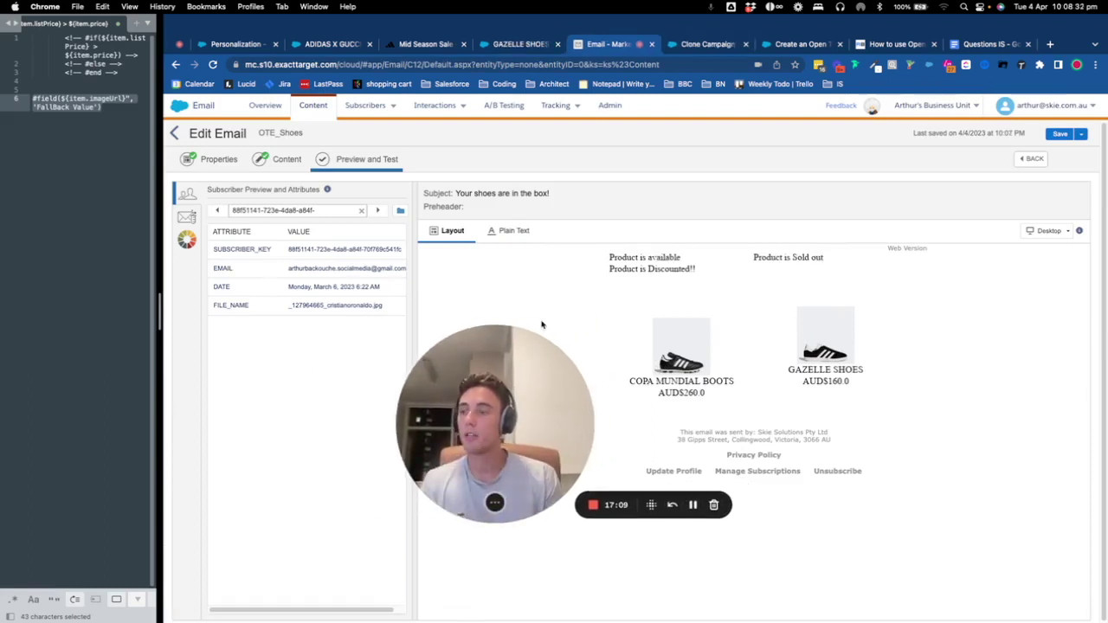
pyautogui.click(378, 210)
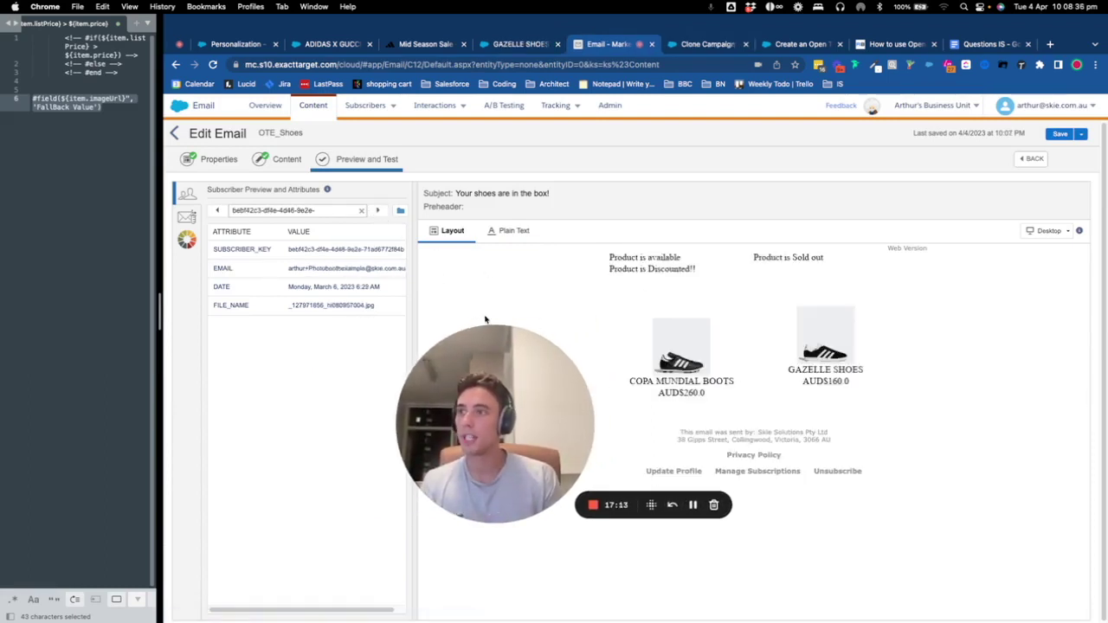
pyautogui.click(377, 212)
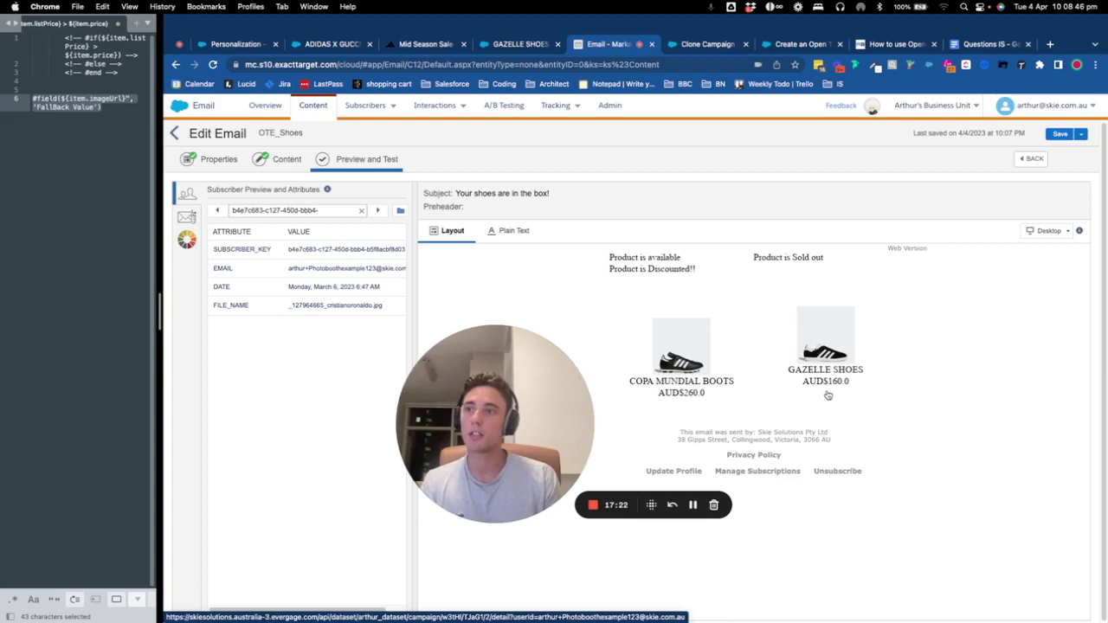
pyautogui.click(515, 45)
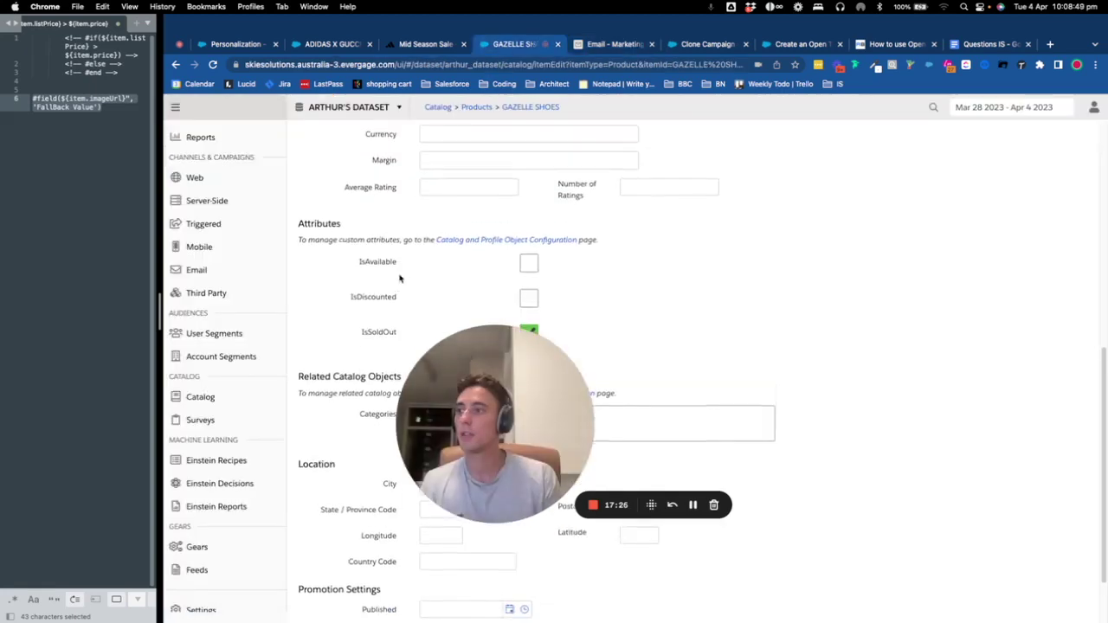
pyautogui.scroll(10, 400, 277)
pyautogui.hotkey('ctrl', 'Tab')
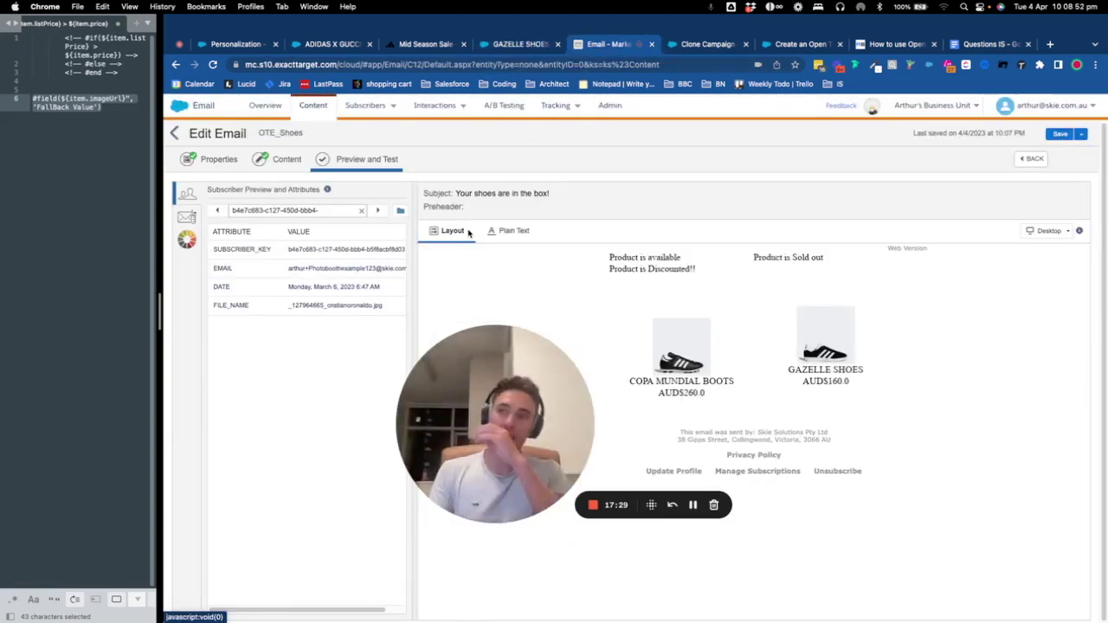